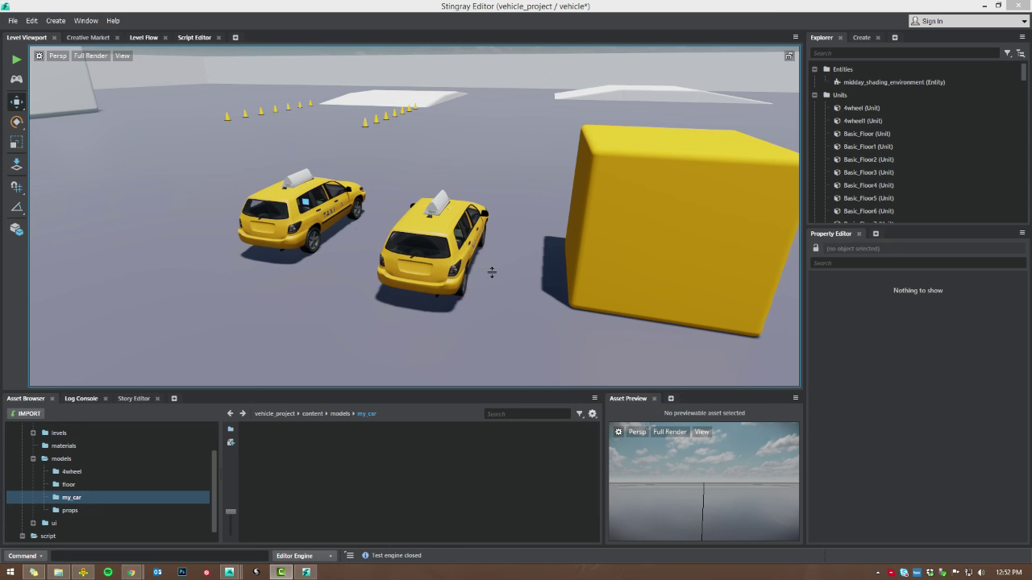
{"action": "left_click_drag", "start_coordinate": [492, 273], "coordinate": [417, 181], "text": "alt"}
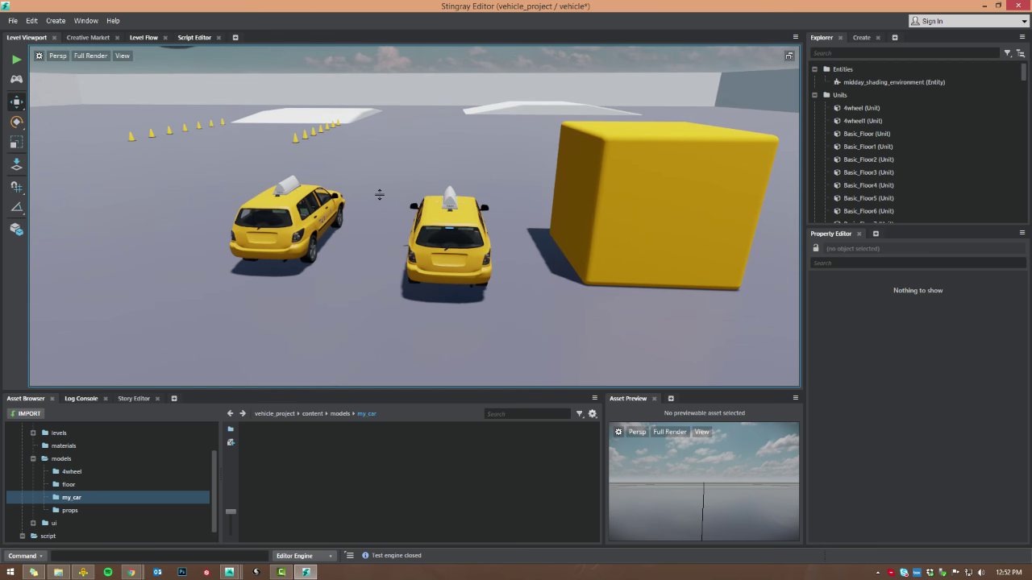
{"action": "middle_click_drag", "start_coordinate": [379, 194], "coordinate": [405, 260], "text": "alt"}
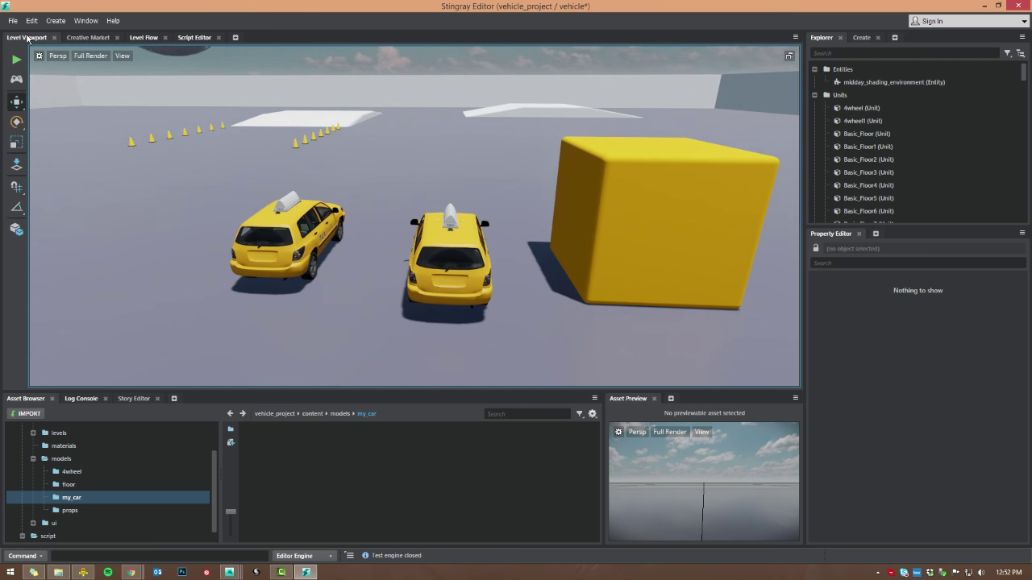
{"action": "left_click", "coordinate": [13, 20]}
{"action": "left_click", "coordinate": [48, 139]}
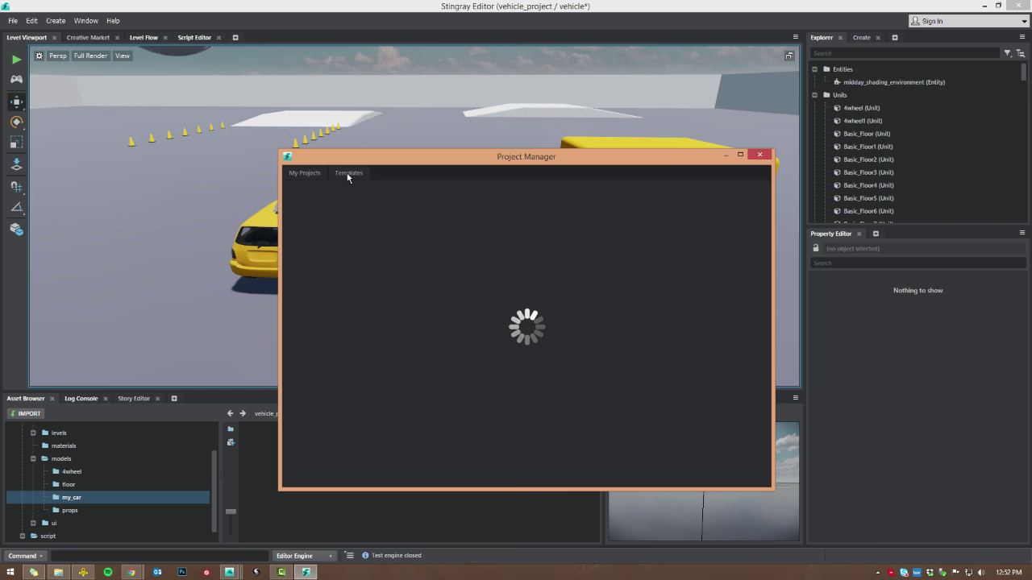
{"action": "left_click_drag", "start_coordinate": [523, 156], "coordinate": [473, 132]}
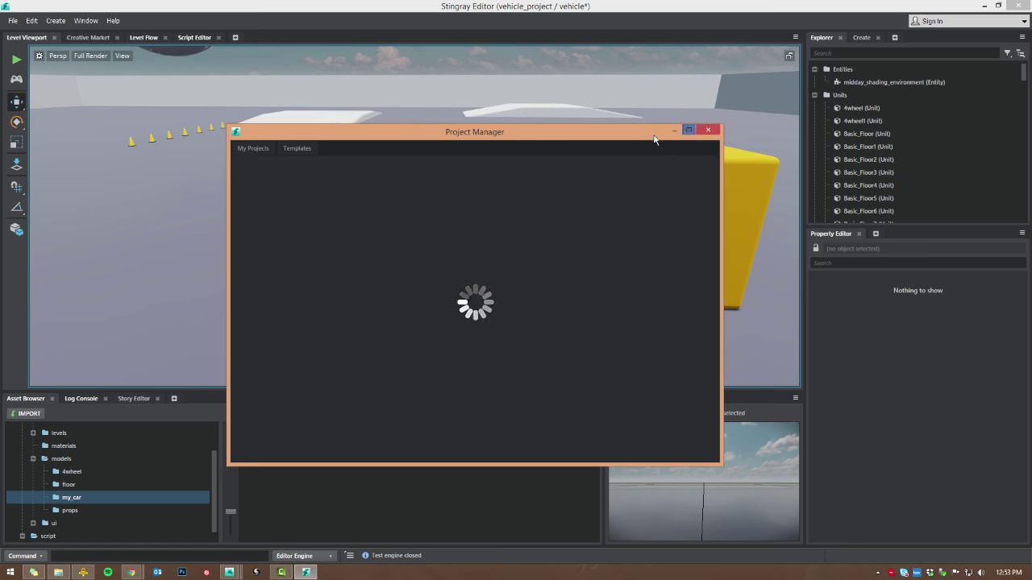
{"action": "left_click_drag", "start_coordinate": [560, 137], "coordinate": [611, 149]}
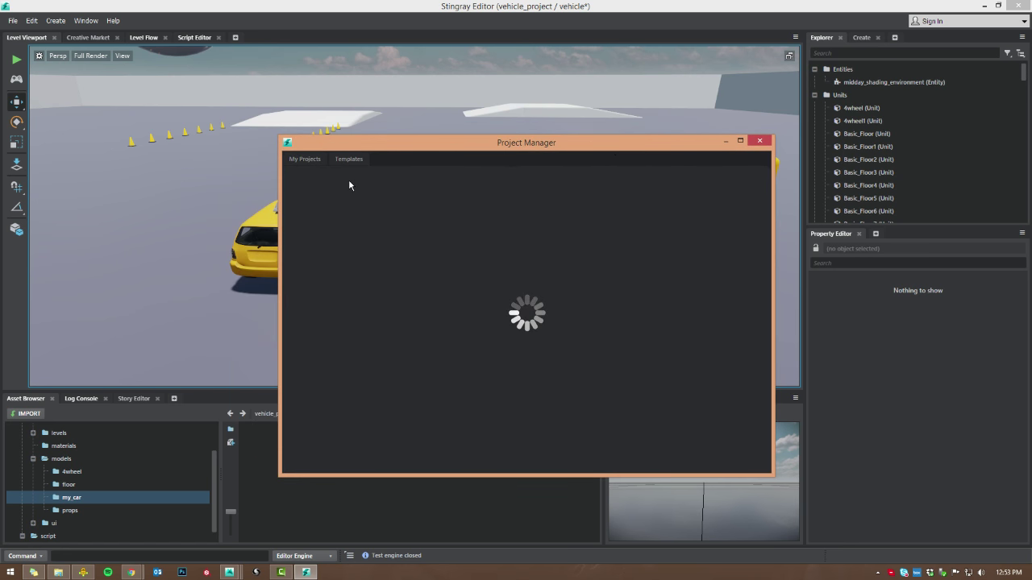
{"action": "left_click", "coordinate": [759, 141]}
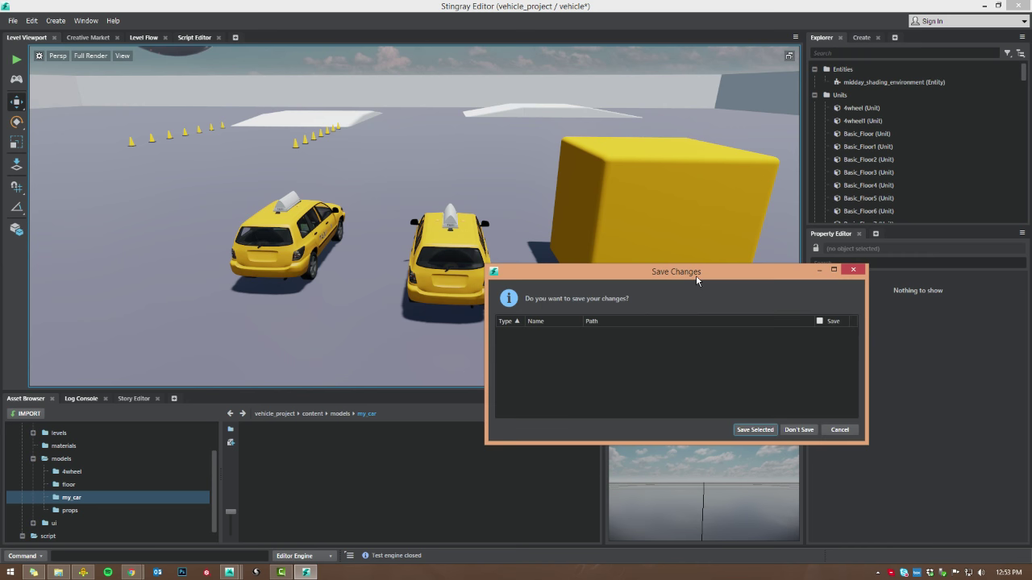
Close the editor and relaunch Stingray 1.2.437.0 from the Autodesk Games Launcher
{"action": "left_click", "coordinate": [756, 365]}
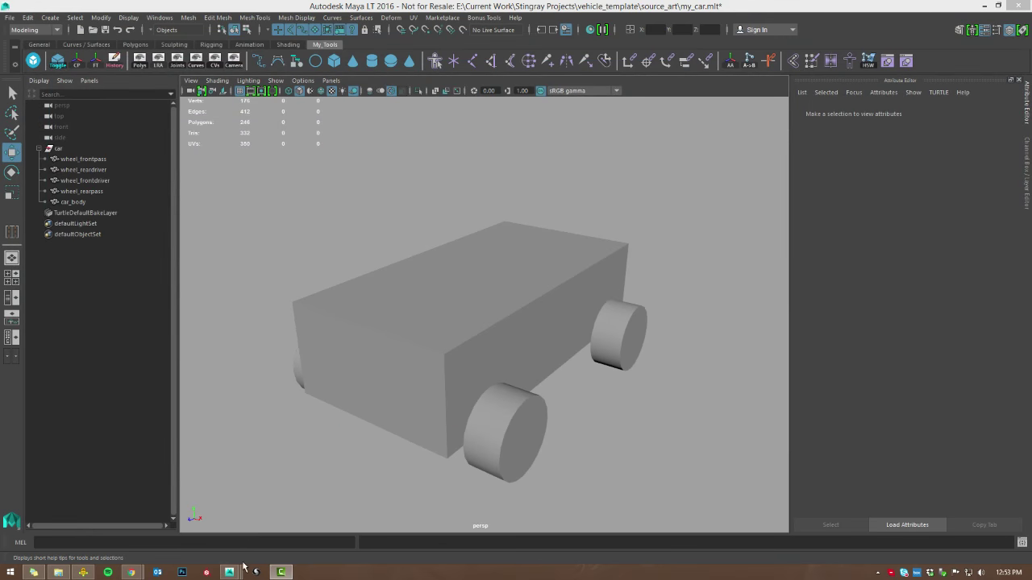
{"action": "left_click", "coordinate": [229, 572]}
{"action": "left_click", "coordinate": [163, 547]}
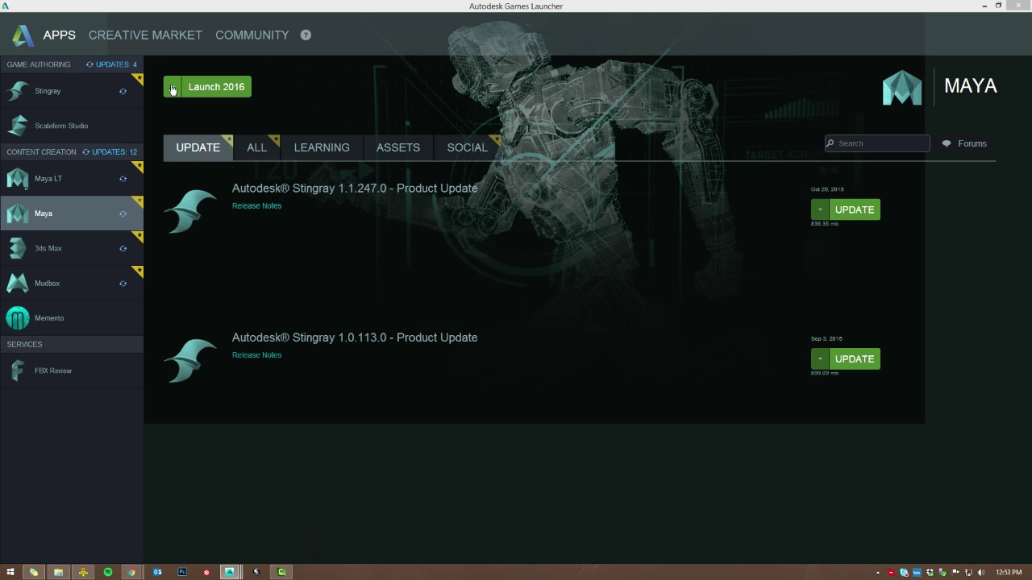
{"action": "left_click", "coordinate": [53, 98]}
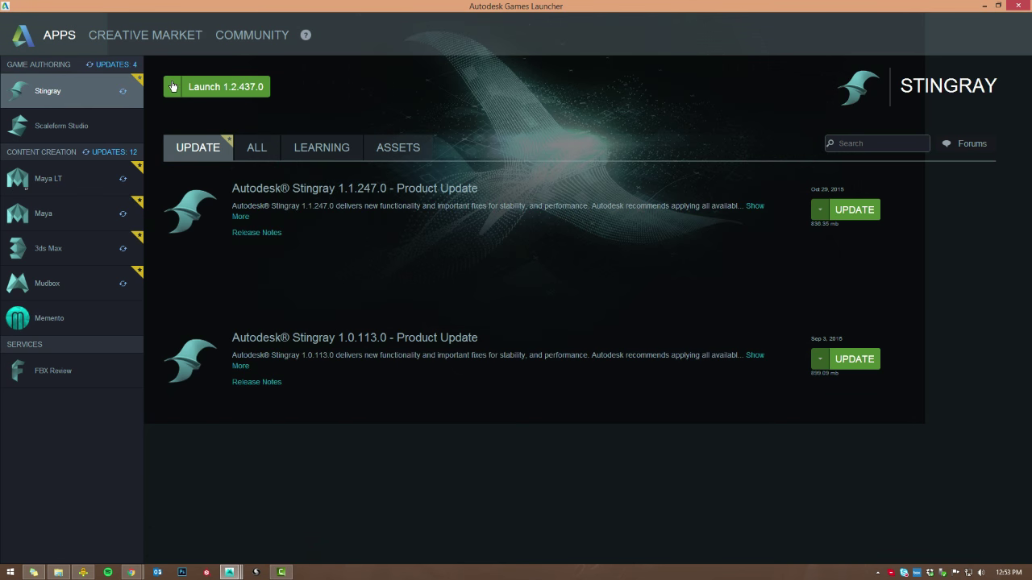
{"action": "left_click", "coordinate": [171, 87]}
{"action": "left_click", "coordinate": [242, 90]}
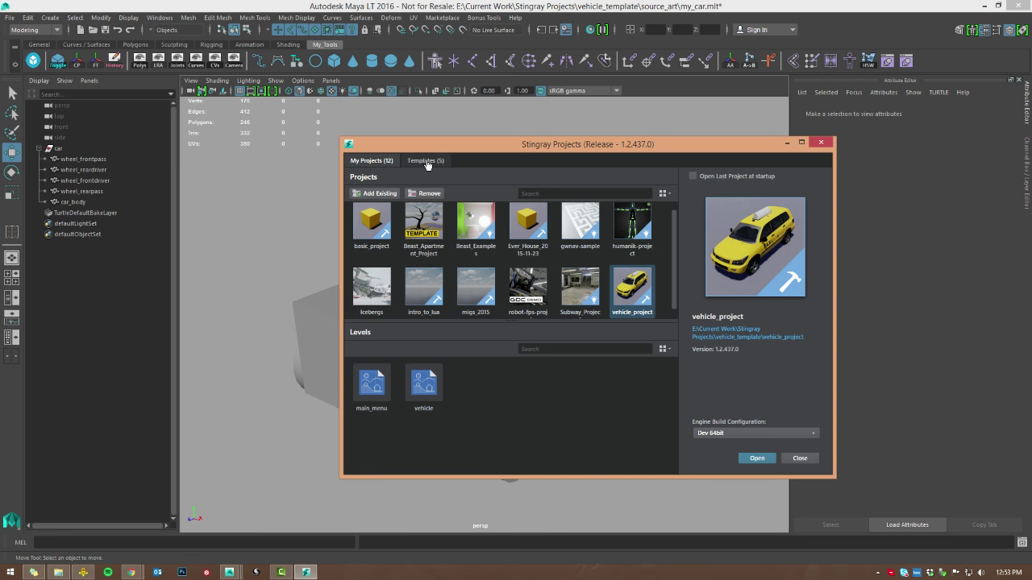
Look over the available project templates and open the existing vehicle_project
{"action": "left_click", "coordinate": [425, 161]}
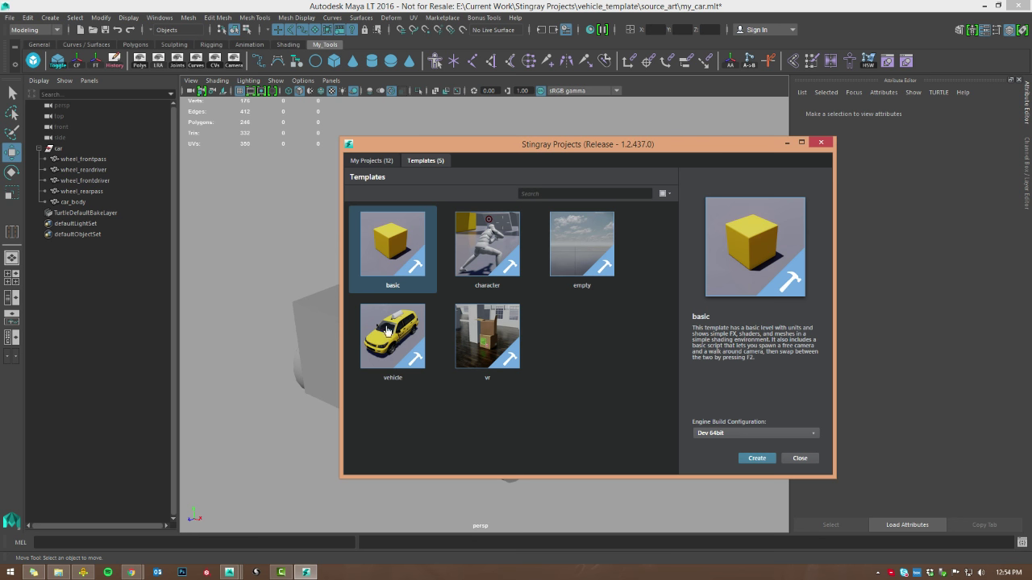
{"action": "left_click", "coordinate": [373, 161]}
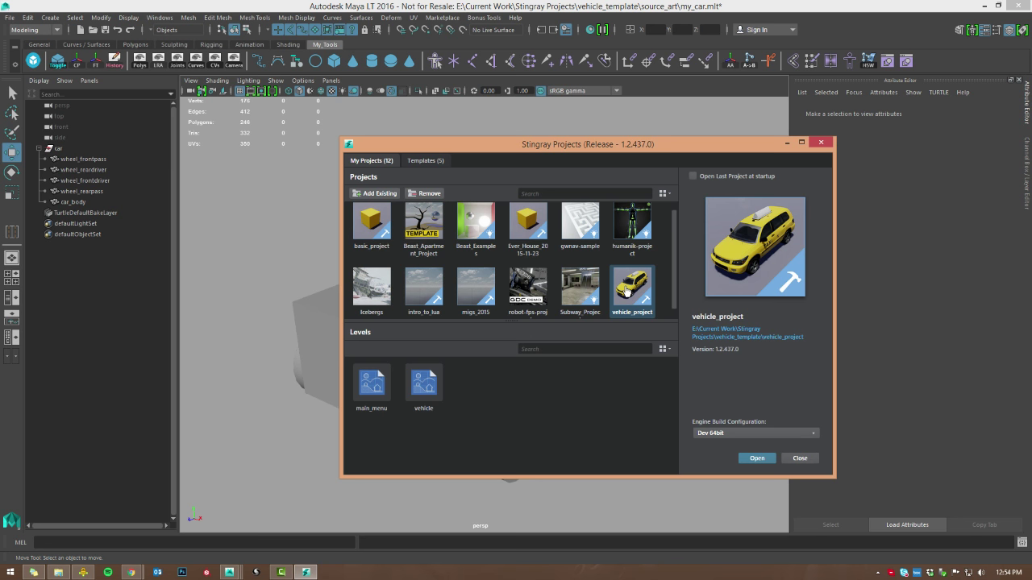
{"action": "left_click", "coordinate": [757, 458]}
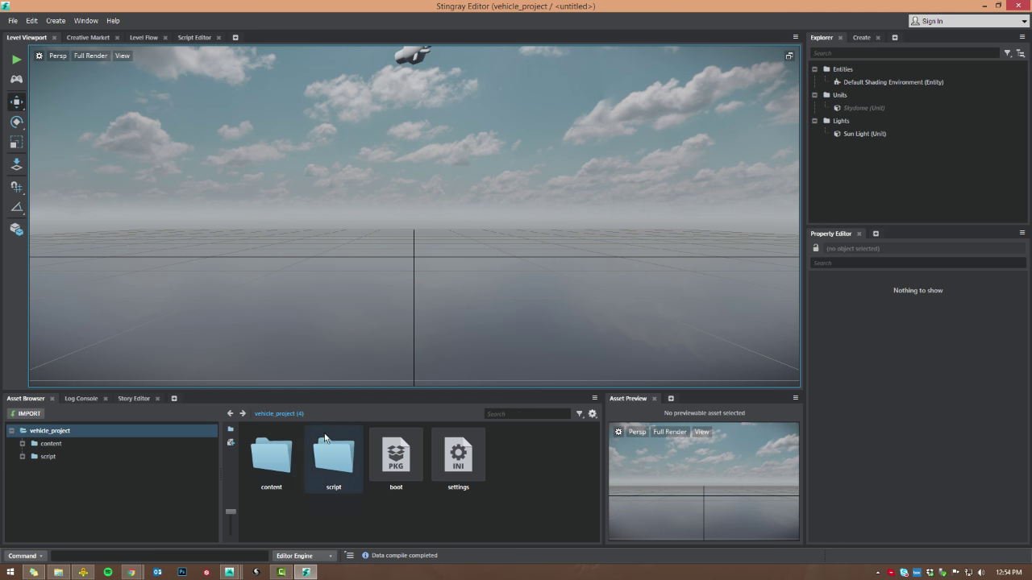
Load the vehicle level from the project's content/levels folder
{"action": "double_click", "coordinate": [271, 460]}
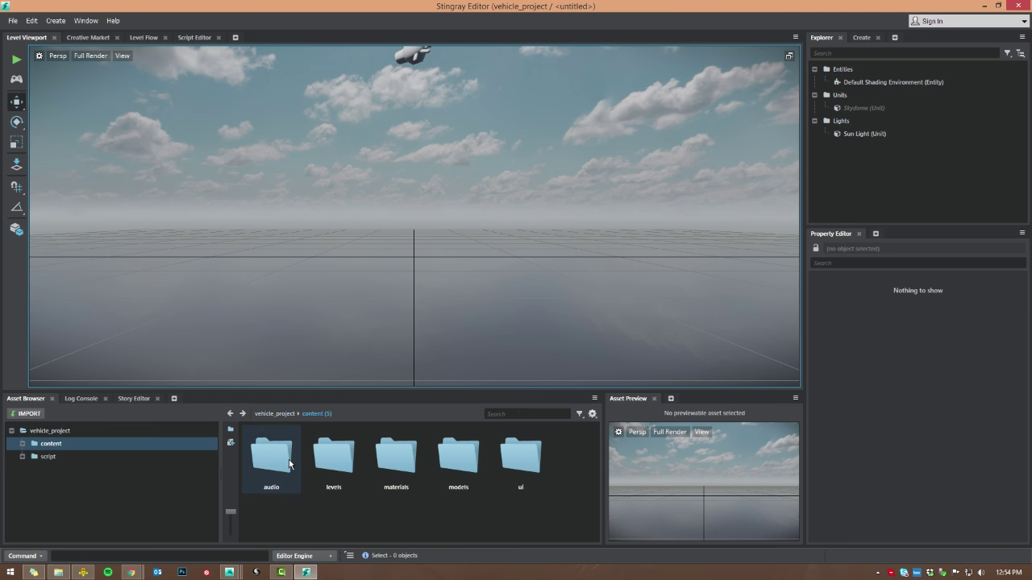
{"action": "double_click", "coordinate": [334, 458]}
{"action": "double_click", "coordinate": [459, 456]}
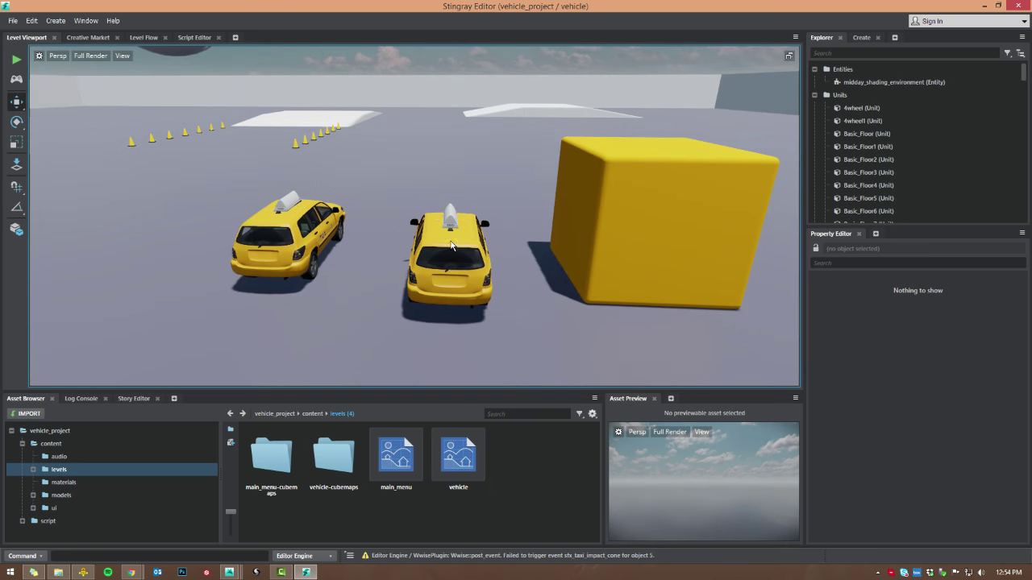
Run a test of the vehicle level and drive the taxi around over the ramps and past the blocks, then end the test
{"action": "left_click", "coordinate": [16, 59]}
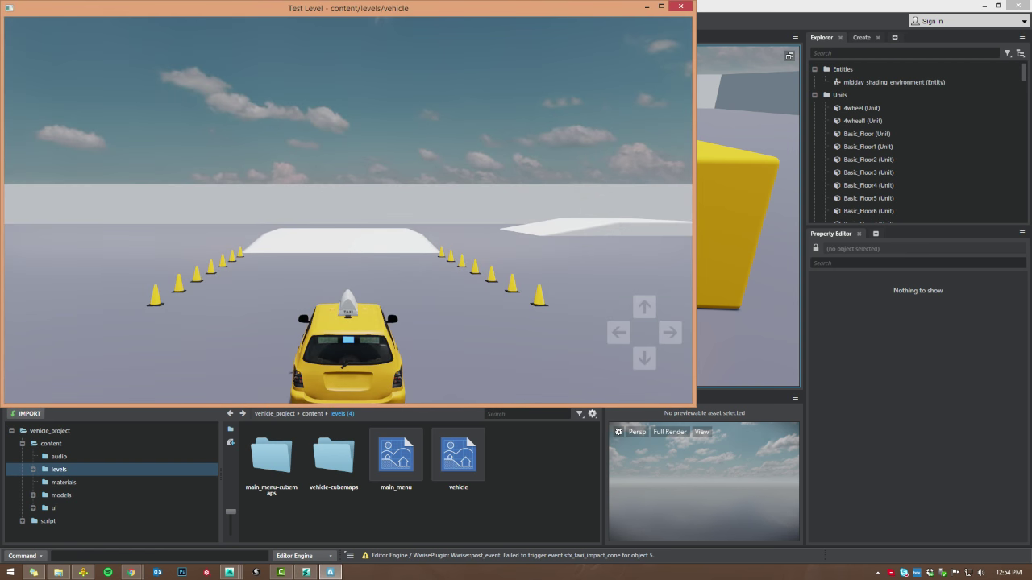
{"action": "key", "text": "Up"}
{"action": "key", "text": "Left"}
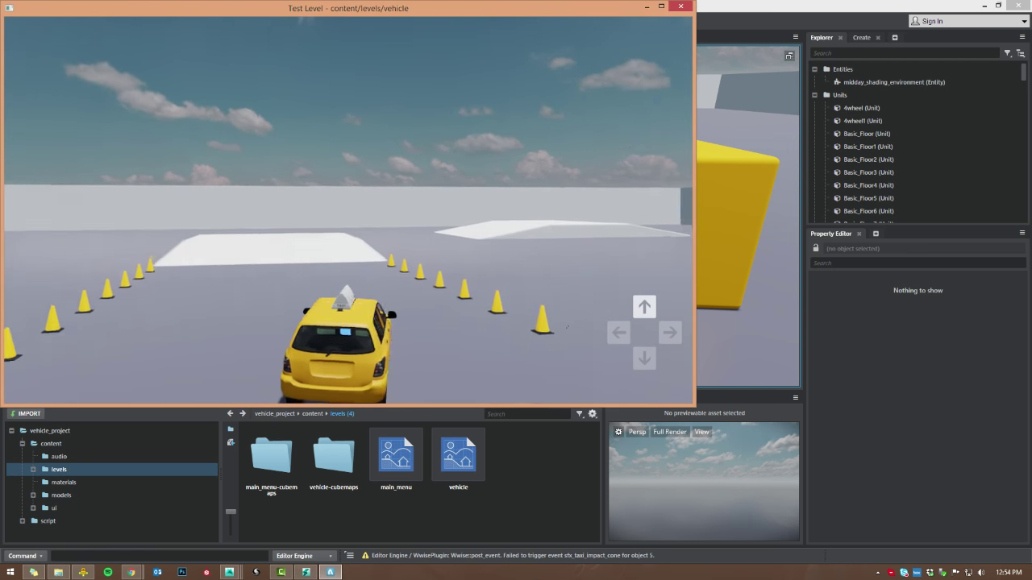
{"action": "key", "text": "Up"}
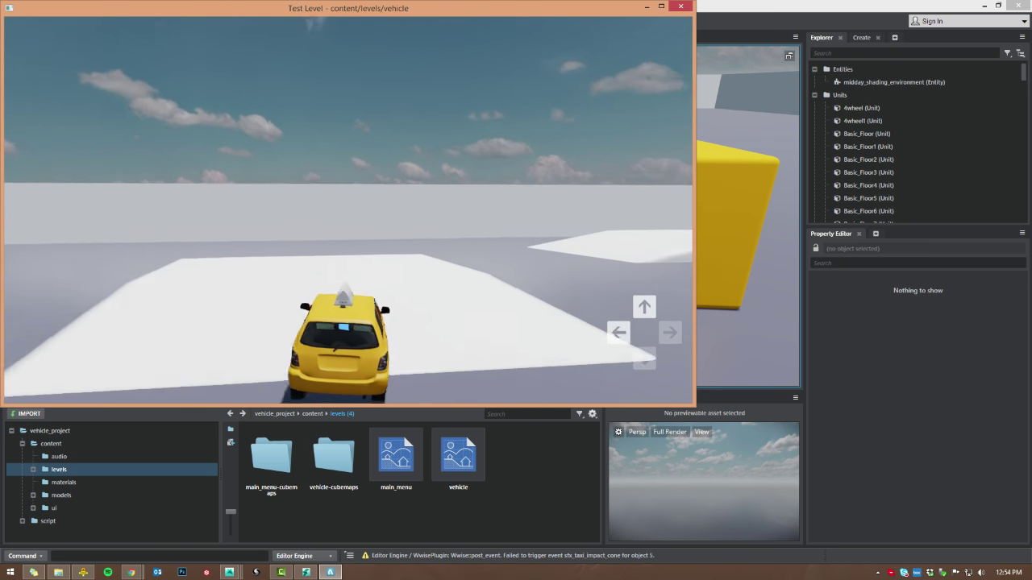
{"action": "key", "text": "Right"}
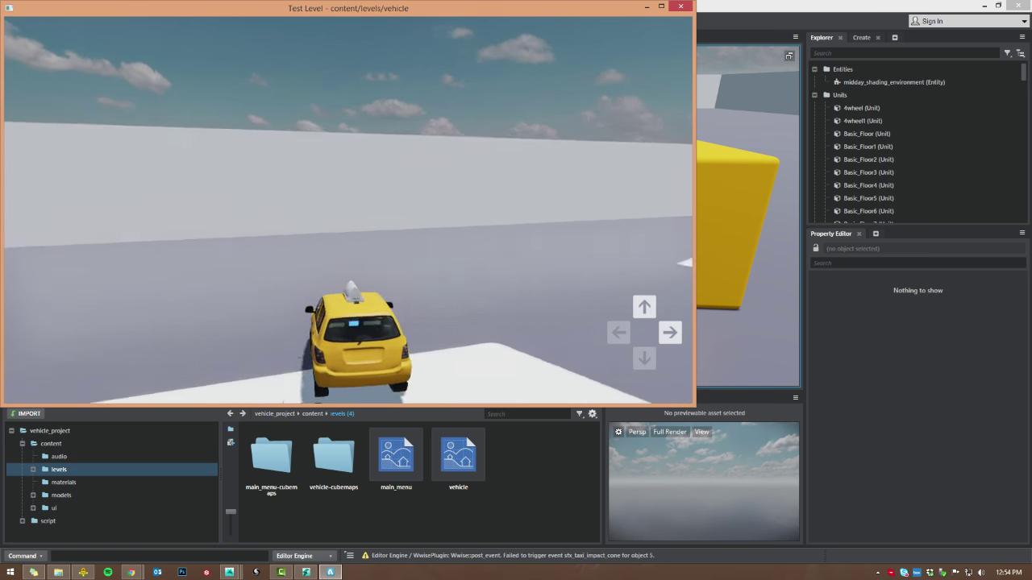
{"action": "key", "text": "Right"}
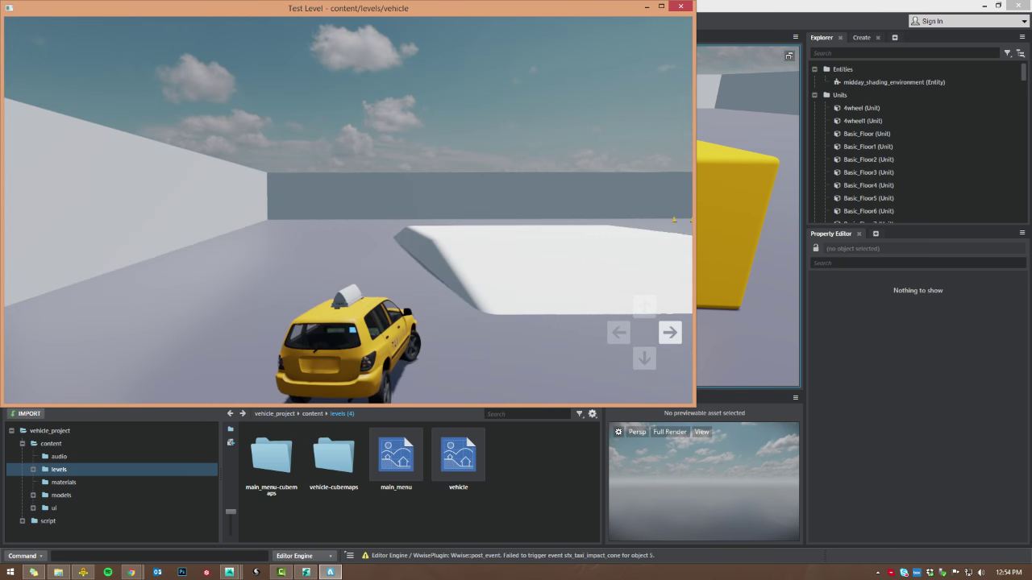
{"action": "key", "text": "Up"}
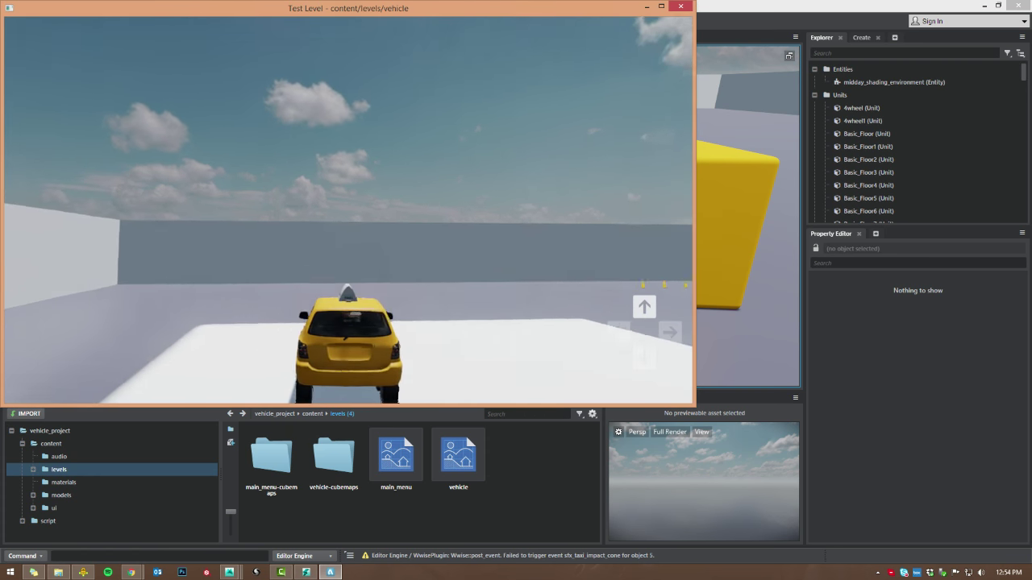
{"action": "key", "text": "Right"}
{"action": "key", "text": "Right"}
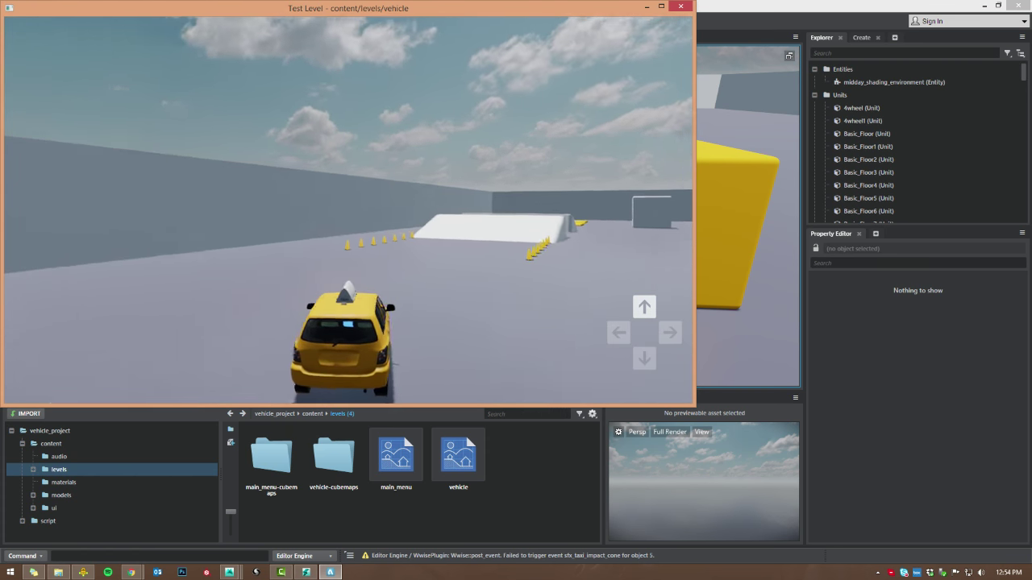
{"action": "key", "text": "Up"}
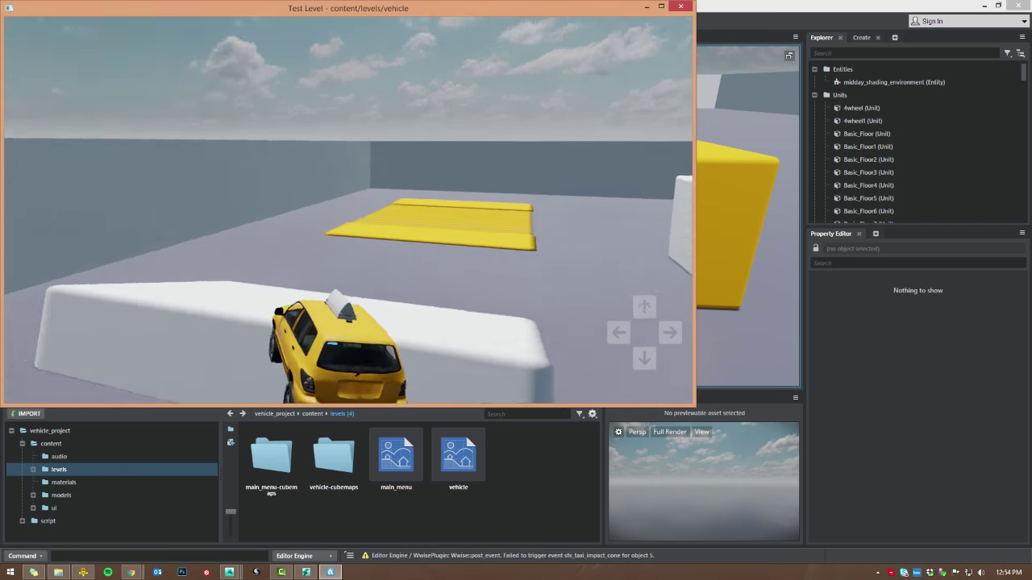
{"action": "key", "text": "Left"}
{"action": "key", "text": "Down"}
{"action": "key", "text": "Right"}
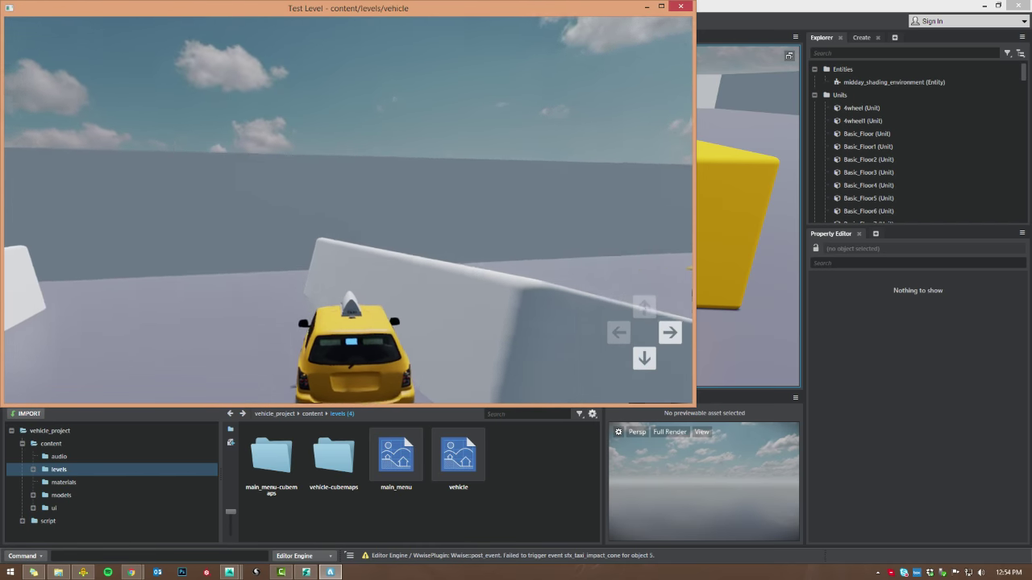
{"action": "key", "text": "Up"}
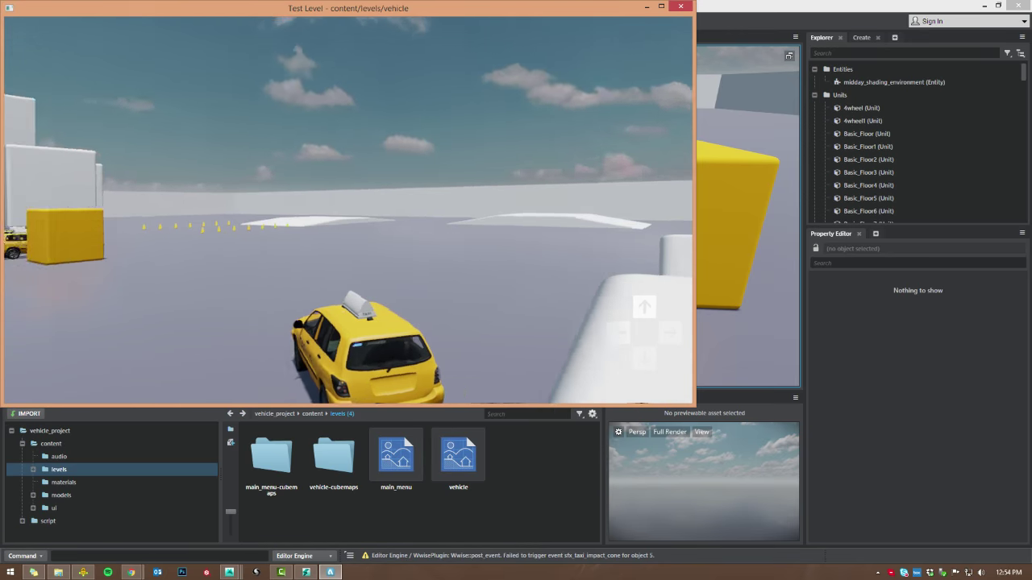
{"action": "key", "text": "Left"}
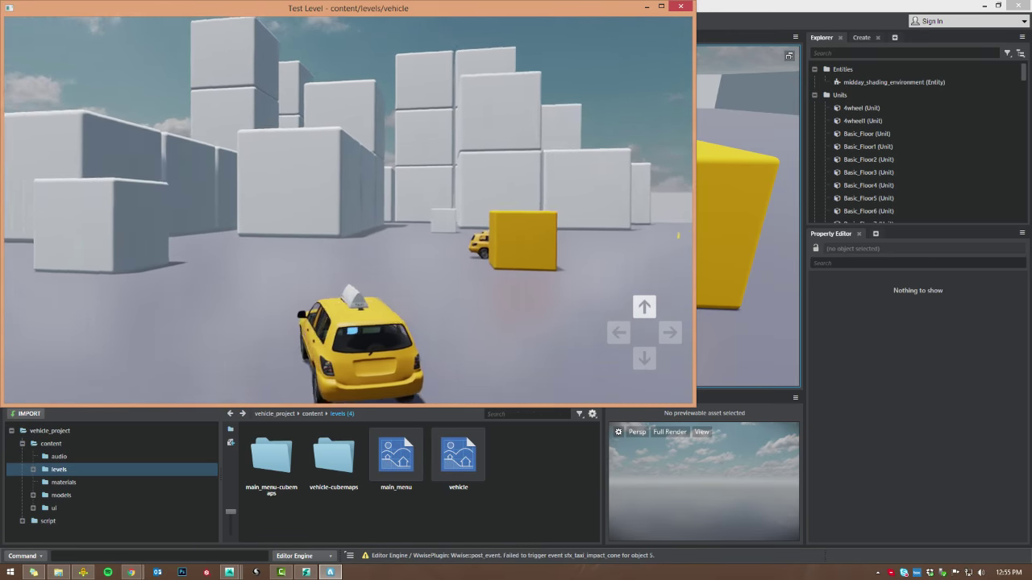
{"action": "key", "text": "Right"}
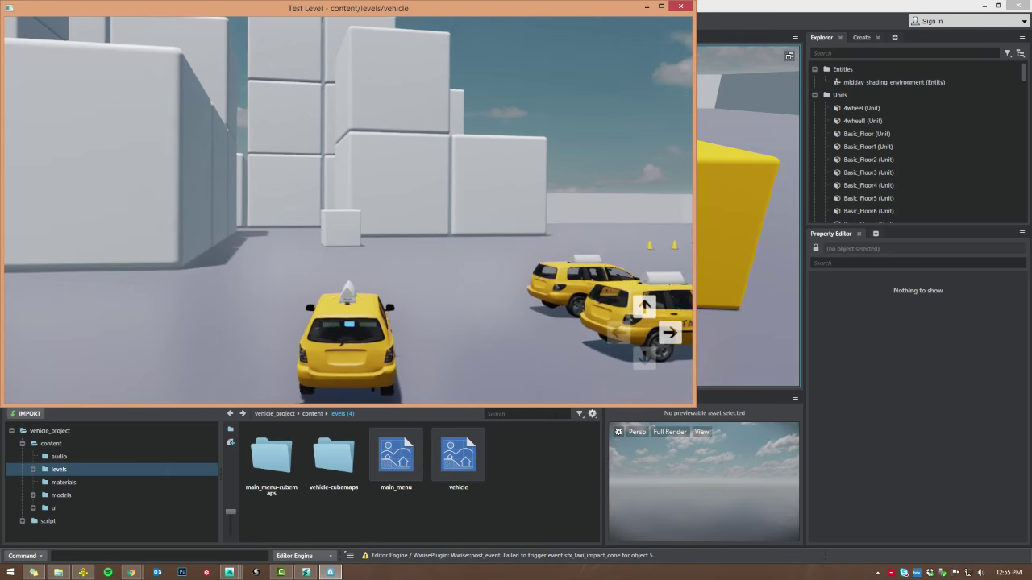
{"action": "key", "text": "Left"}
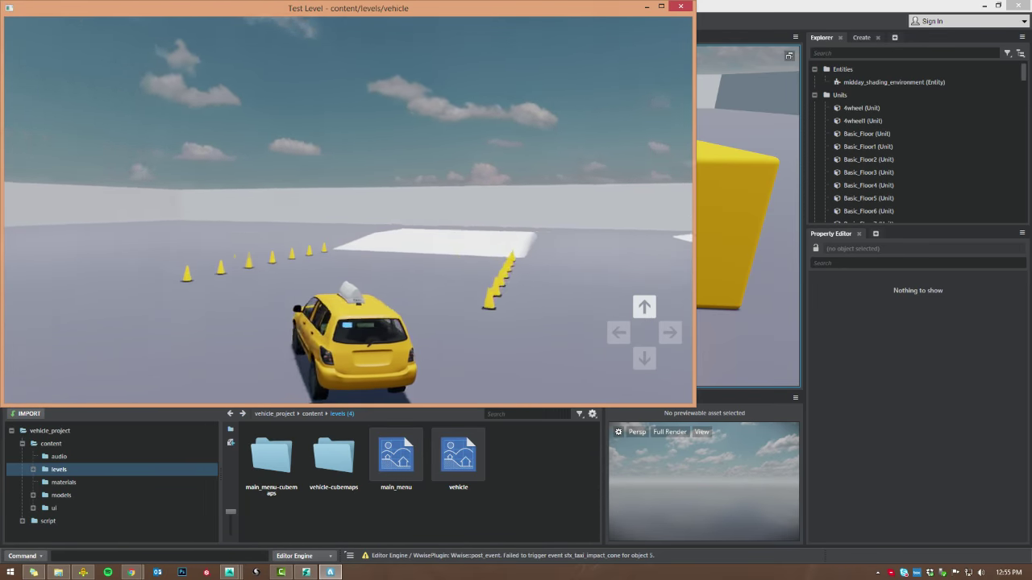
{"action": "key", "text": "Right"}
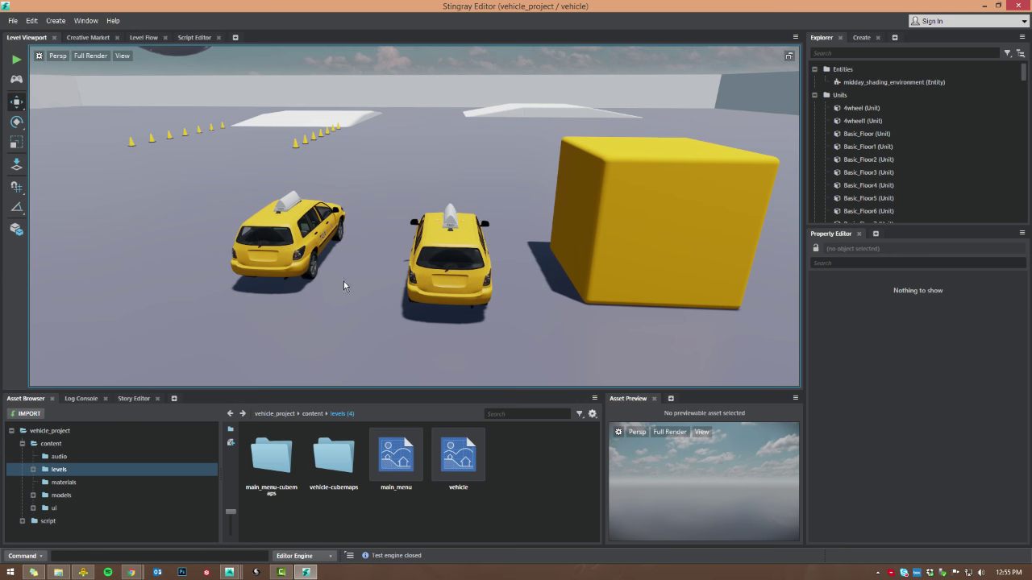
Delete the 4wheel taxi unit standing next to the yellow cube from the level
{"action": "left_click", "coordinate": [457, 246]}
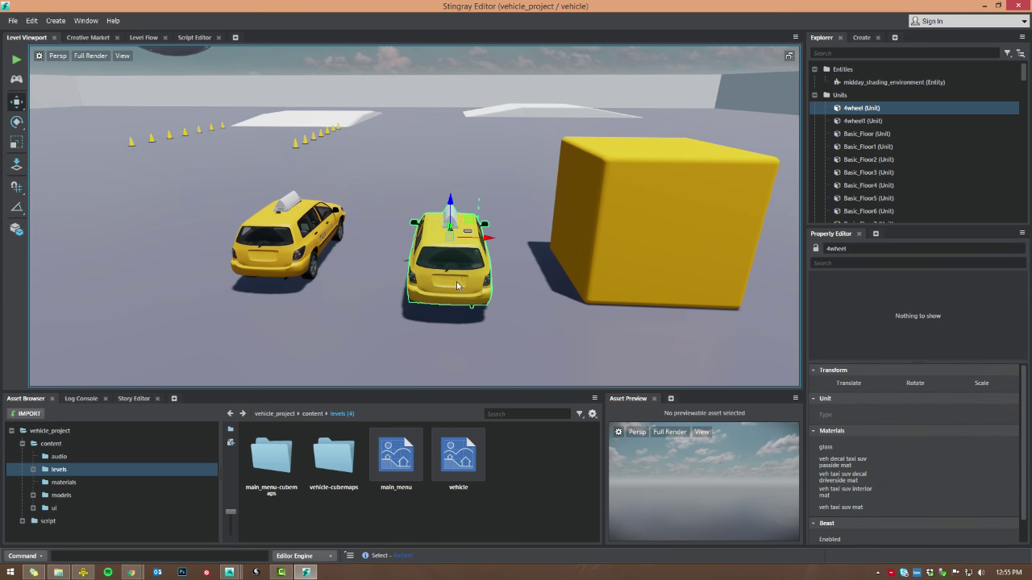
{"action": "left_click", "coordinate": [541, 250]}
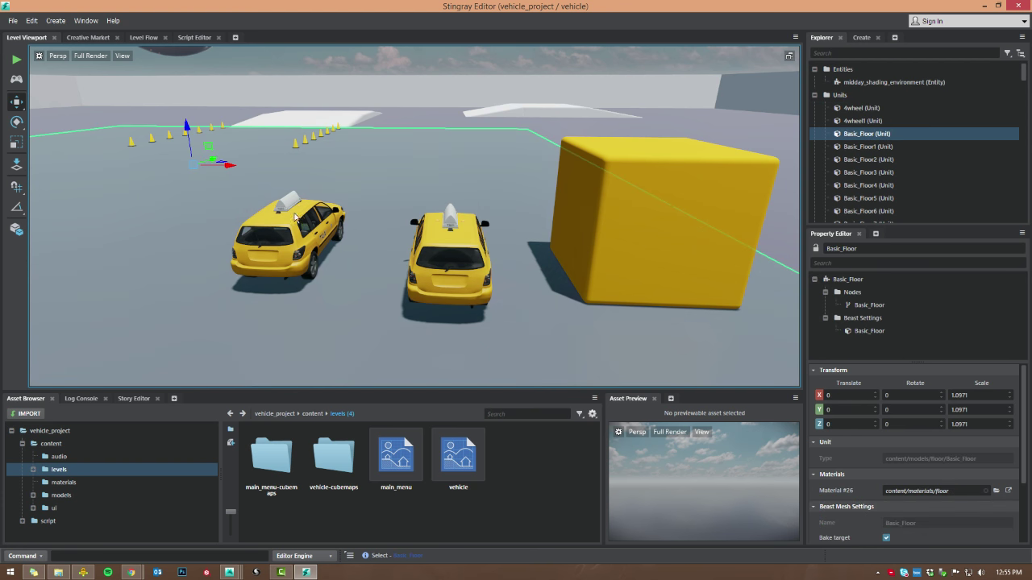
{"action": "left_click", "coordinate": [437, 272]}
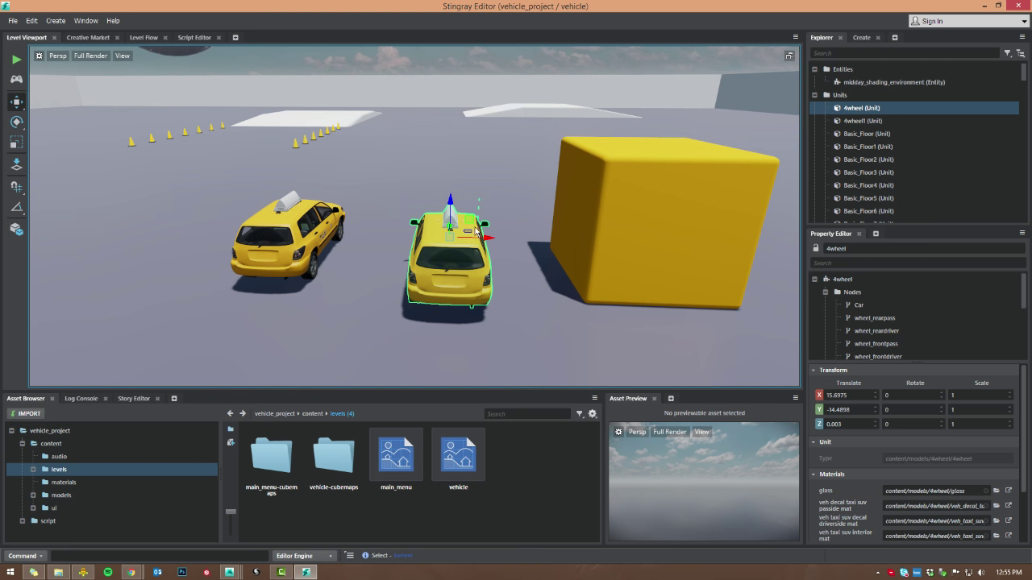
{"action": "left_click_drag", "start_coordinate": [552, 237], "coordinate": [498, 233], "text": "alt"}
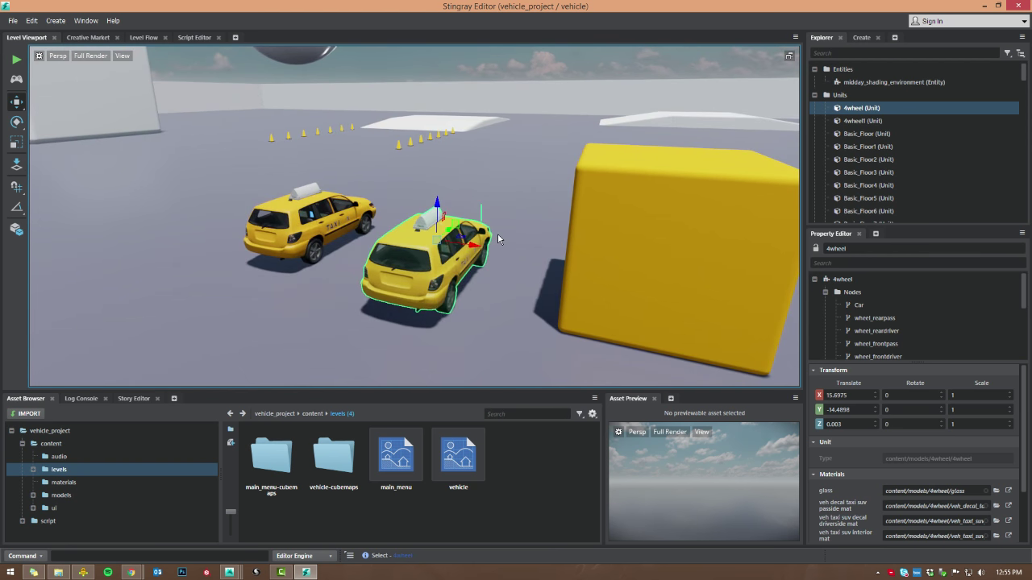
{"action": "key", "text": "Delete"}
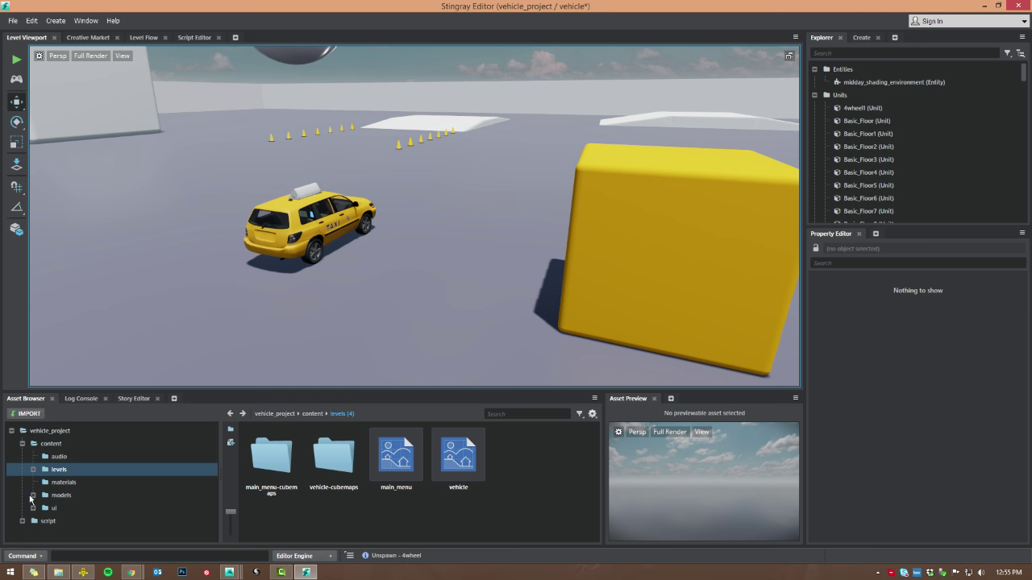
Display the contents of the my_car folder inside the project's content/models folder
{"action": "left_click", "coordinate": [33, 496]}
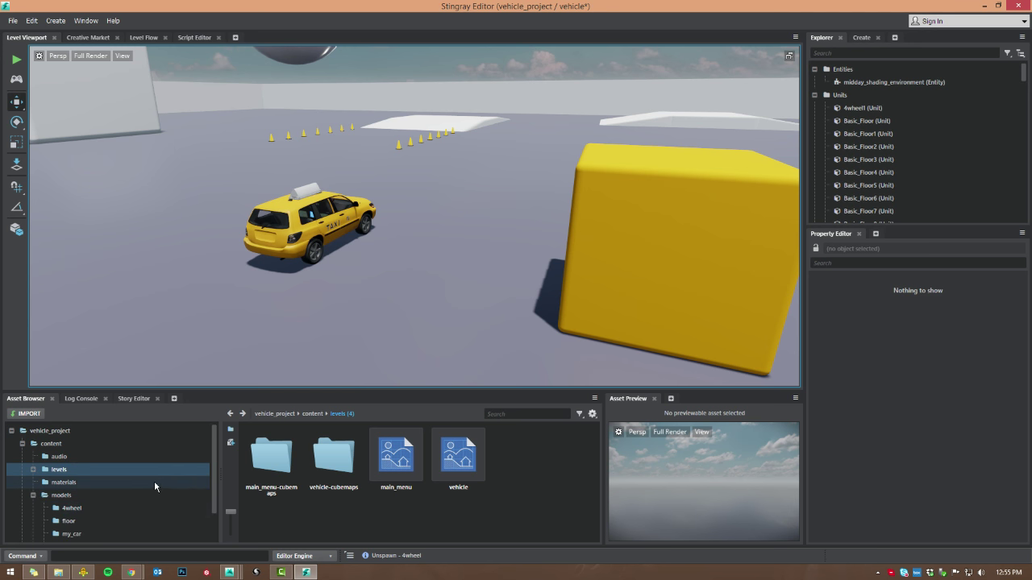
{"action": "left_click_drag", "start_coordinate": [212, 481], "coordinate": [211, 517]}
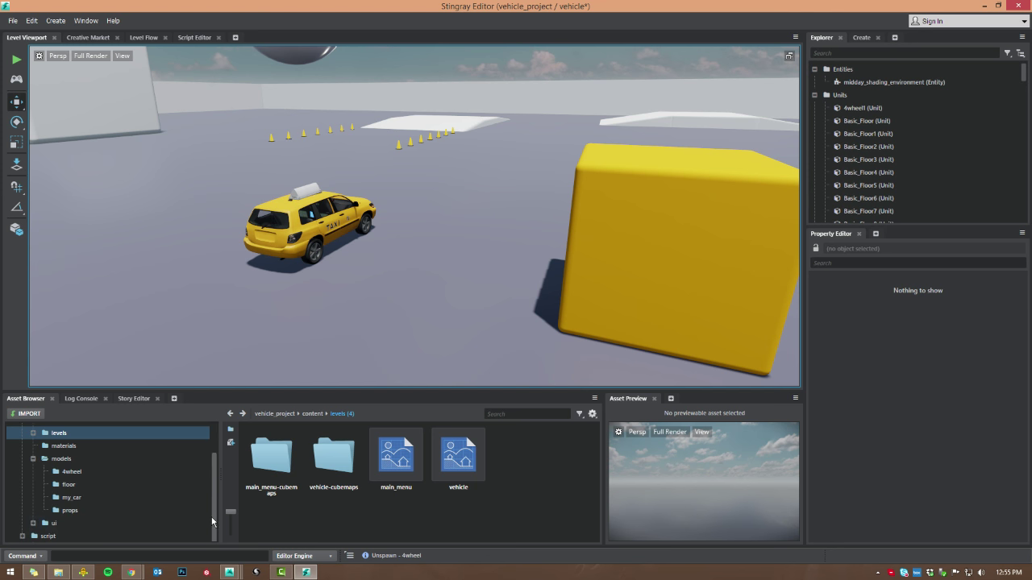
{"action": "left_click", "coordinate": [71, 498]}
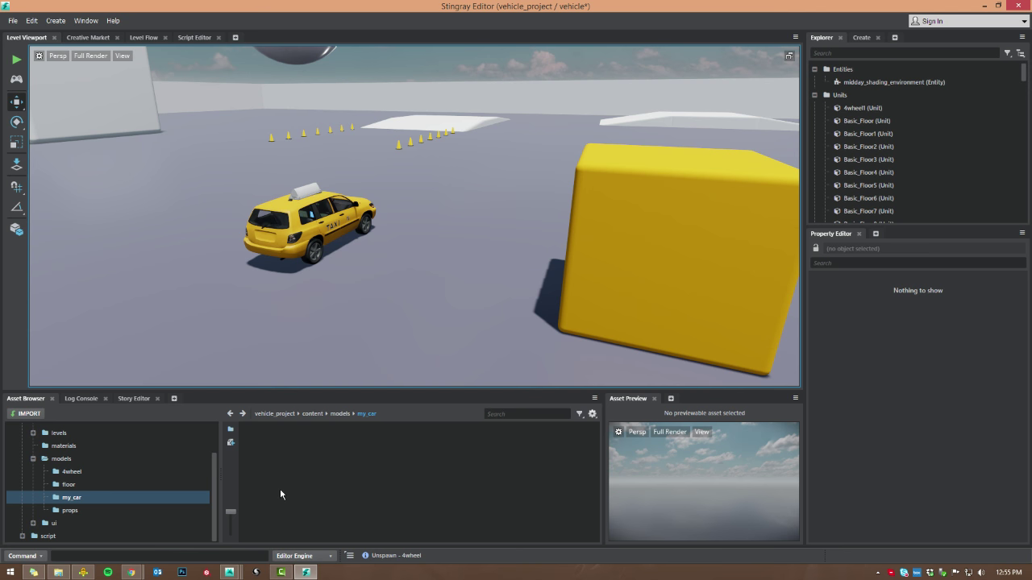
Switch to Maya LT and examine the existing car's hierarchy: the car group, its four wheel meshes and the car_body mesh
{"action": "mouse_move", "coordinate": [230, 572]}
{"action": "left_click", "coordinate": [412, 488]}
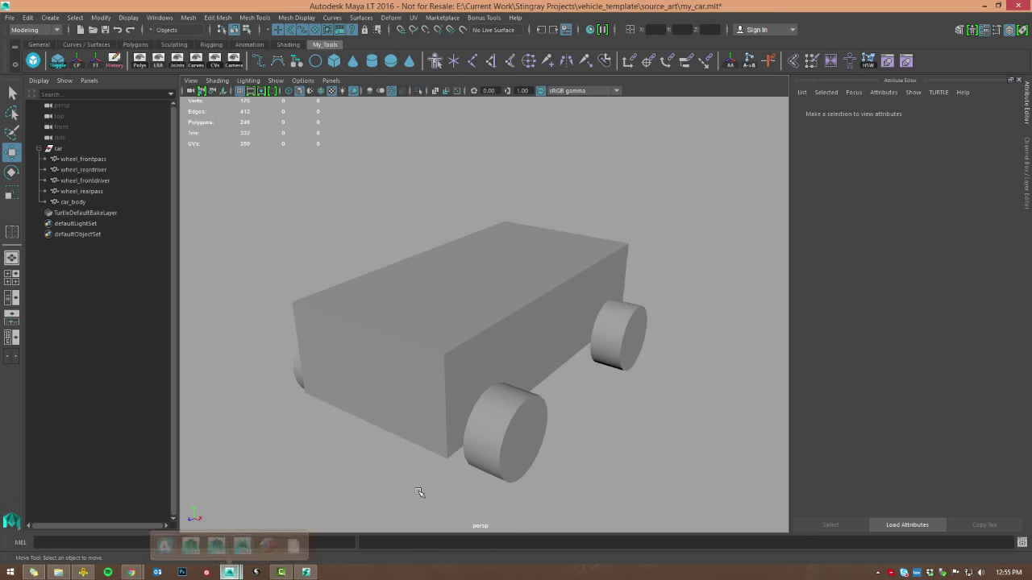
{"action": "left_click", "coordinate": [468, 311]}
{"action": "left_click_drag", "start_coordinate": [468, 311], "coordinate": [135, 204], "text": "alt"}
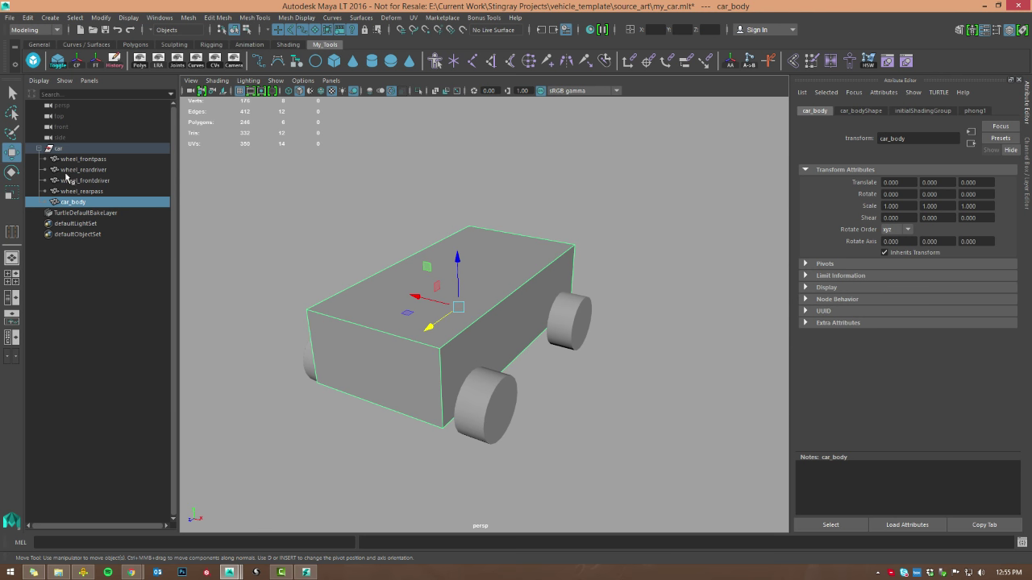
{"action": "left_click", "coordinate": [56, 150]}
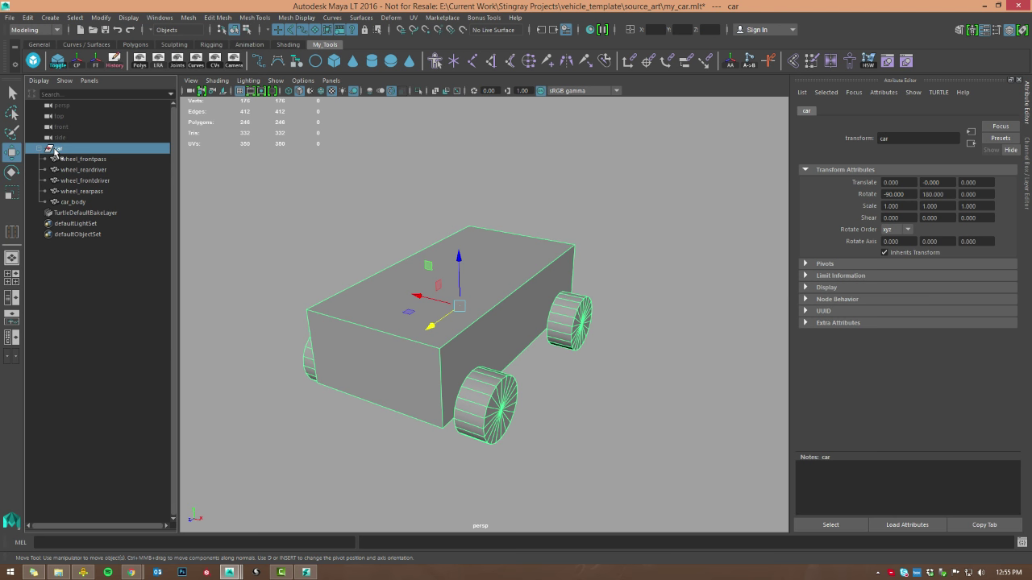
{"action": "left_click", "coordinate": [91, 161]}
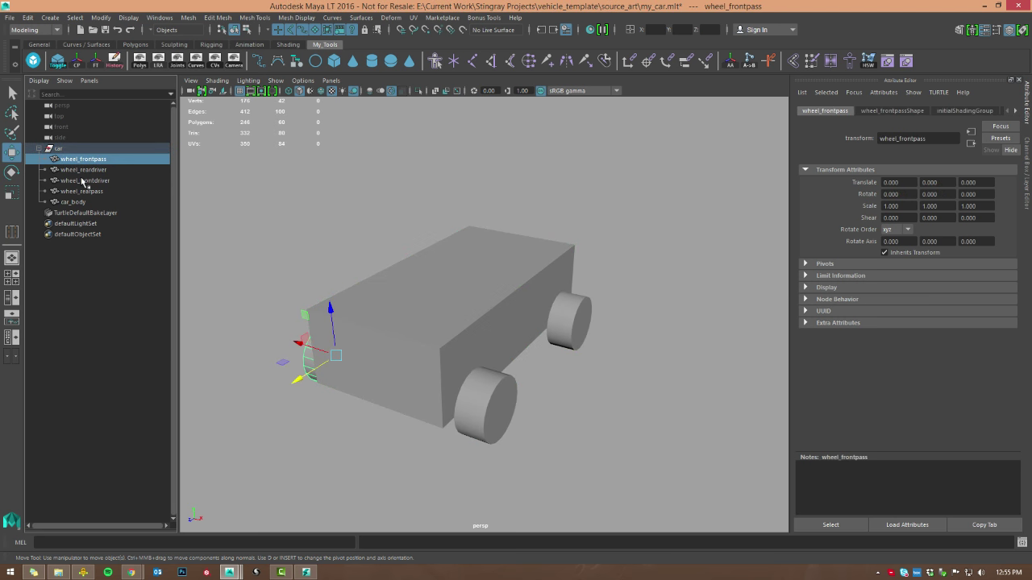
{"action": "left_click", "coordinate": [74, 204], "text": "shift"}
{"action": "left_click", "coordinate": [84, 161]}
{"action": "left_click", "coordinate": [76, 202], "text": "shift"}
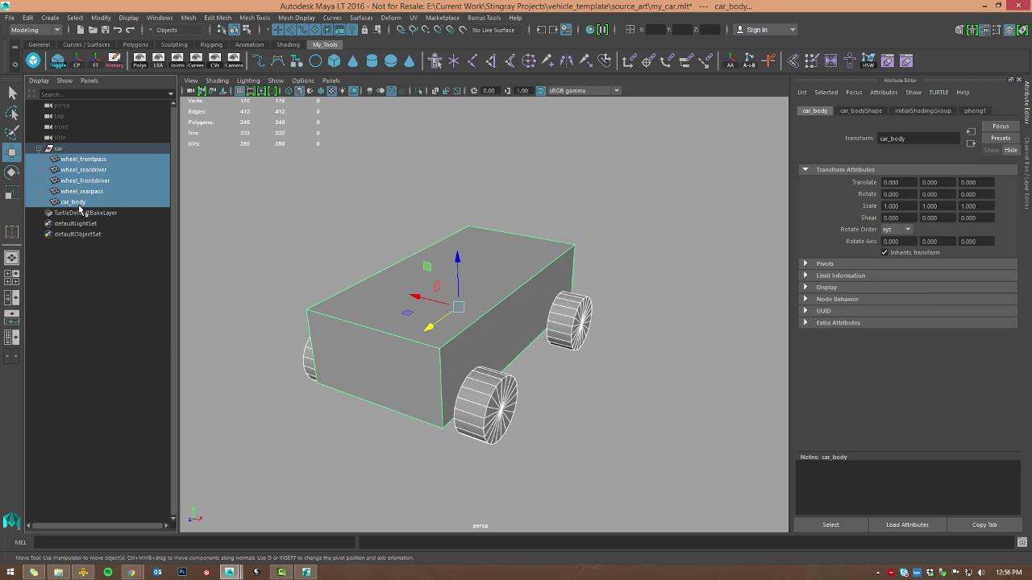
Move the whole car group about 466 units along X, away from the origin
{"action": "left_click", "coordinate": [58, 149]}
{"action": "left_click_drag", "start_coordinate": [410, 200], "coordinate": [578, 341], "text": "alt"}
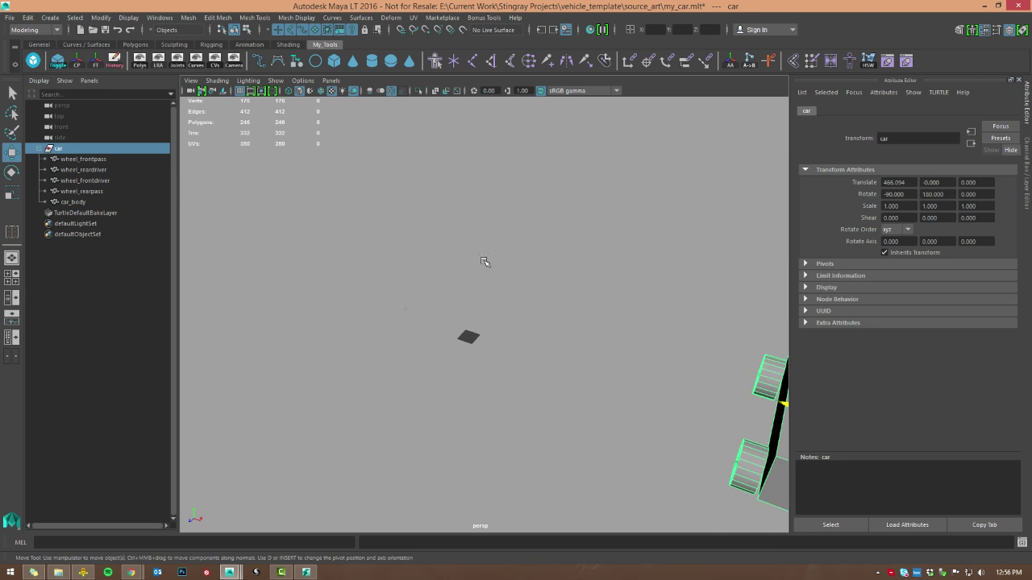
{"action": "left_click", "coordinate": [477, 332]}
Create a polygon cube at the origin for the new car body
{"action": "scroll", "coordinate": [454, 274], "scroll_direction": "up", "scroll_amount": 5}
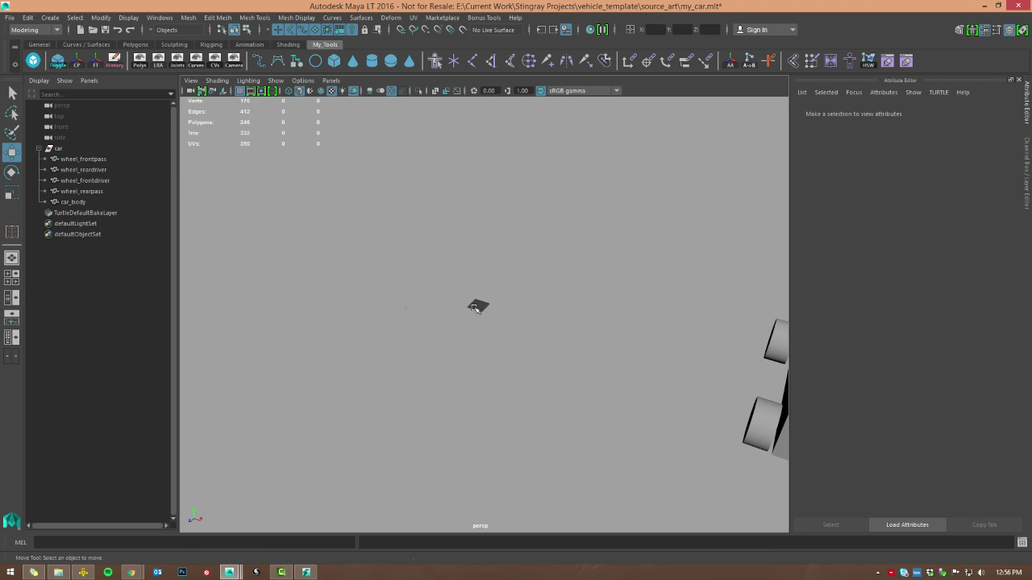
{"action": "left_click_drag", "start_coordinate": [554, 339], "coordinate": [473, 286], "text": "alt"}
{"action": "left_click_drag", "start_coordinate": [404, 236], "coordinate": [471, 300], "text": "alt"}
{"action": "right_click", "coordinate": [493, 295], "text": "shift"}
{"action": "right_click_drag", "start_coordinate": [492, 297], "coordinate": [492, 323], "text": "shift"}
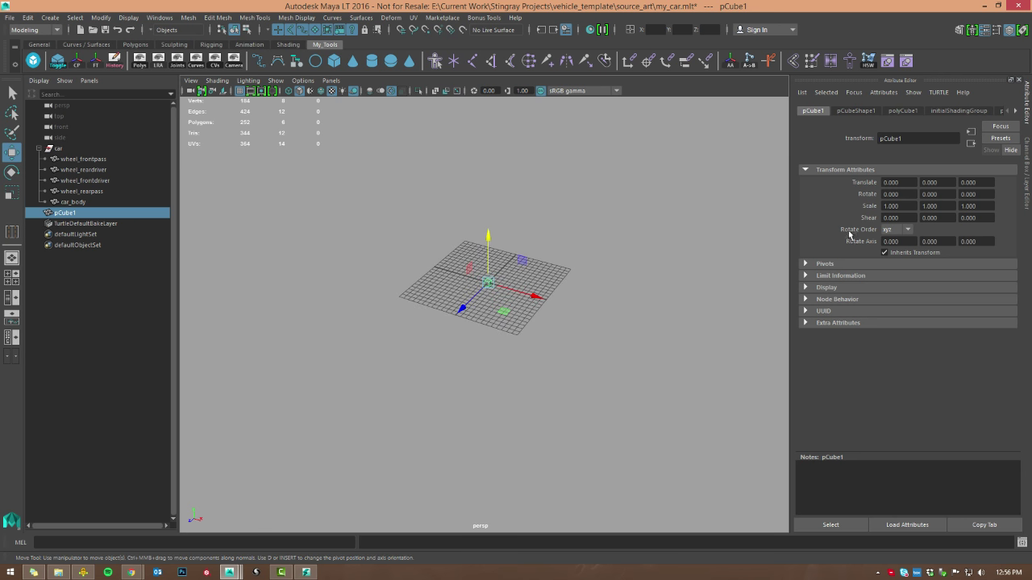
{"action": "scroll", "coordinate": [460, 245], "scroll_direction": "down", "scroll_amount": 3}
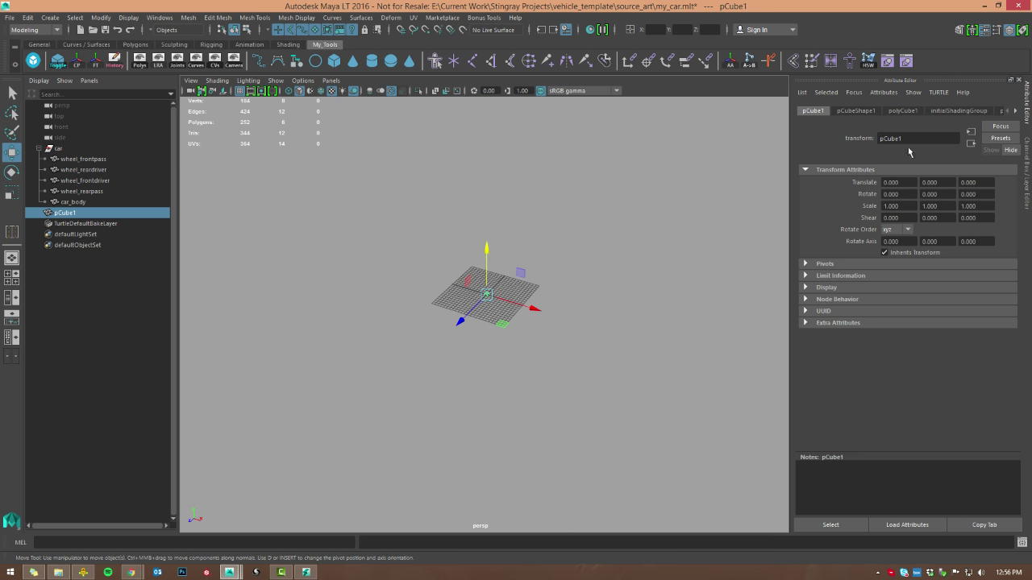
Set the new cube's width to 100, height to 60 and depth to 200
{"action": "left_click", "coordinate": [903, 110]}
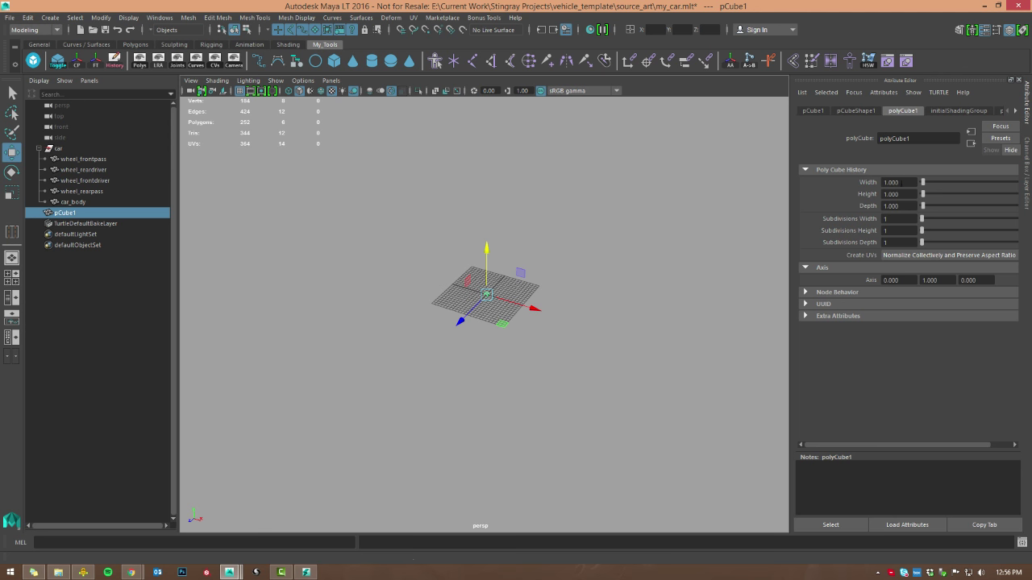
{"action": "left_click_drag", "start_coordinate": [900, 182], "coordinate": [807, 179]}
{"action": "type", "text": "100"}
{"action": "key", "text": "Return"}
{"action": "left_click_drag", "start_coordinate": [562, 213], "coordinate": [493, 285], "text": "alt"}
{"action": "left_click_drag", "start_coordinate": [900, 195], "coordinate": [839, 191]}
{"action": "type", "text": "60"}
{"action": "key", "text": "Tab"}
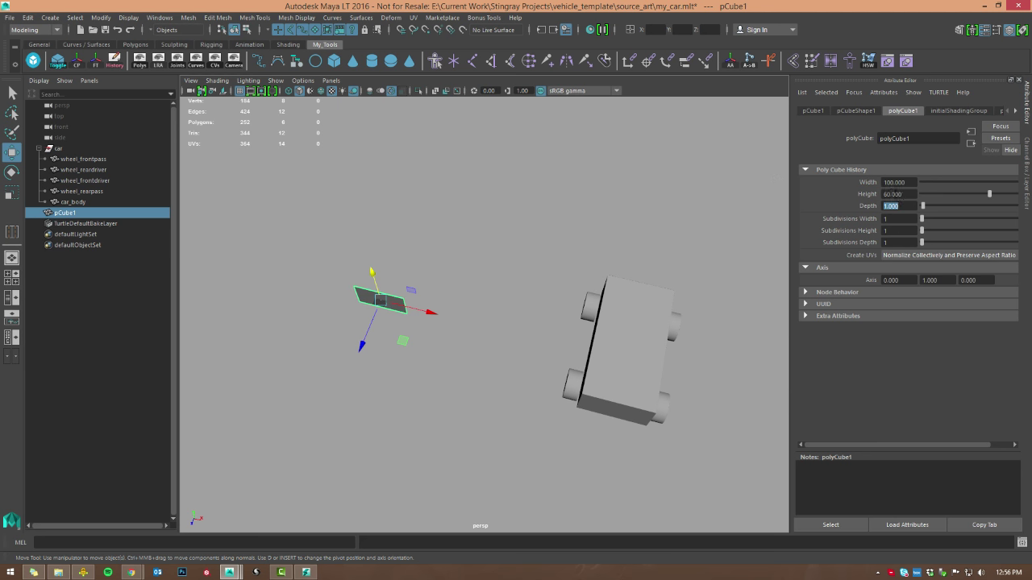
{"action": "left_click", "coordinate": [904, 206]}
{"action": "left_click_drag", "start_coordinate": [897, 206], "coordinate": [850, 207]}
{"action": "type", "text": "200"}
{"action": "key", "text": "Tab"}
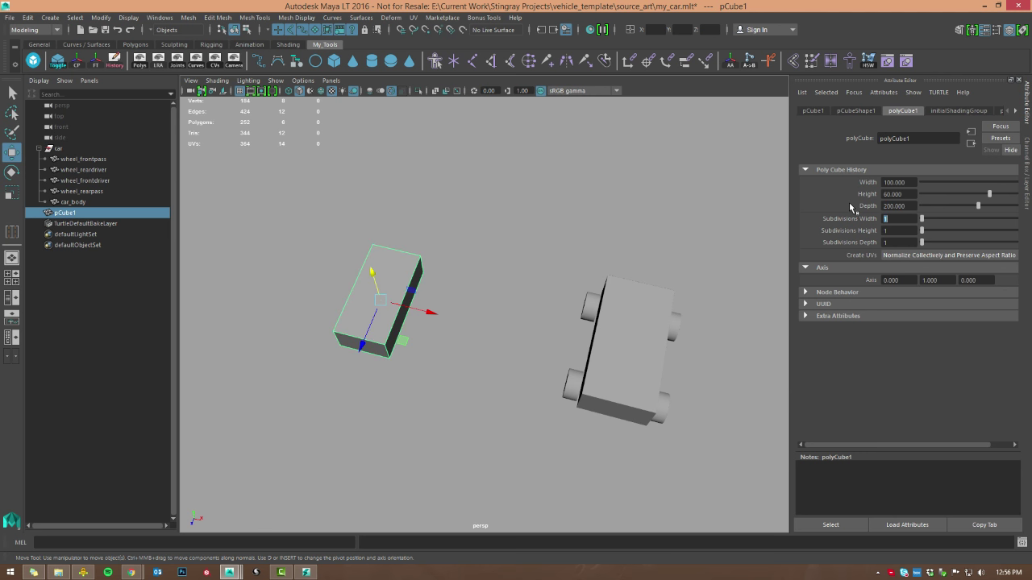
Create a polygon cylinder for a wheel and move it about 100 units along X, clear of the cube
{"action": "left_click_drag", "start_coordinate": [398, 333], "coordinate": [570, 290], "text": "alt"}
{"action": "left_click", "coordinate": [559, 286]}
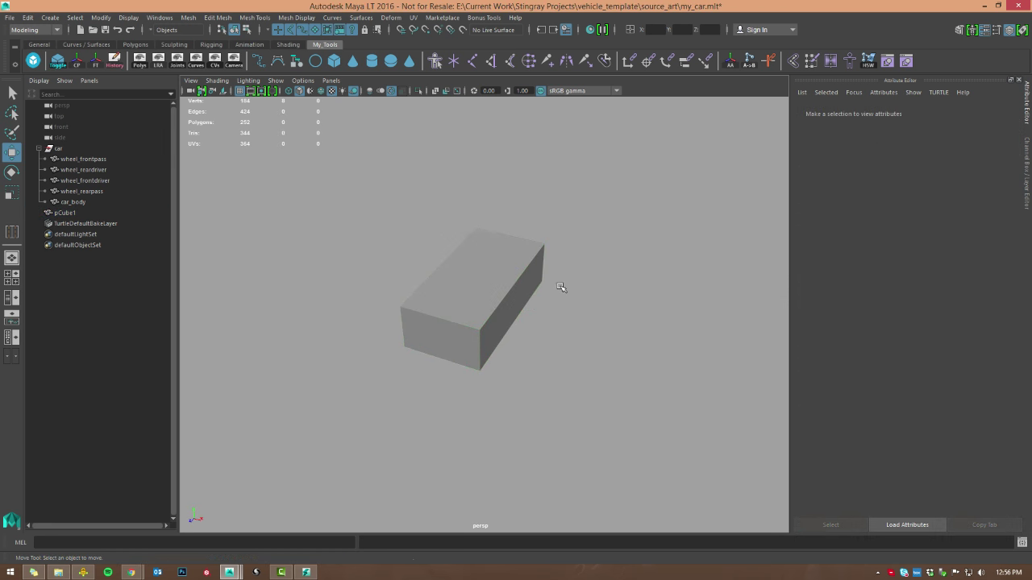
{"action": "right_click", "coordinate": [567, 296], "text": "shift"}
{"action": "right_click_drag", "start_coordinate": [568, 296], "coordinate": [513, 301], "text": "shift"}
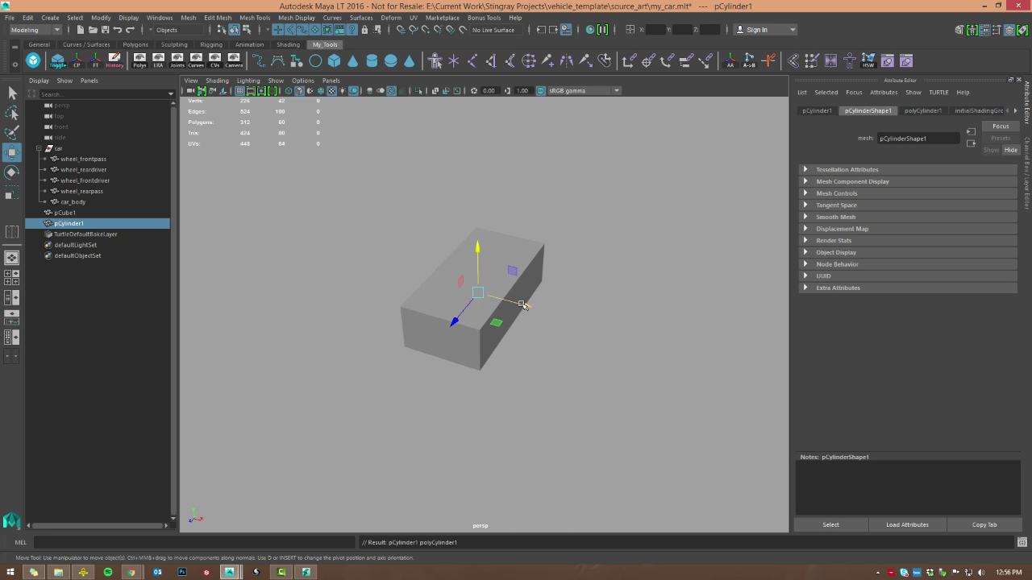
Set the cylinder's radius to 25 and its height to 25
{"action": "left_click", "coordinate": [909, 112]}
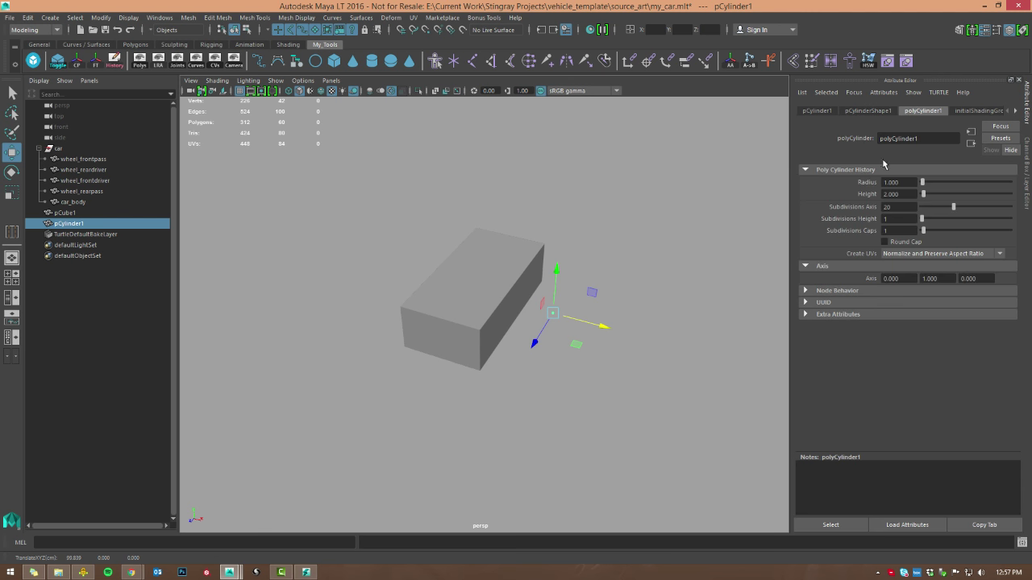
{"action": "double_click", "coordinate": [909, 185]}
{"action": "type", "text": "25"}
{"action": "key", "text": "Tab"}
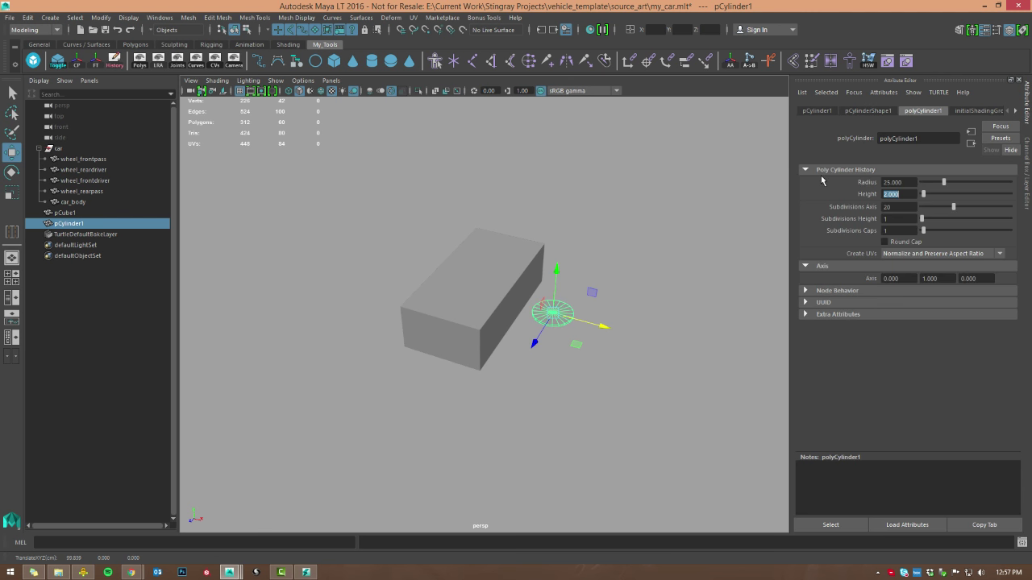
{"action": "type", "text": "25"}
{"action": "key", "text": "Return"}
{"action": "left_click_drag", "start_coordinate": [645, 253], "coordinate": [587, 289], "text": "alt"}
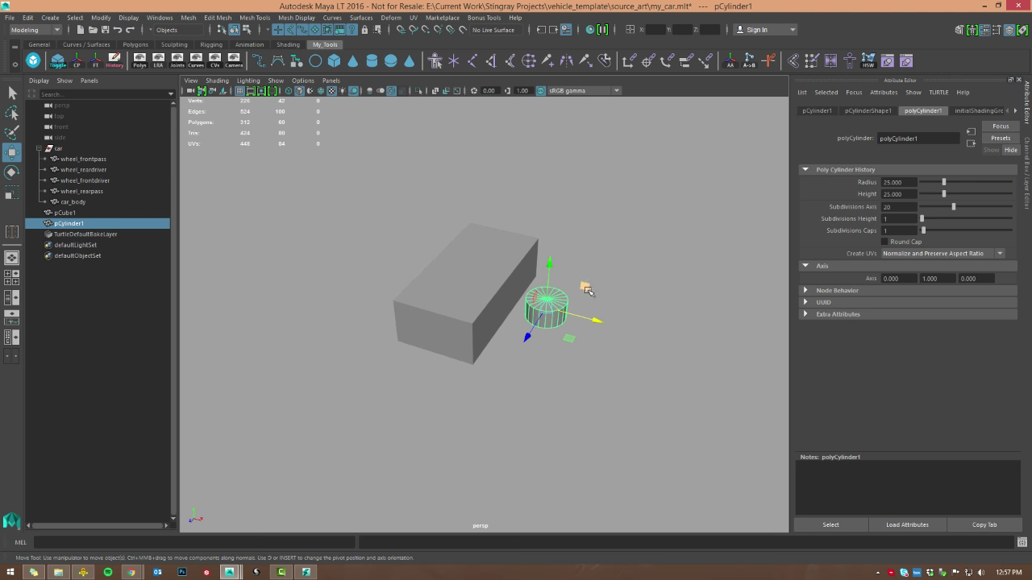
Rotate the cylinder 90 degrees about Z so it stands as a wheel, and freeze its transformations
{"action": "key", "text": "e"}
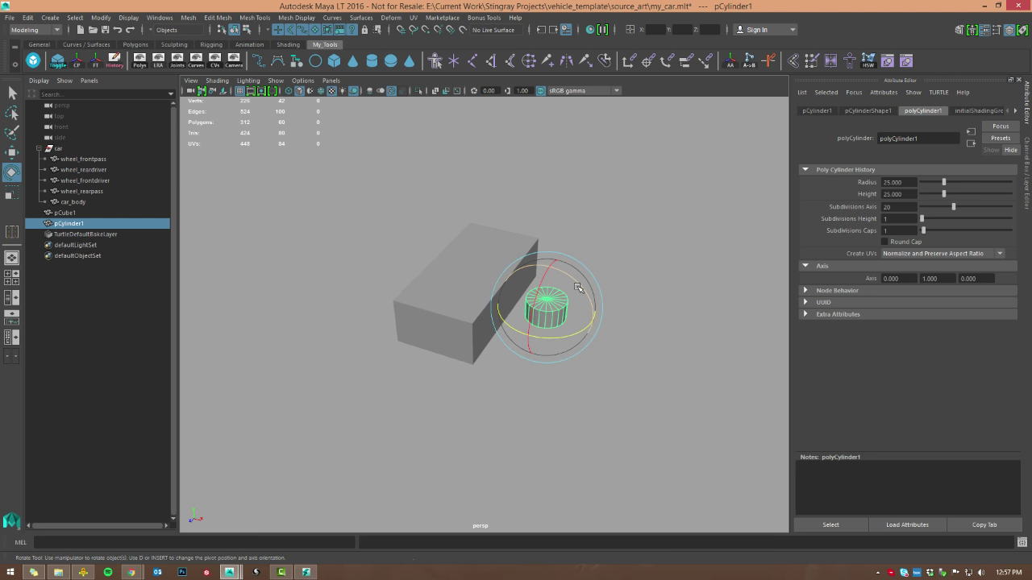
{"action": "left_click", "coordinate": [817, 111]}
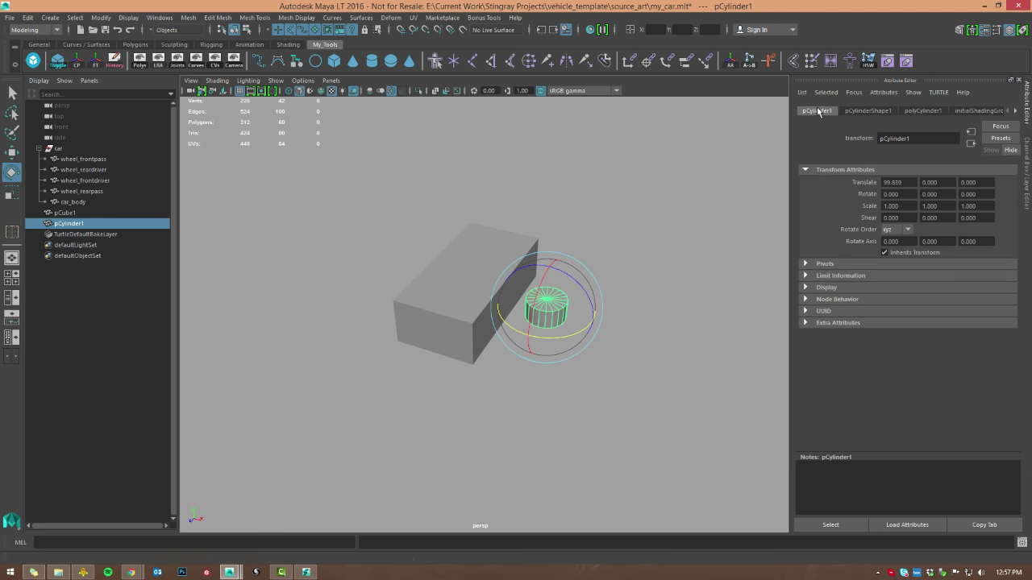
{"action": "left_click_drag", "start_coordinate": [579, 286], "coordinate": [510, 270]}
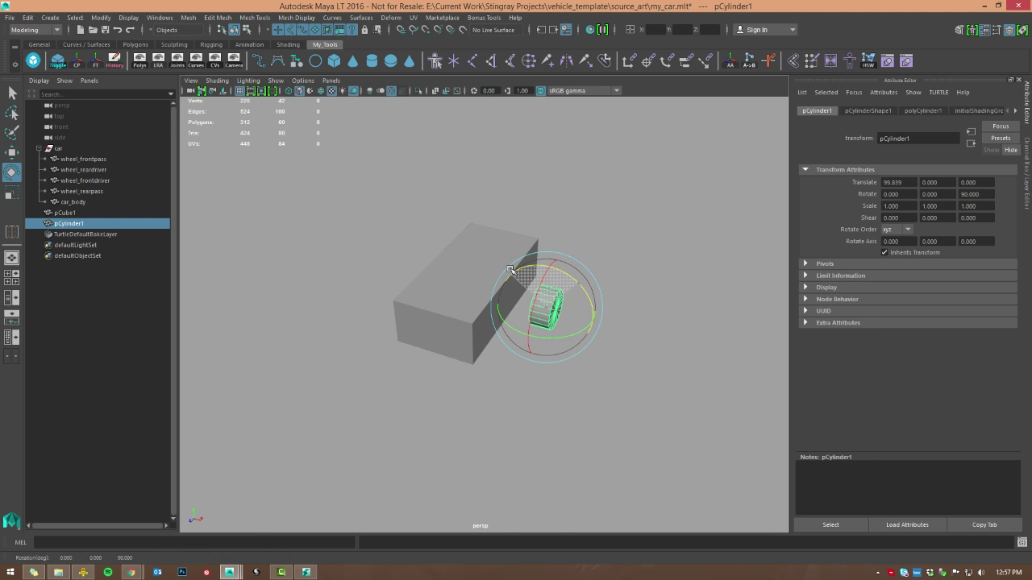
{"action": "key", "text": "w"}
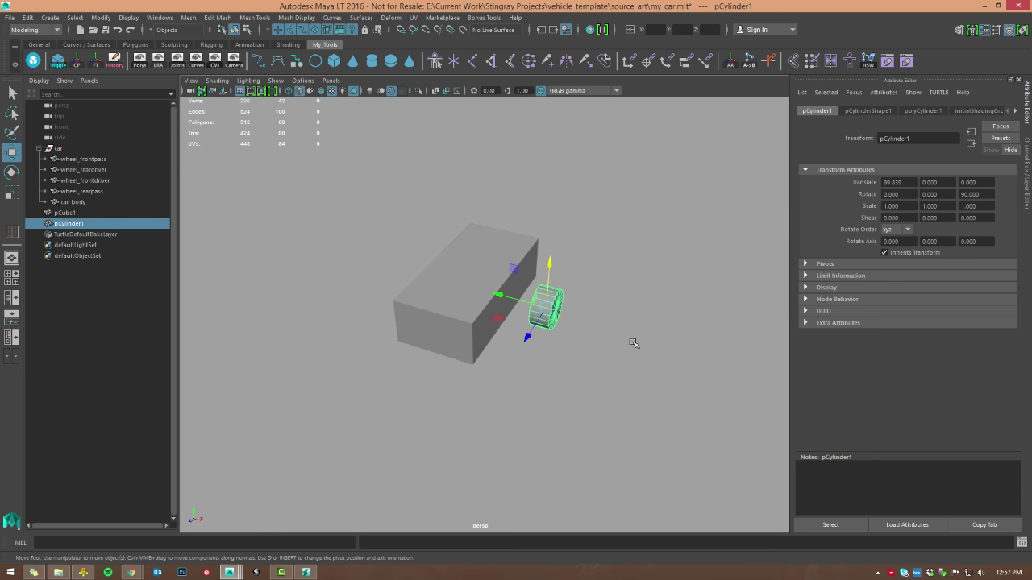
{"action": "left_click", "coordinate": [101, 17]}
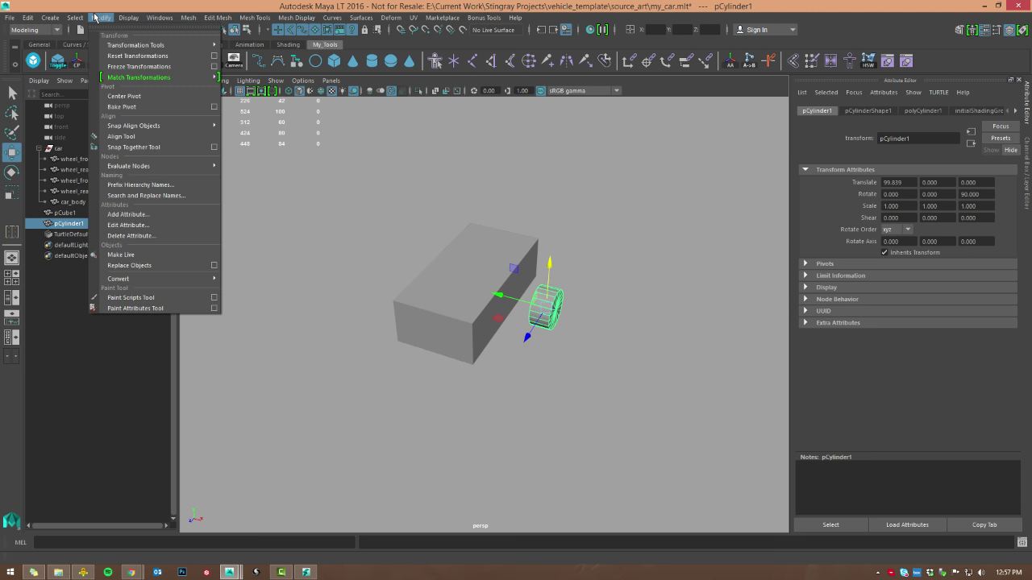
{"action": "left_click", "coordinate": [121, 66]}
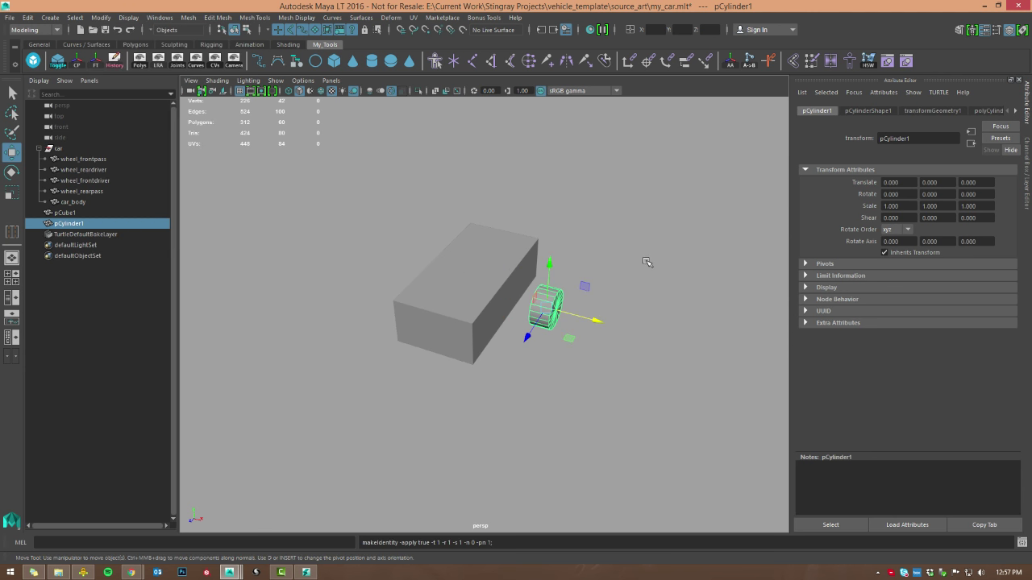
Position the wheel against the rear of the body's side, translated about -35, -29.5 and -58.9
{"action": "left_click", "coordinate": [484, 258]}
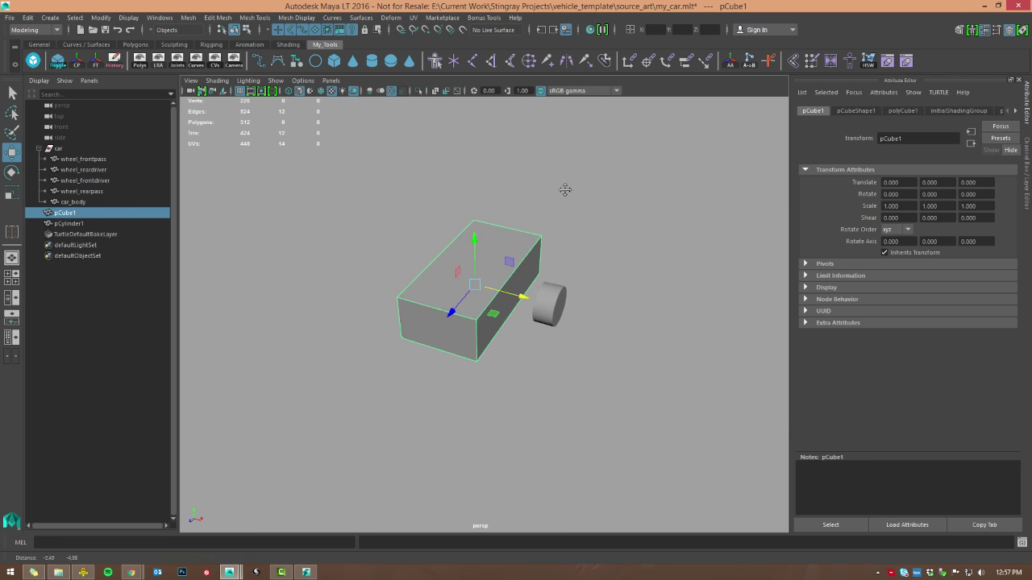
{"action": "middle_click_drag", "start_coordinate": [565, 190], "coordinate": [583, 195], "text": "alt"}
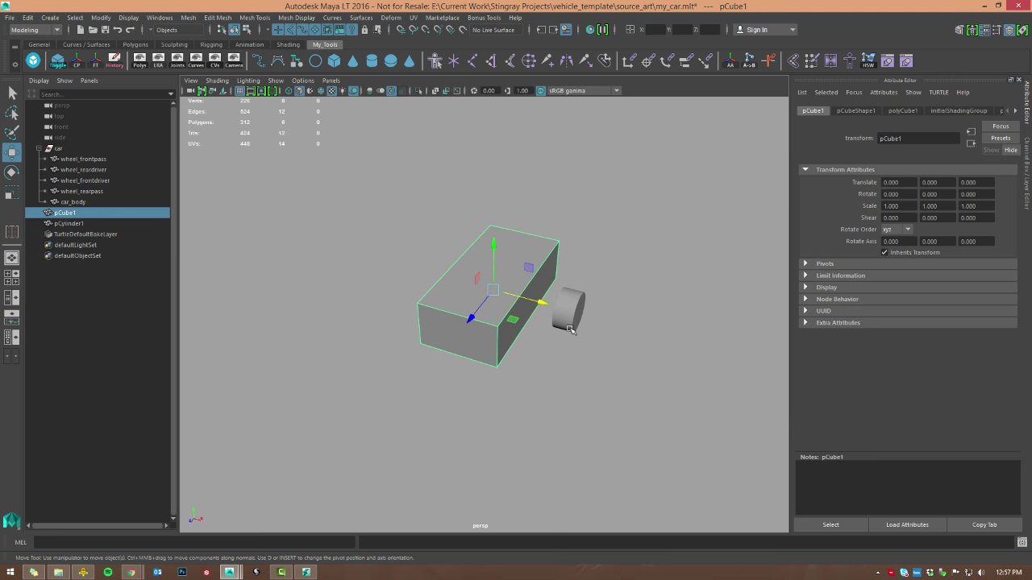
{"action": "left_click", "coordinate": [570, 329]}
{"action": "left_click_drag", "start_coordinate": [570, 329], "coordinate": [528, 292], "text": "alt"}
Duplicate the wheel to the body's opposite side at translate X about -163, and copy both wheels to the front at Z about 68
{"action": "key", "text": "ctrl+d"}
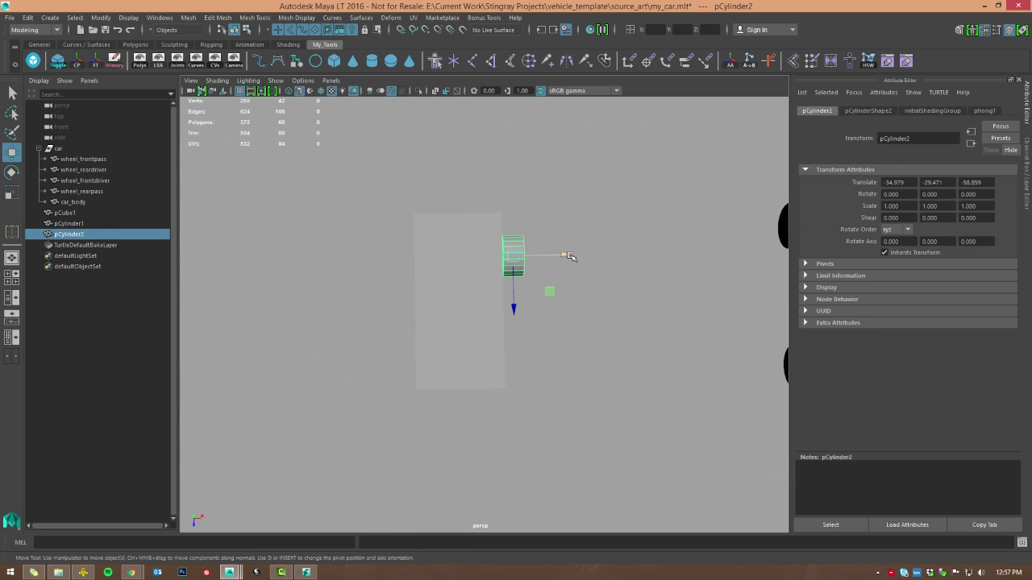
{"action": "left_click_drag", "start_coordinate": [569, 256], "coordinate": [612, 257]}
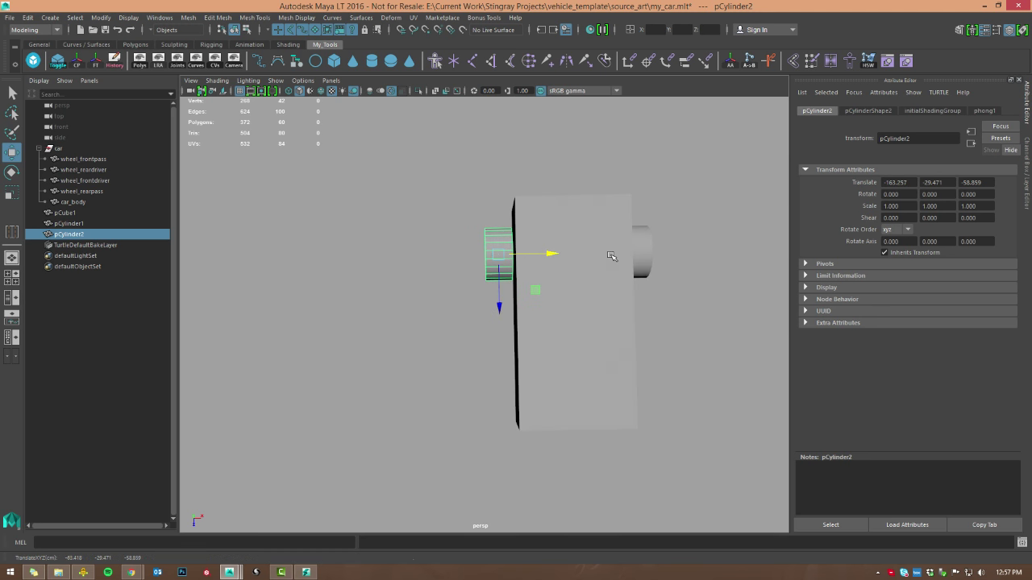
{"action": "left_click", "coordinate": [649, 250], "text": "shift"}
{"action": "left_click_drag", "start_coordinate": [649, 250], "coordinate": [597, 428], "text": "alt"}
{"action": "key", "text": "ctrl+d"}
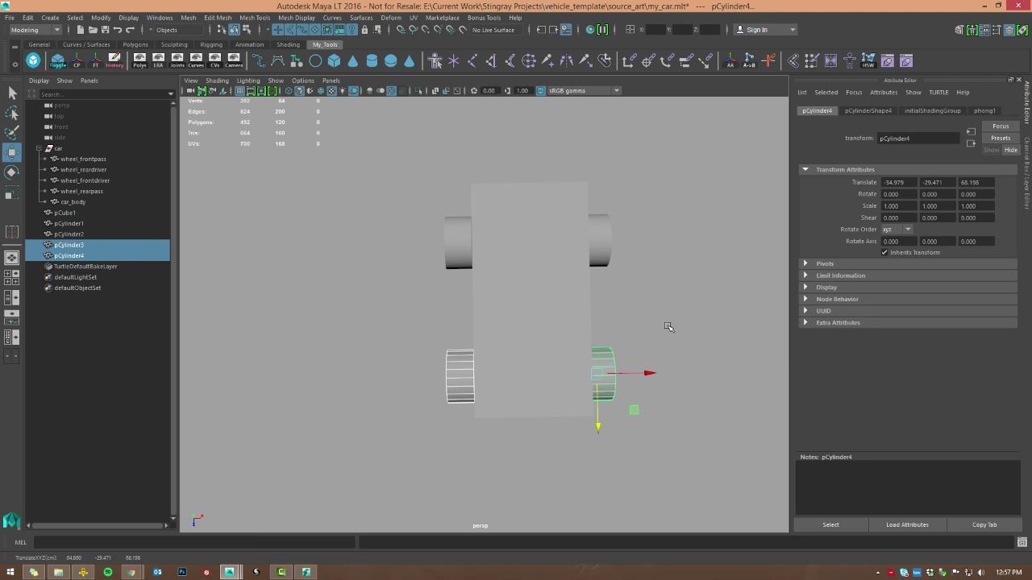
{"action": "left_click", "coordinate": [669, 327]}
Rename the new car's cube to car_body
{"action": "left_click_drag", "start_coordinate": [668, 326], "coordinate": [582, 302], "text": "alt"}
{"action": "left_click", "coordinate": [582, 302]}
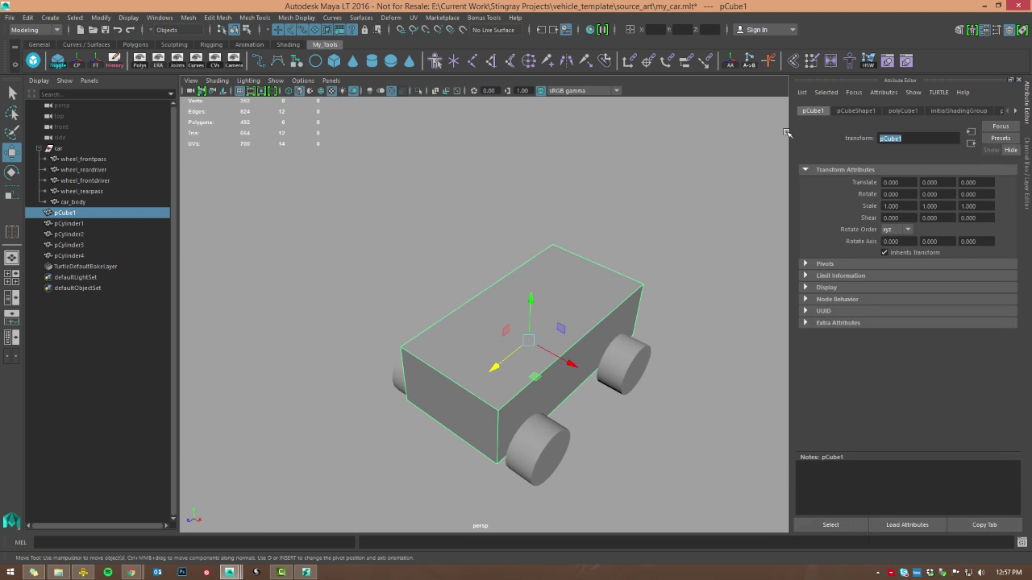
{"action": "type", "text": "car_body"}
{"action": "key", "text": "Return"}
Rename the front driver-side cylinder to wheel_frontdriver
{"action": "key", "text": "Right"}
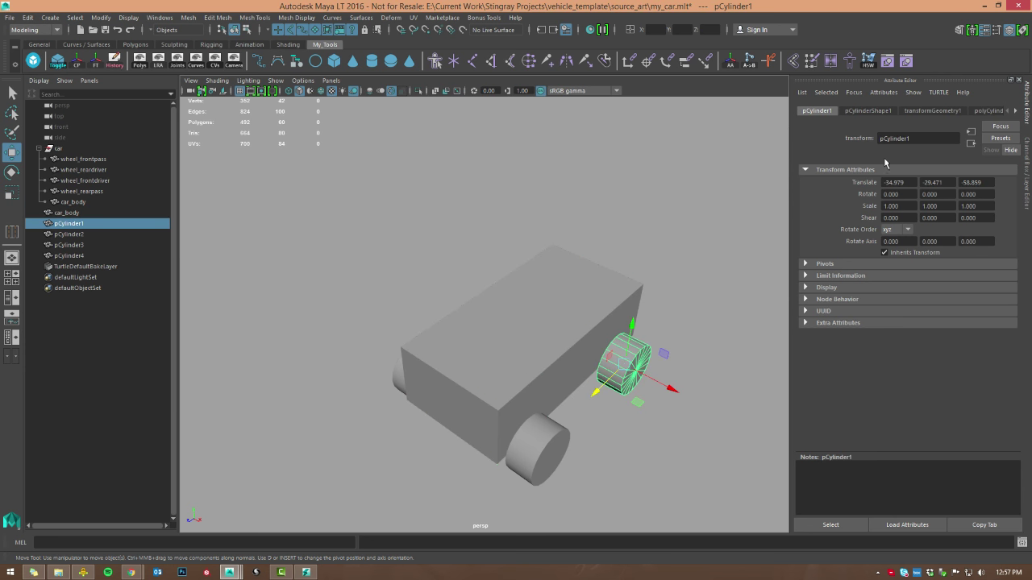
{"action": "left_click", "coordinate": [564, 440]}
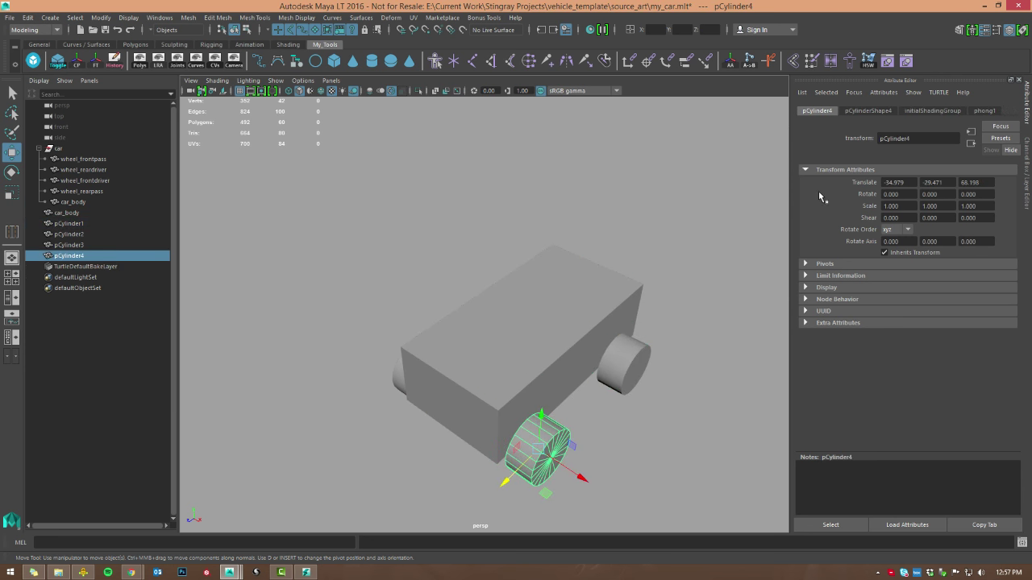
{"action": "double_click", "coordinate": [897, 139]}
{"action": "type", "text": "wheel_frontdriver"}
{"action": "key", "text": "Return"}
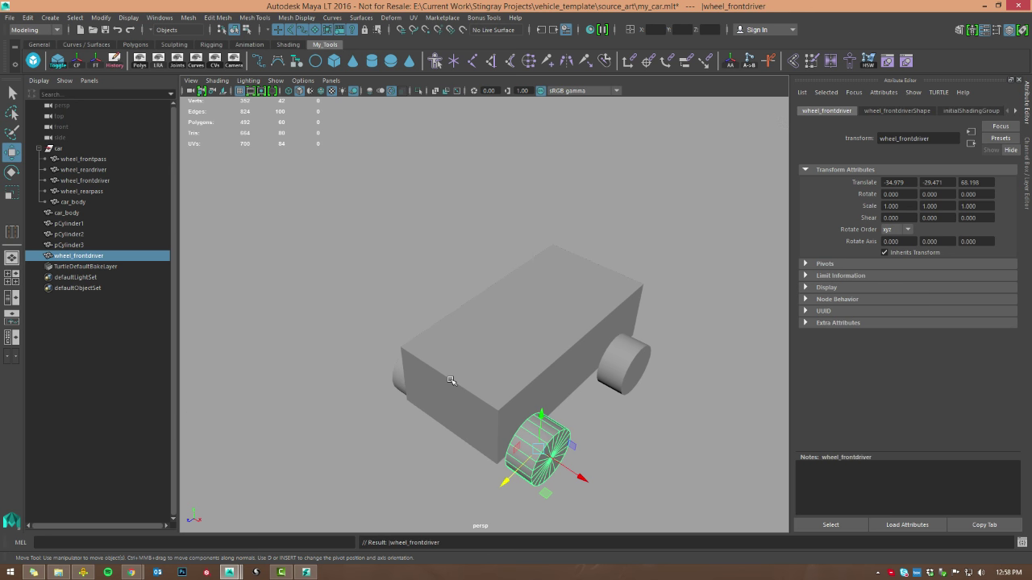
Switch to Stingray and open the taxi's 4wheel unit from the models folder in the Unit Editor
{"action": "key", "text": "alt+Tab"}
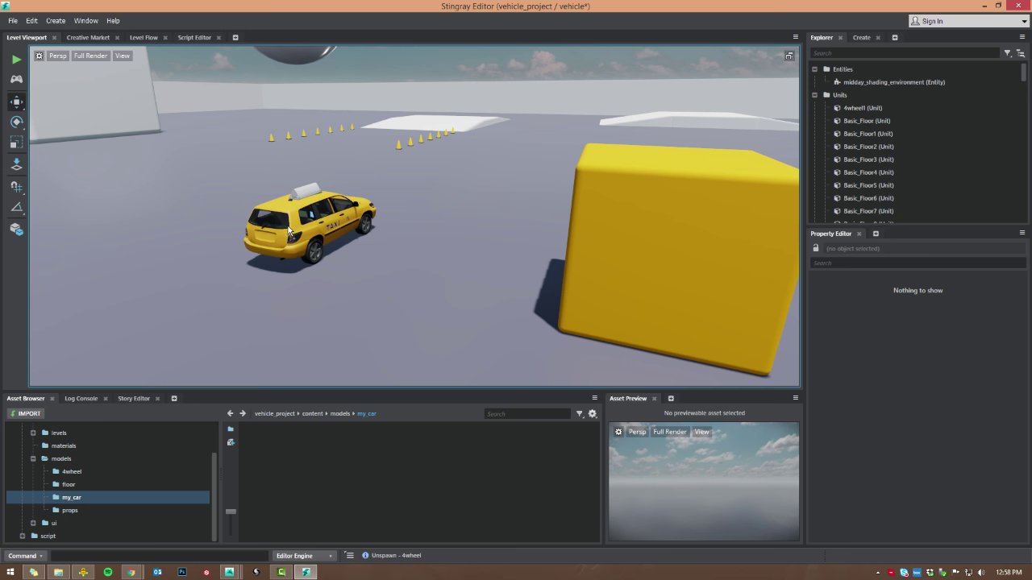
{"action": "left_click", "coordinate": [79, 472]}
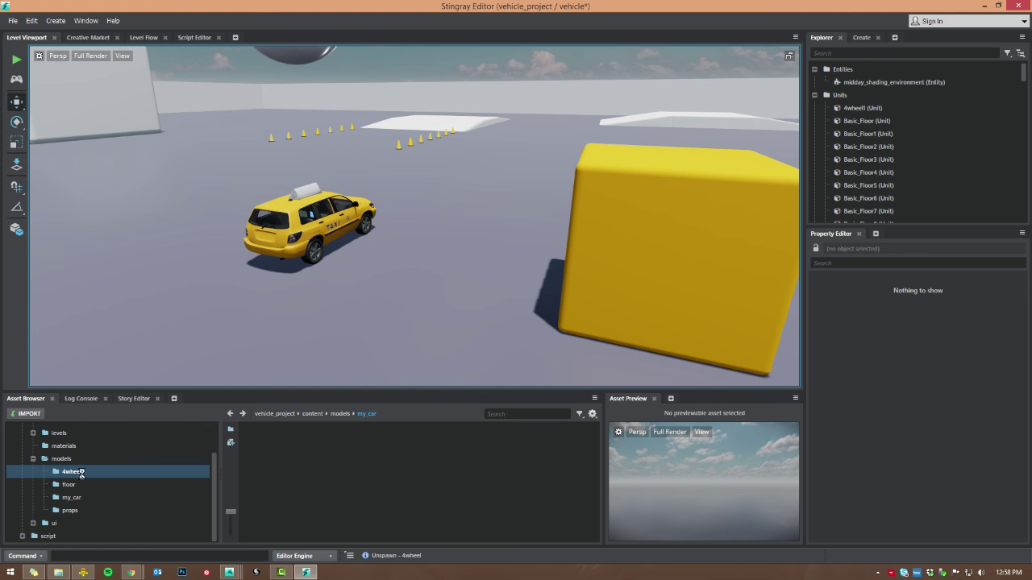
{"action": "left_click", "coordinate": [329, 461]}
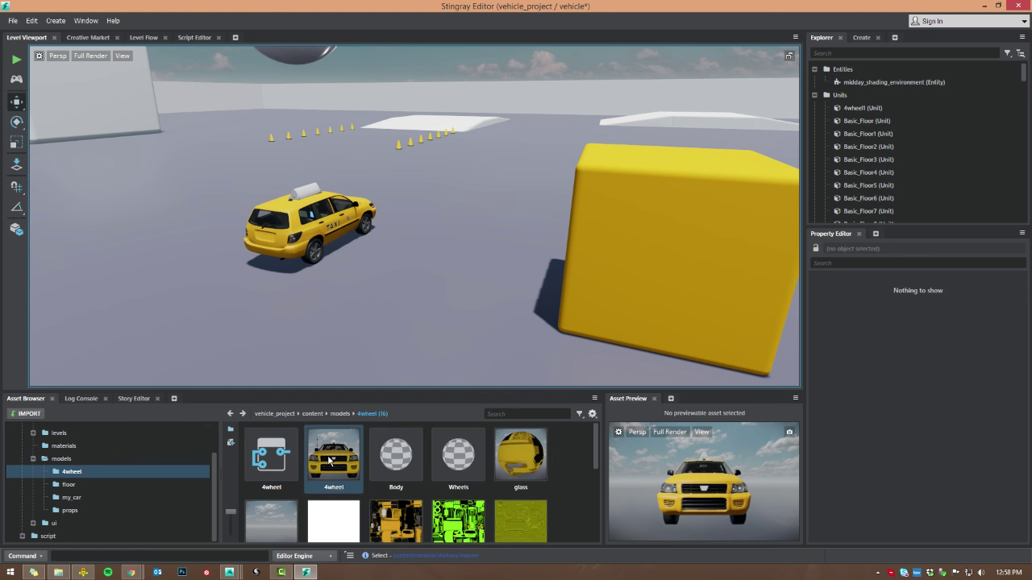
{"action": "double_click", "coordinate": [329, 461]}
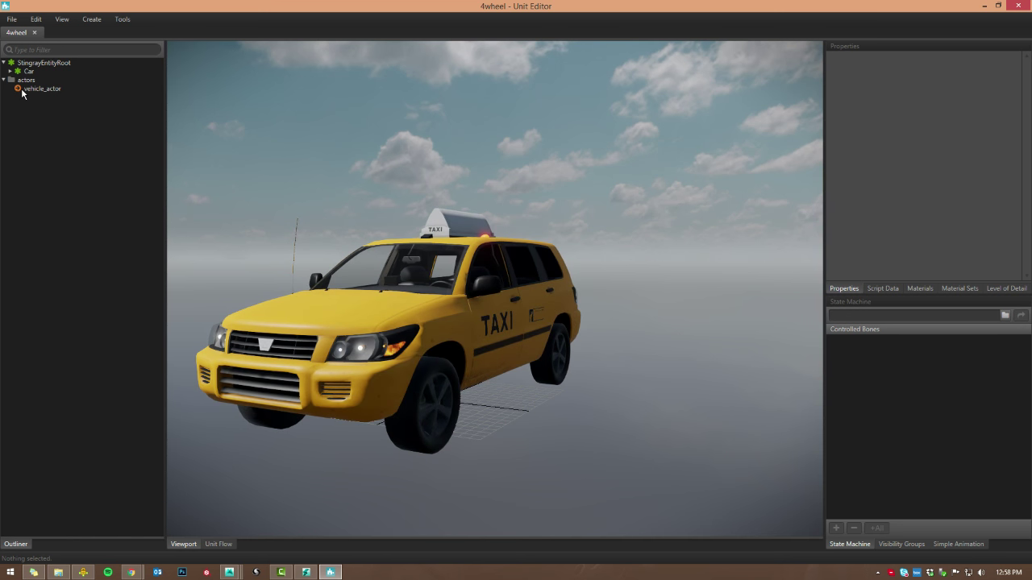
Examine the mesh names assigned to each shape of vehicle_actor, and return to Maya LT
{"action": "left_click", "coordinate": [22, 93]}
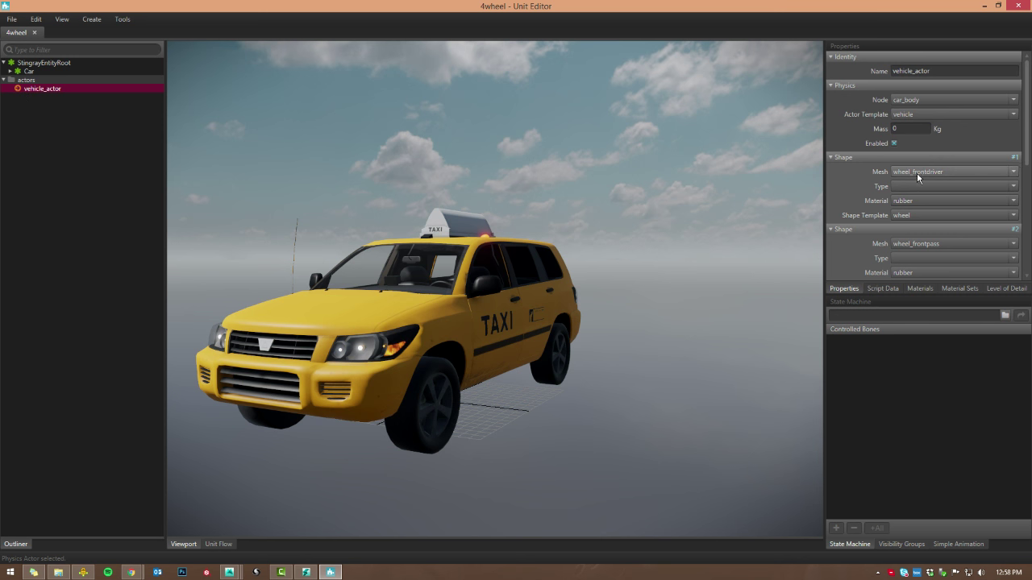
{"action": "scroll", "coordinate": [927, 179], "scroll_direction": "down", "scroll_amount": 2}
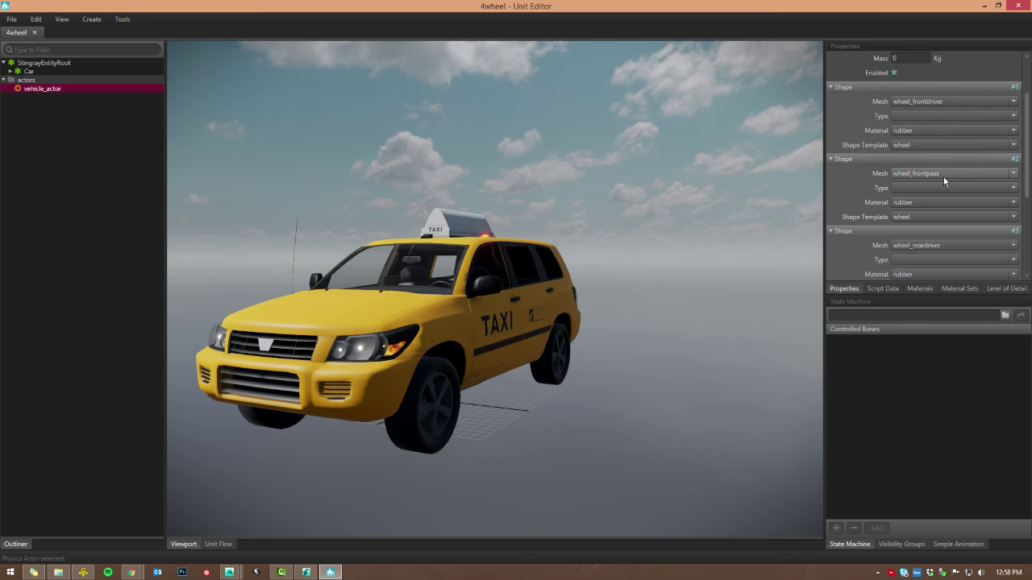
{"action": "left_click_drag", "start_coordinate": [1027, 181], "coordinate": [1030, 212]}
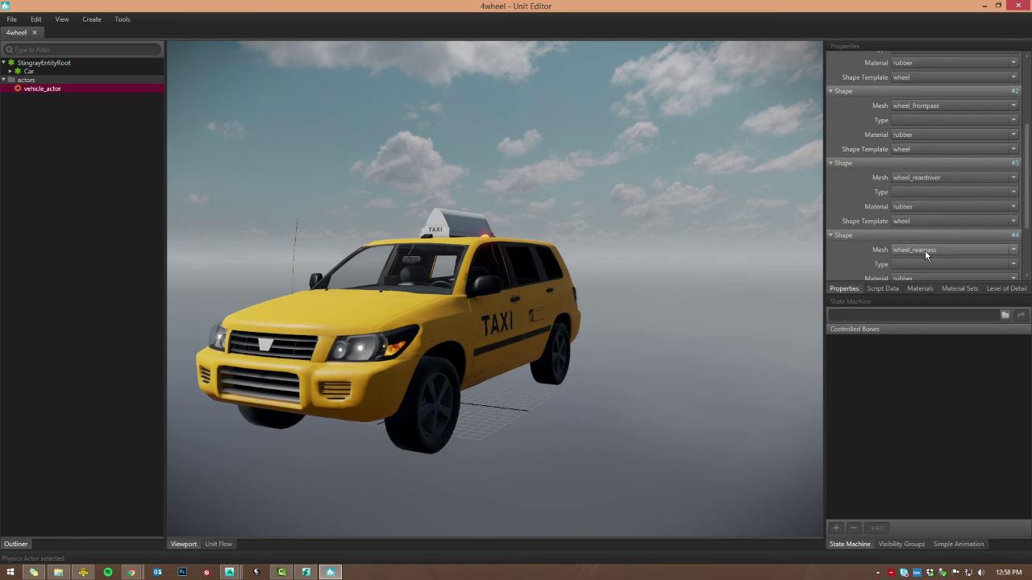
{"action": "scroll", "coordinate": [1024, 224], "scroll_direction": "down", "scroll_amount": 2}
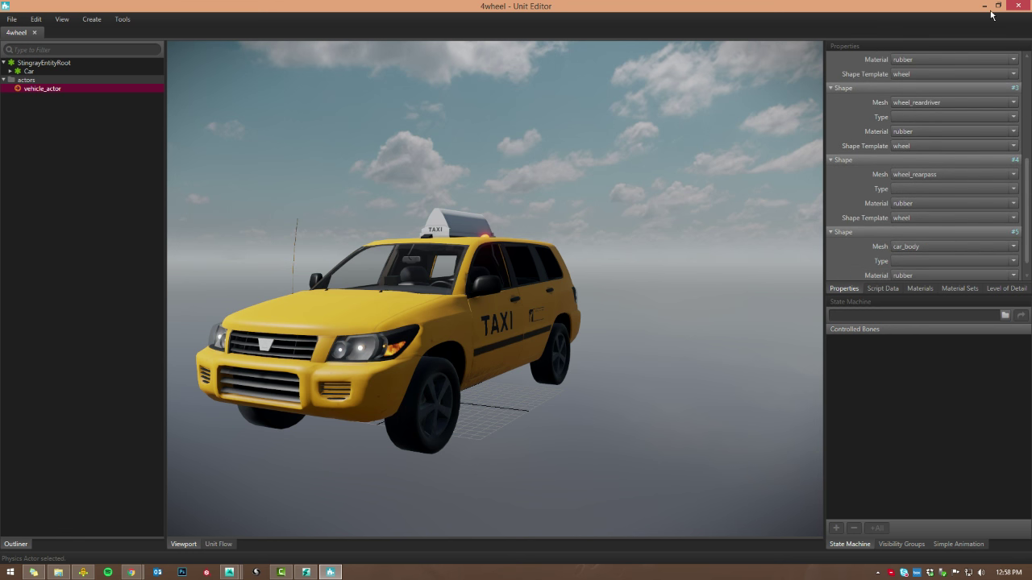
{"action": "left_click", "coordinate": [985, 7]}
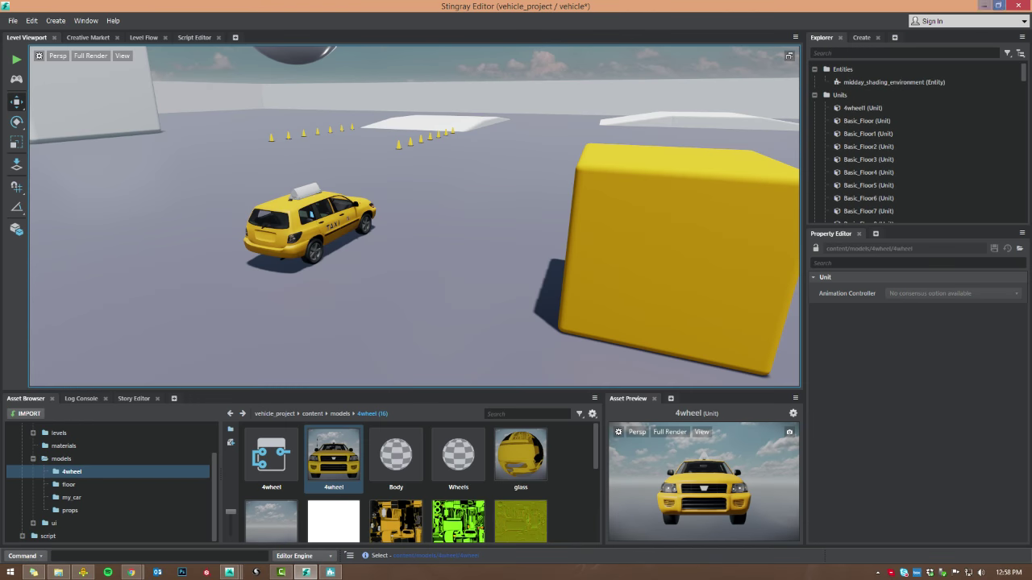
{"action": "left_click", "coordinate": [985, 5]}
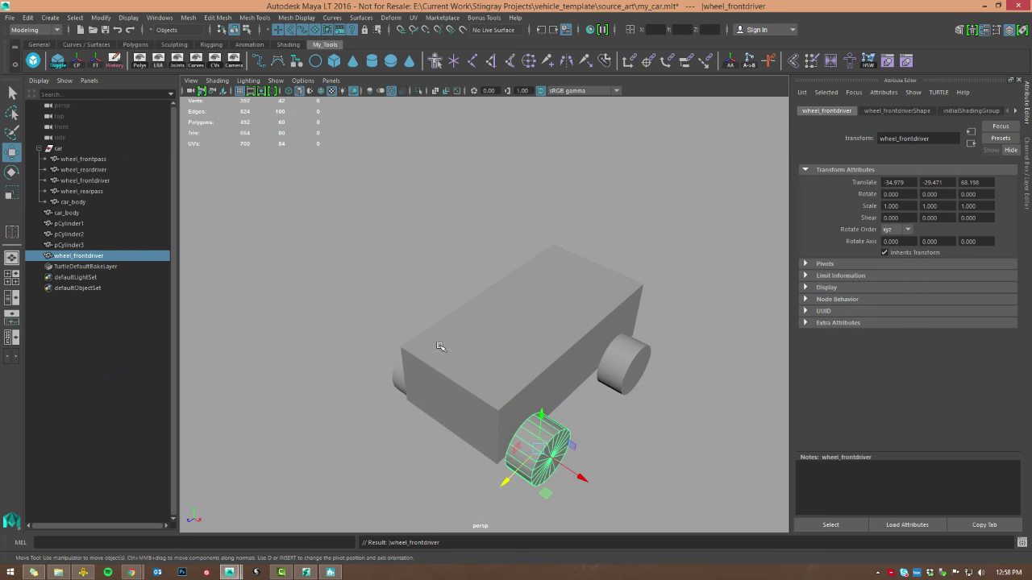
Rename the new car's front passenger-side cylinder to wheel_frontpass
{"action": "left_click_drag", "start_coordinate": [516, 403], "coordinate": [454, 405], "text": "alt"}
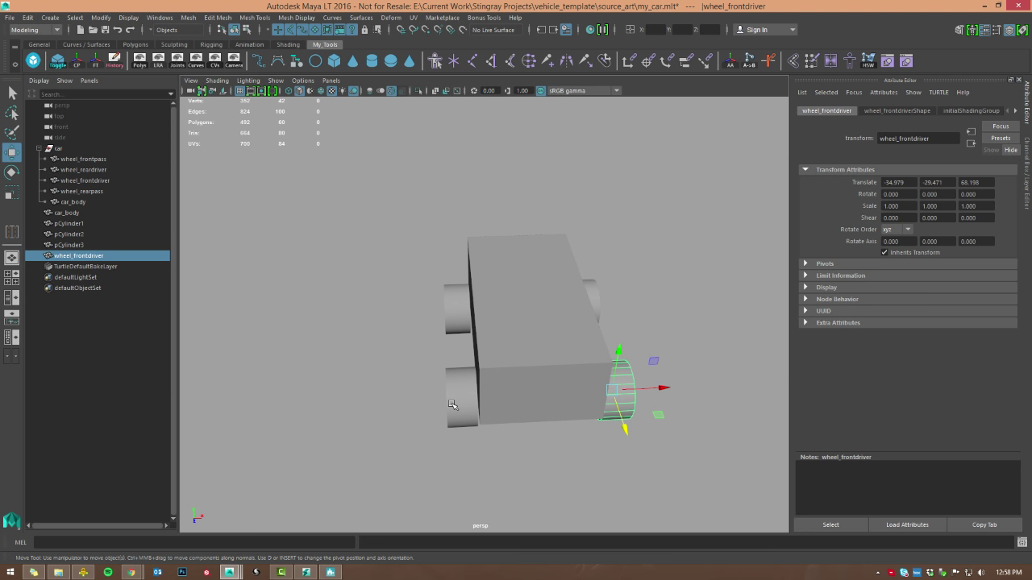
{"action": "left_click", "coordinate": [453, 405]}
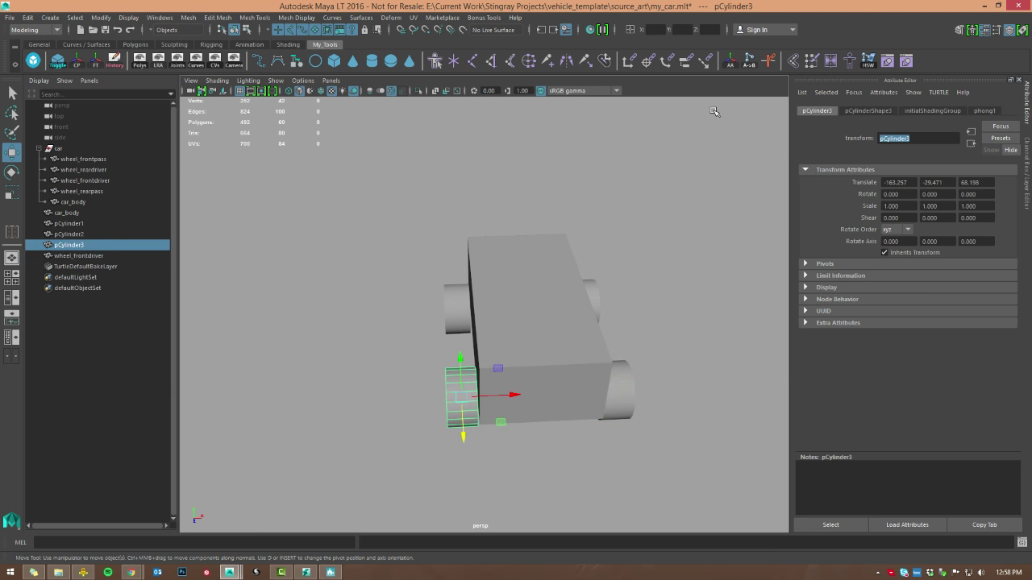
{"action": "type", "text": "wheel_frontpass"}
{"action": "key", "text": "Return"}
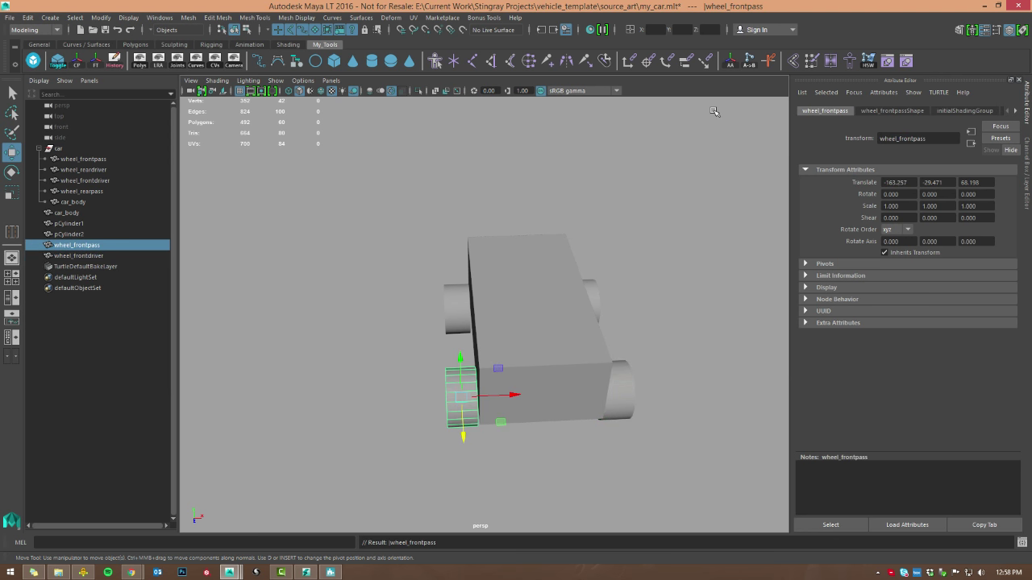
Rename the rear driver-side cylinder to wheel_reardriver
{"action": "left_click_drag", "start_coordinate": [714, 112], "coordinate": [604, 312], "text": "alt"}
{"action": "left_click", "coordinate": [620, 348]}
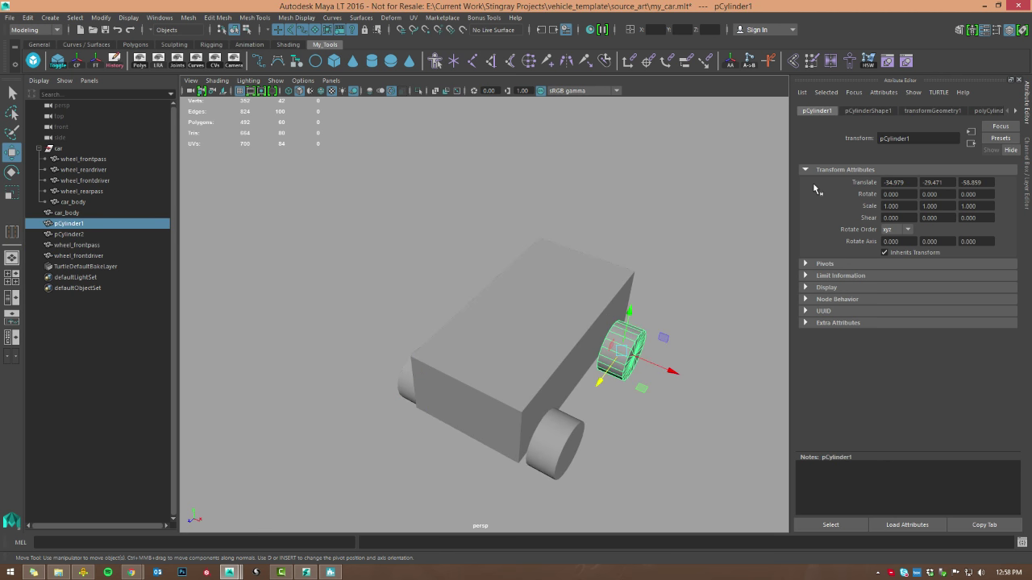
{"action": "type", "text": "wheel_"}
{"action": "type", "text": "rear_driver"}
{"action": "key", "text": "Return"}
Rename the rear passenger-side cylinder to wheel_rearpass
{"action": "left_click_drag", "start_coordinate": [580, 148], "coordinate": [452, 302], "text": "alt"}
{"action": "left_click", "coordinate": [466, 305]}
{"action": "double_click", "coordinate": [903, 138]}
{"action": "type", "text": "wheel_rearpass"}
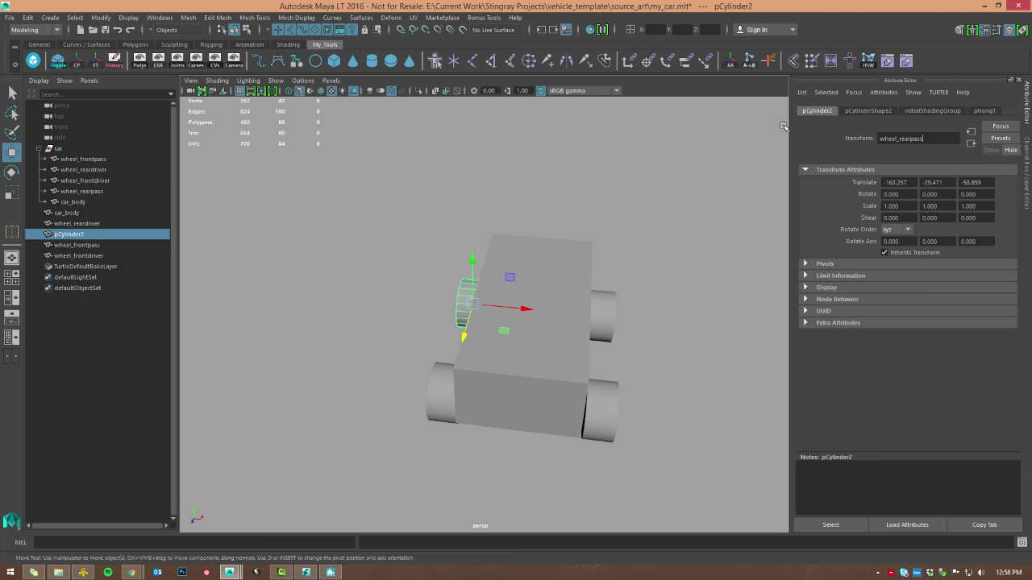
{"action": "left_click", "coordinate": [565, 266]}
Compare the axis orientation of the new car_body with that of the original car group's body
{"action": "left_click_drag", "start_coordinate": [662, 360], "coordinate": [628, 366], "text": "alt"}
{"action": "scroll", "coordinate": [637, 376], "scroll_direction": "down", "scroll_amount": 3}
{"action": "middle_click_drag", "start_coordinate": [642, 381], "coordinate": [509, 338], "text": "alt"}
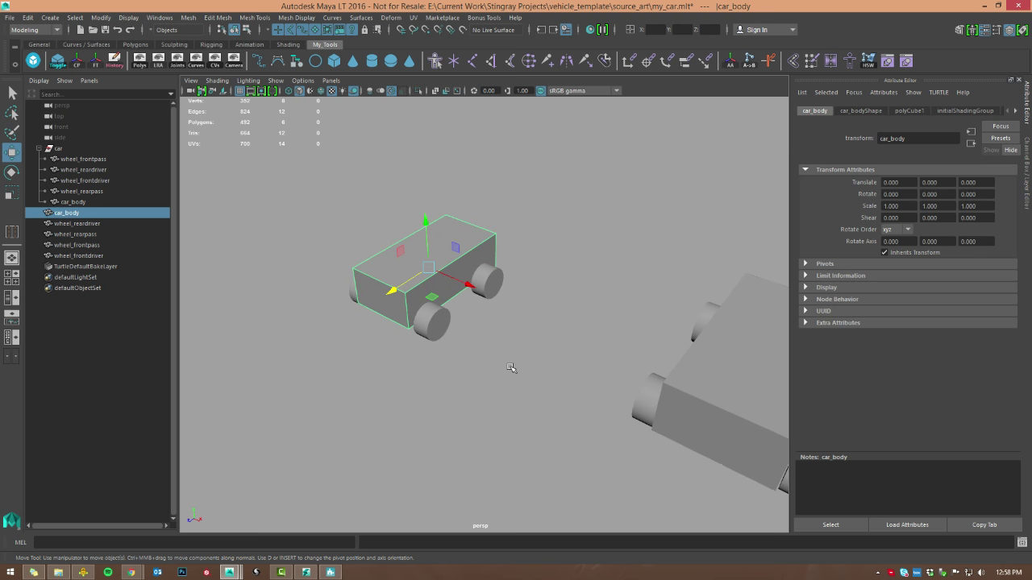
{"action": "left_click_drag", "start_coordinate": [511, 368], "coordinate": [495, 260], "text": "alt"}
{"action": "left_click", "coordinate": [619, 271]}
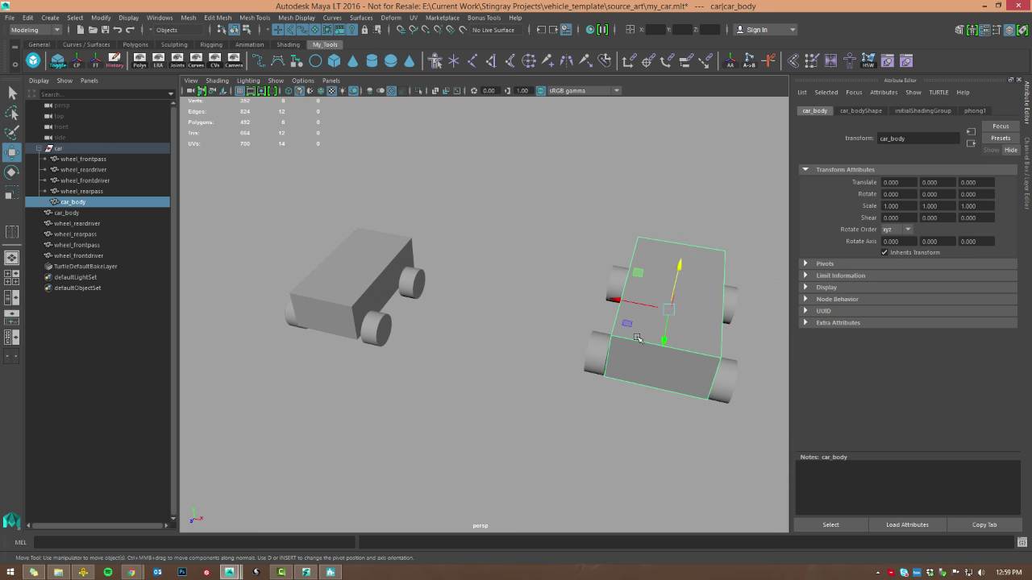
{"action": "left_click_drag", "start_coordinate": [637, 337], "coordinate": [564, 357], "text": "alt"}
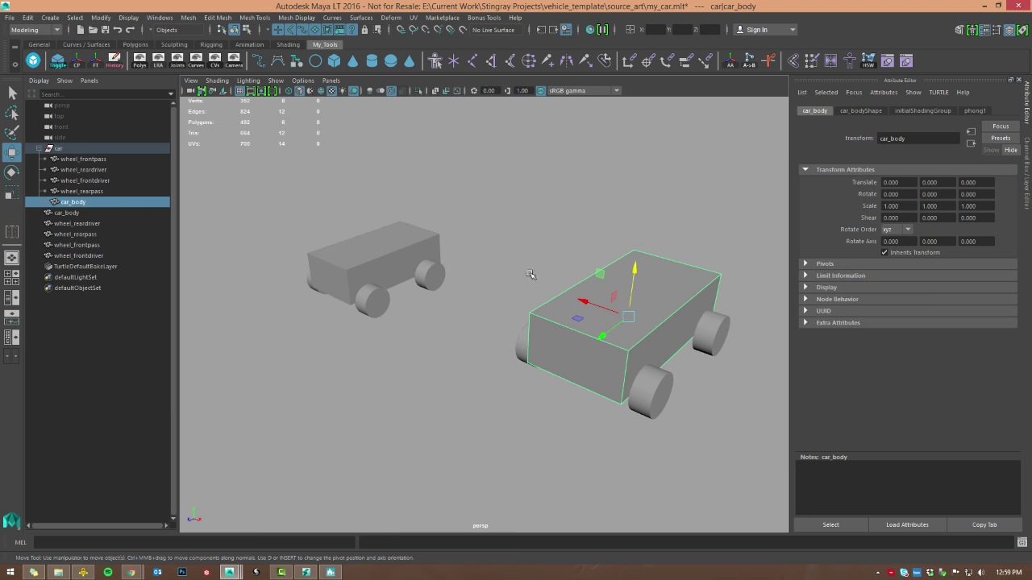
{"action": "left_click_drag", "start_coordinate": [488, 322], "coordinate": [298, 265], "text": "alt"}
{"action": "left_click_drag", "start_coordinate": [597, 201], "coordinate": [583, 445], "text": "alt"}
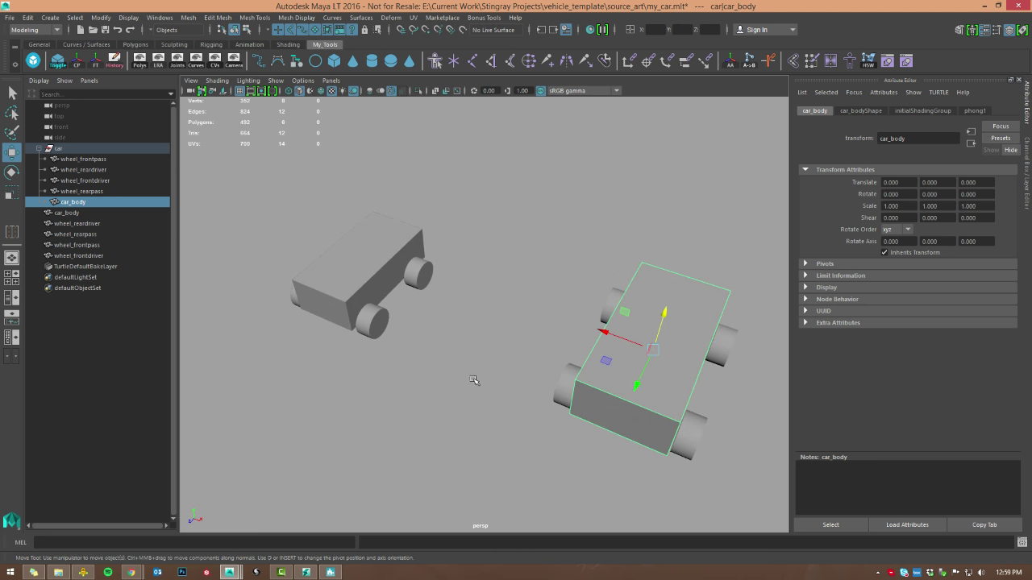
{"action": "left_click_drag", "start_coordinate": [475, 381], "coordinate": [435, 339], "text": "alt"}
{"action": "left_click", "coordinate": [400, 259]}
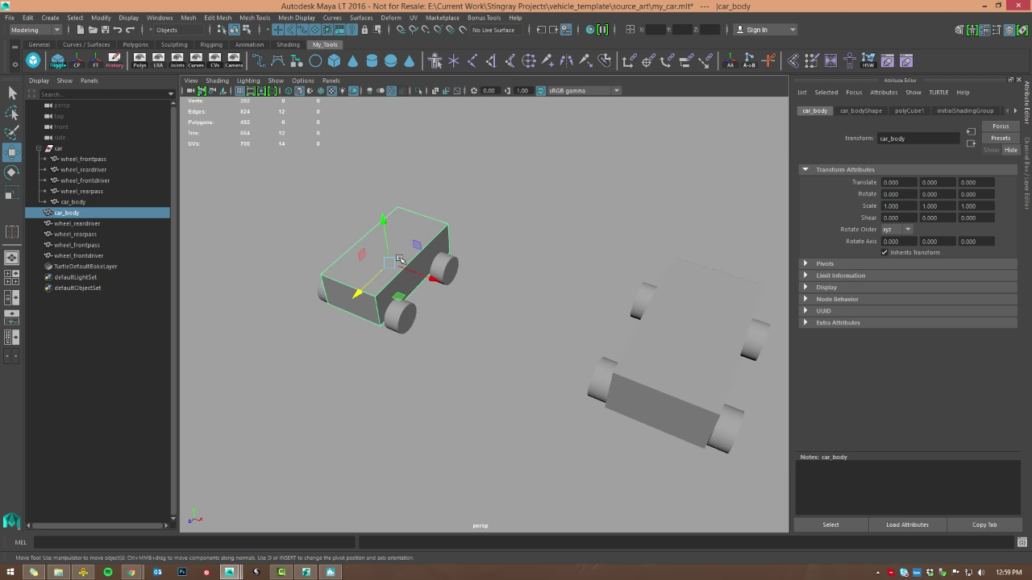
{"action": "left_click", "coordinate": [666, 343]}
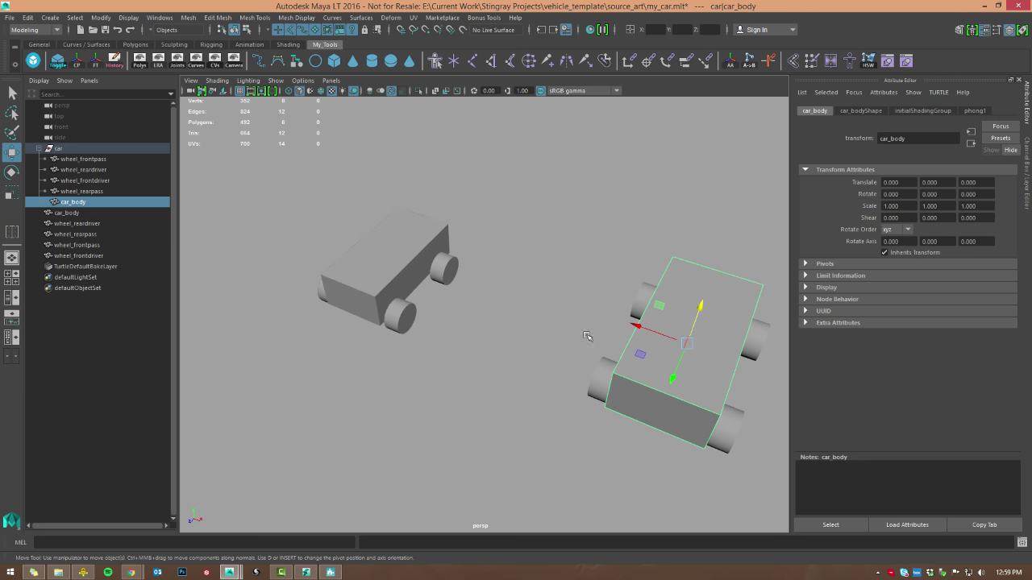
{"action": "left_click", "coordinate": [395, 268]}
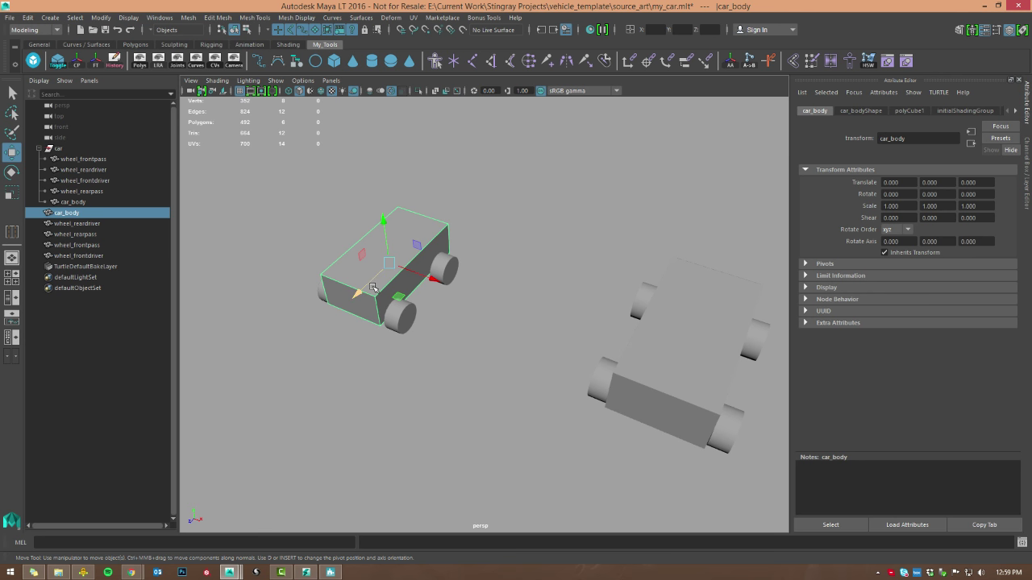
{"action": "left_click", "coordinate": [692, 298]}
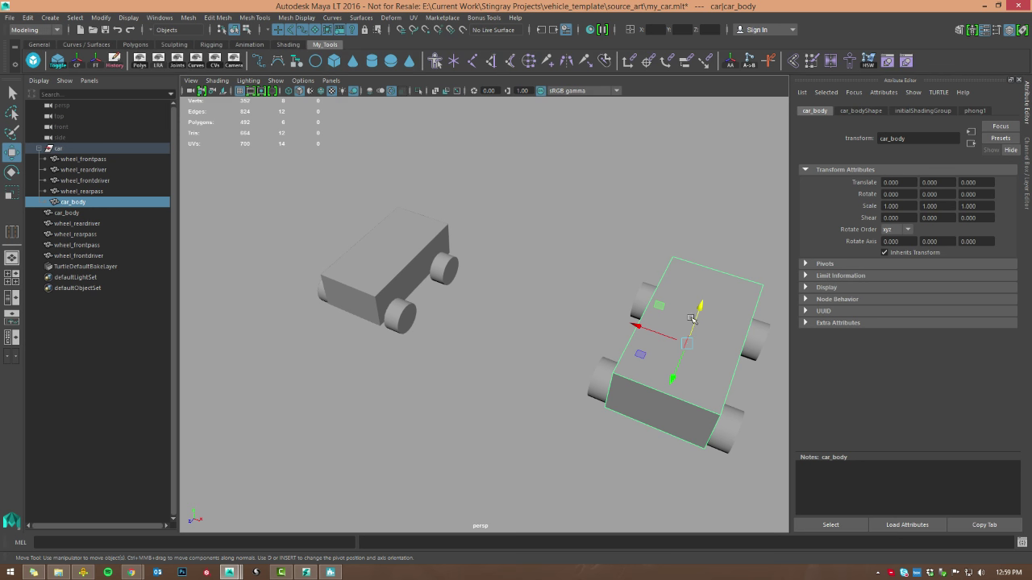
{"action": "left_click", "coordinate": [387, 240]}
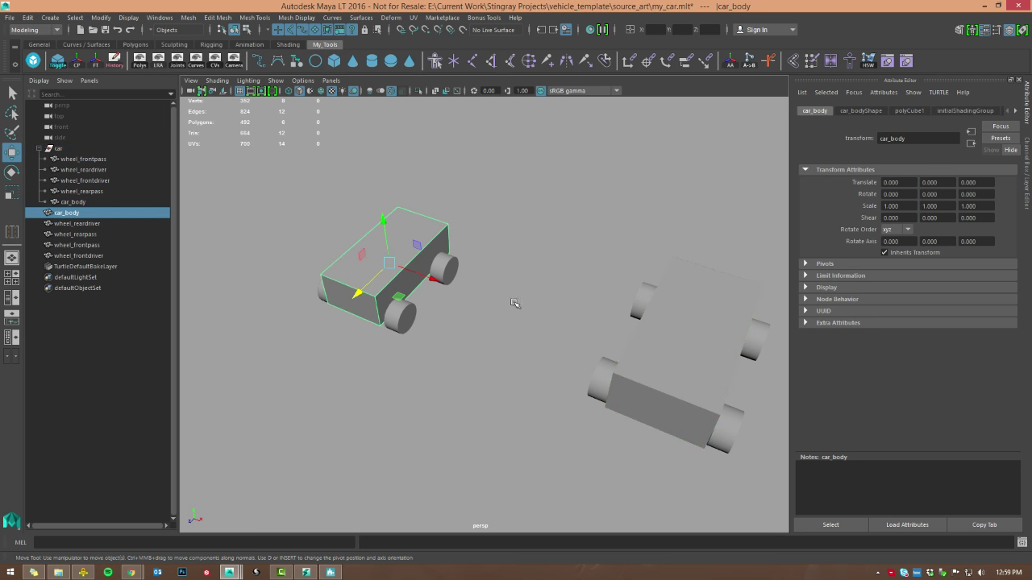
Group the new car's body and four wheels together and name the group car
{"action": "left_click_drag", "start_coordinate": [484, 299], "coordinate": [562, 302], "text": "alt"}
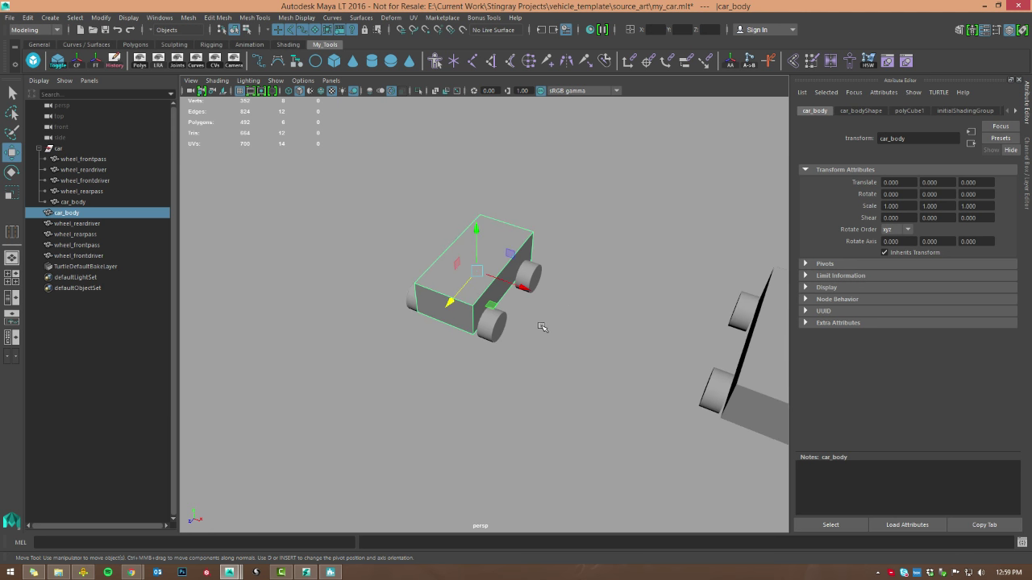
{"action": "left_click_drag", "start_coordinate": [546, 334], "coordinate": [570, 357], "text": "alt"}
{"action": "middle_click_drag", "start_coordinate": [556, 351], "coordinate": [568, 342], "text": "alt"}
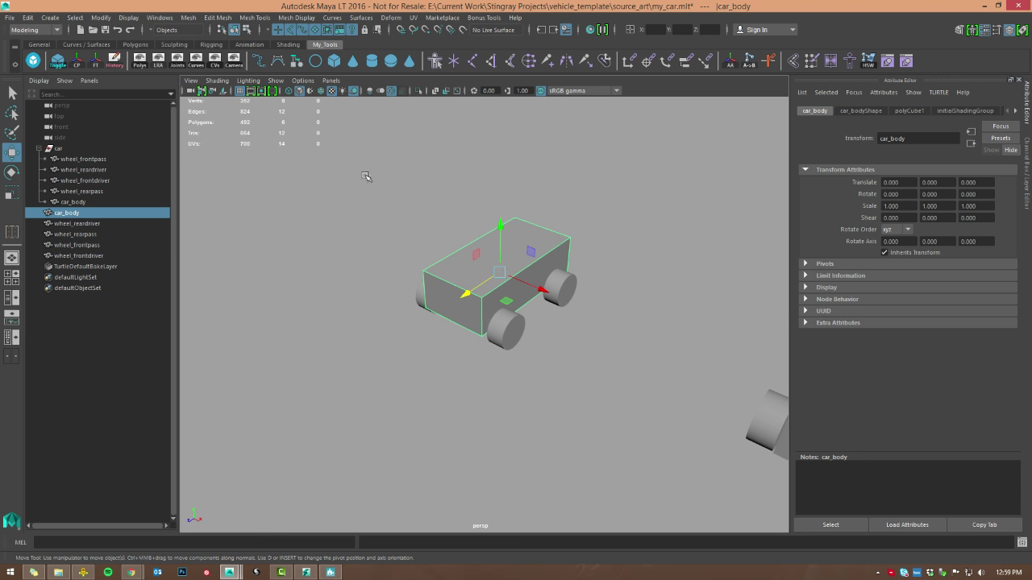
{"action": "left_click_drag", "start_coordinate": [364, 169], "coordinate": [633, 390]}
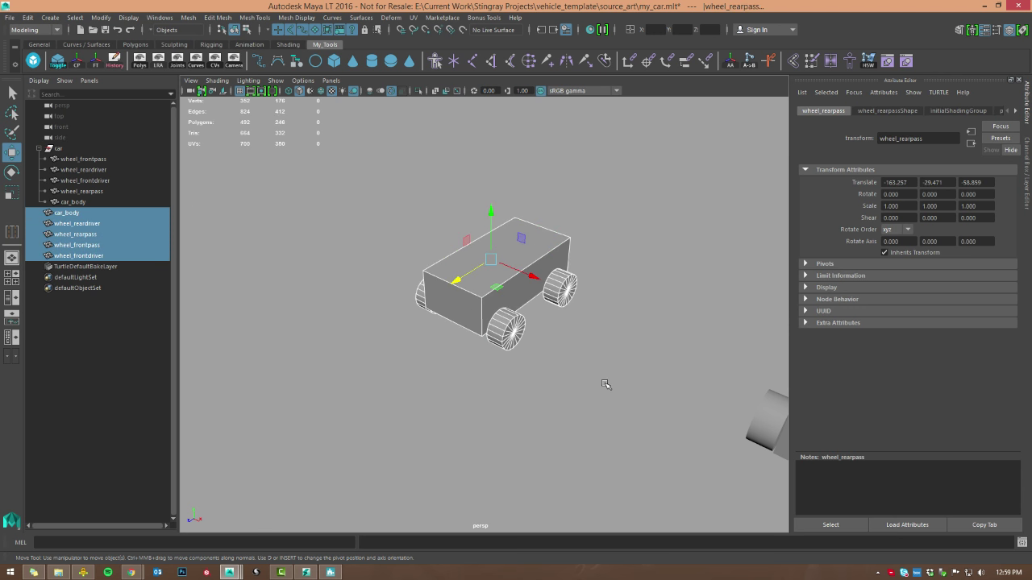
{"action": "key", "text": "ctrl+g"}
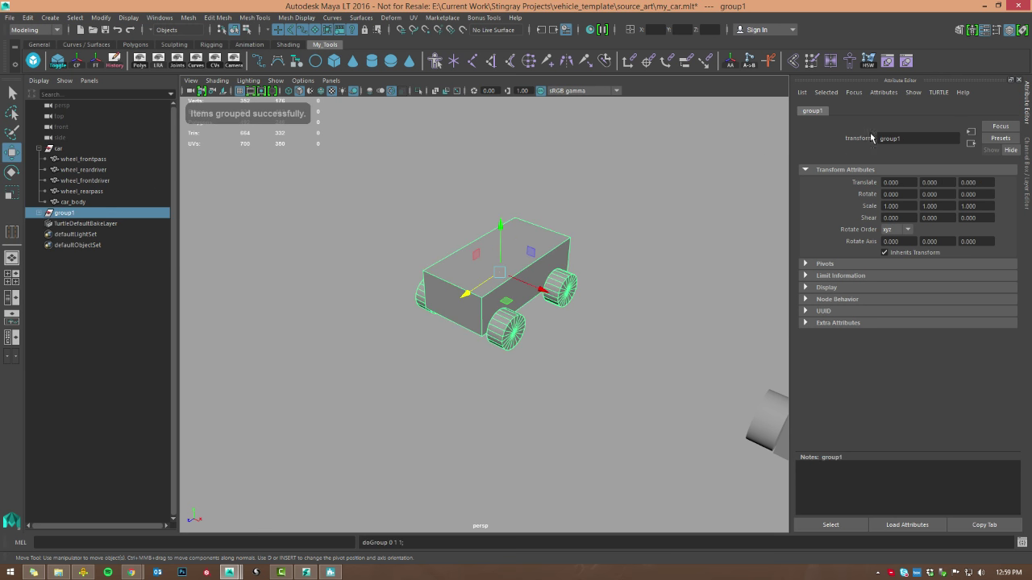
{"action": "double_click", "coordinate": [916, 141]}
{"action": "type", "text": "car"}
{"action": "key", "text": "Return"}
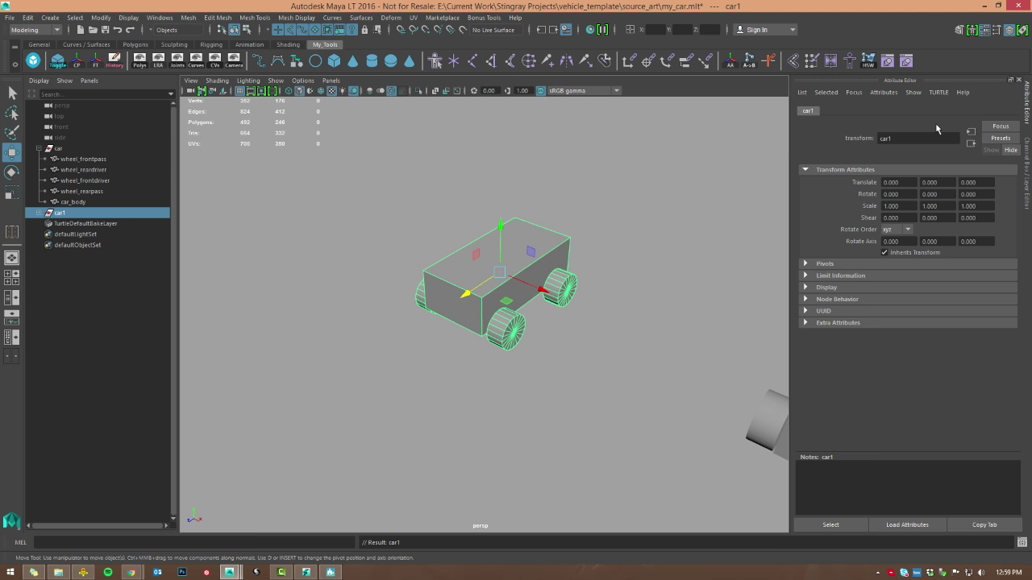
{"action": "left_click", "coordinate": [318, 251]}
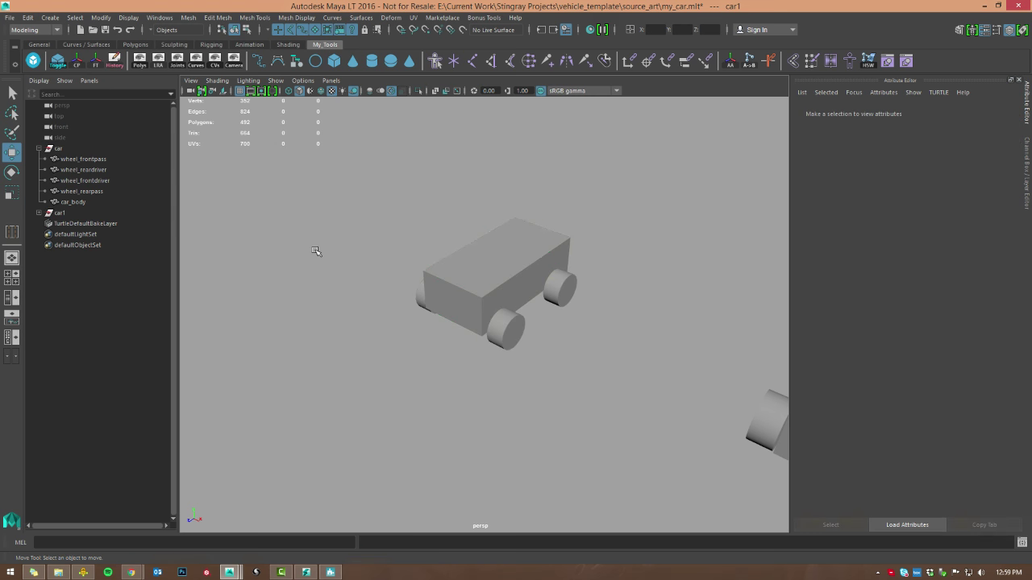
Move the new body and four wheels out of the car1 group into the original car group, and select car1
{"action": "left_click", "coordinate": [39, 213]}
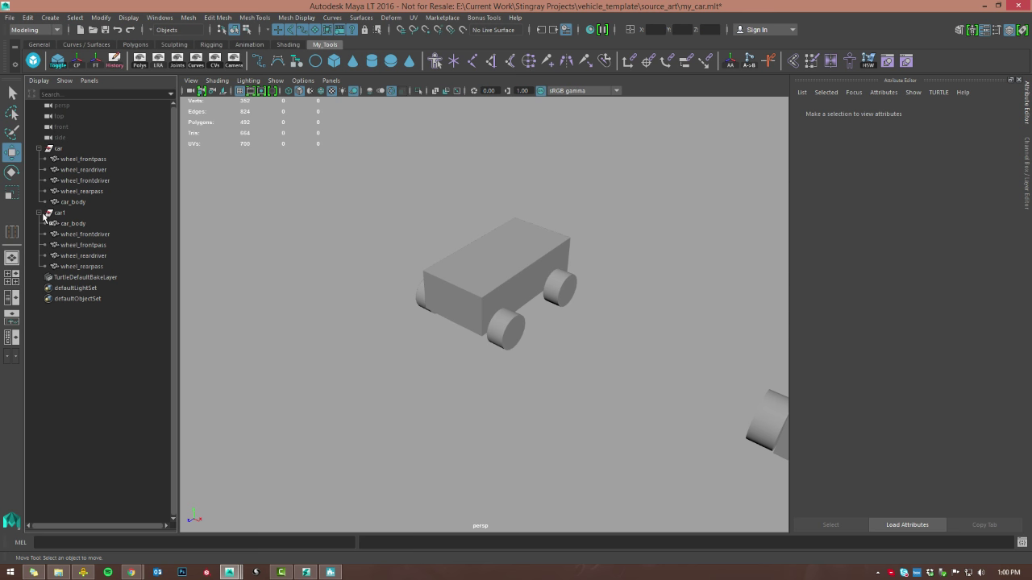
{"action": "left_click", "coordinate": [46, 214]}
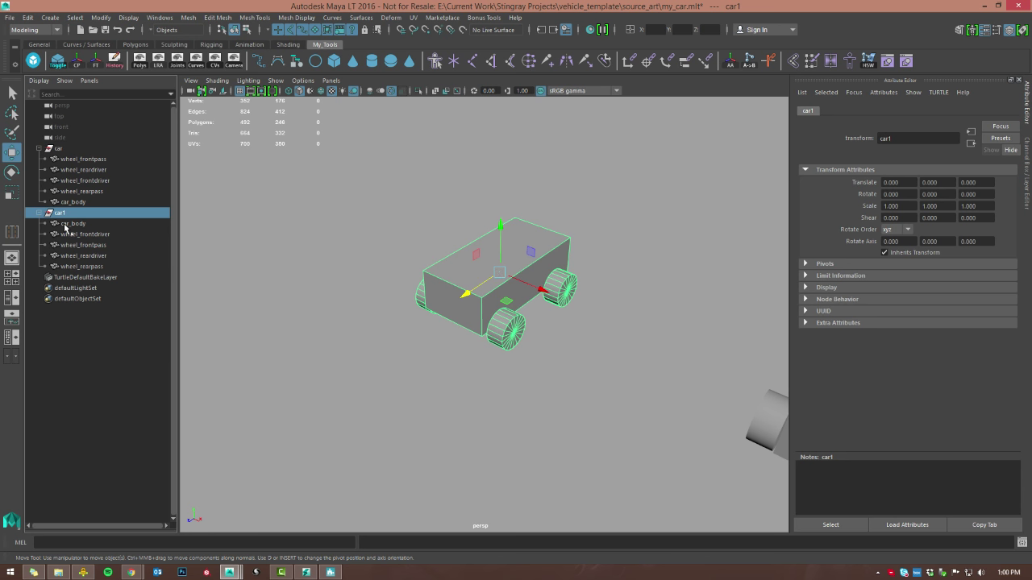
{"action": "left_click_drag", "start_coordinate": [65, 225], "coordinate": [74, 269]}
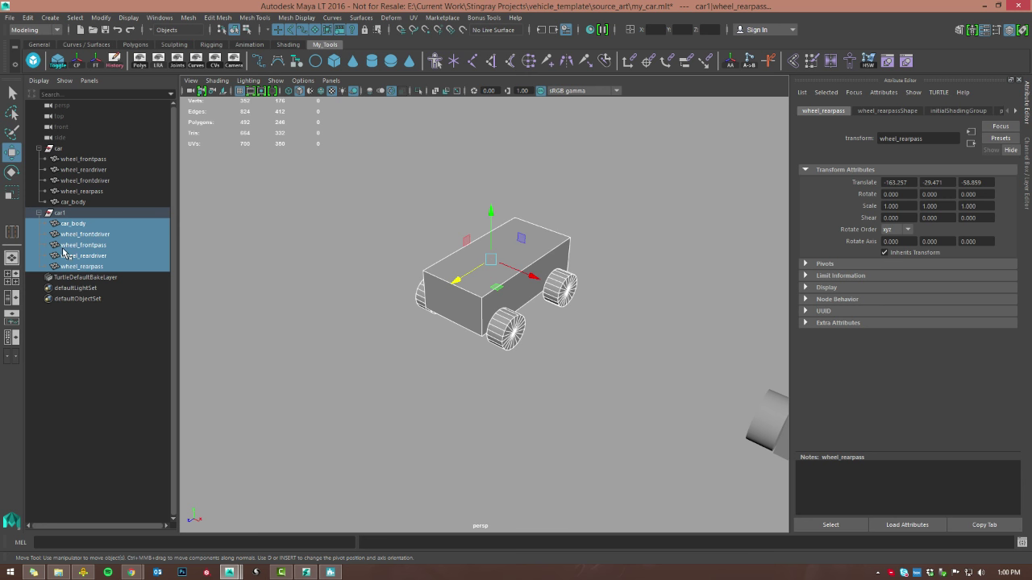
{"action": "left_click_drag", "start_coordinate": [63, 252], "coordinate": [76, 209]}
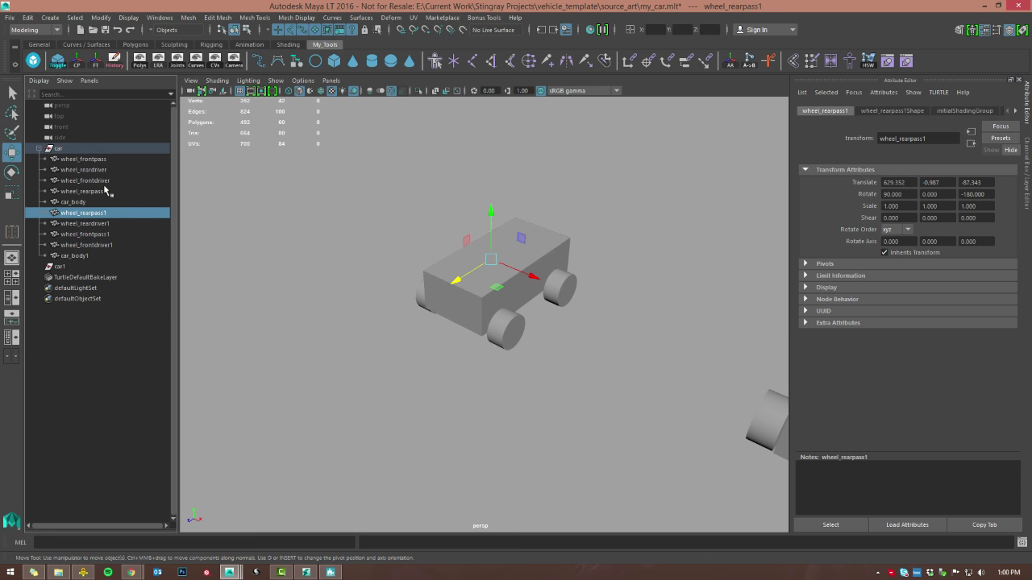
{"action": "left_click", "coordinate": [56, 267]}
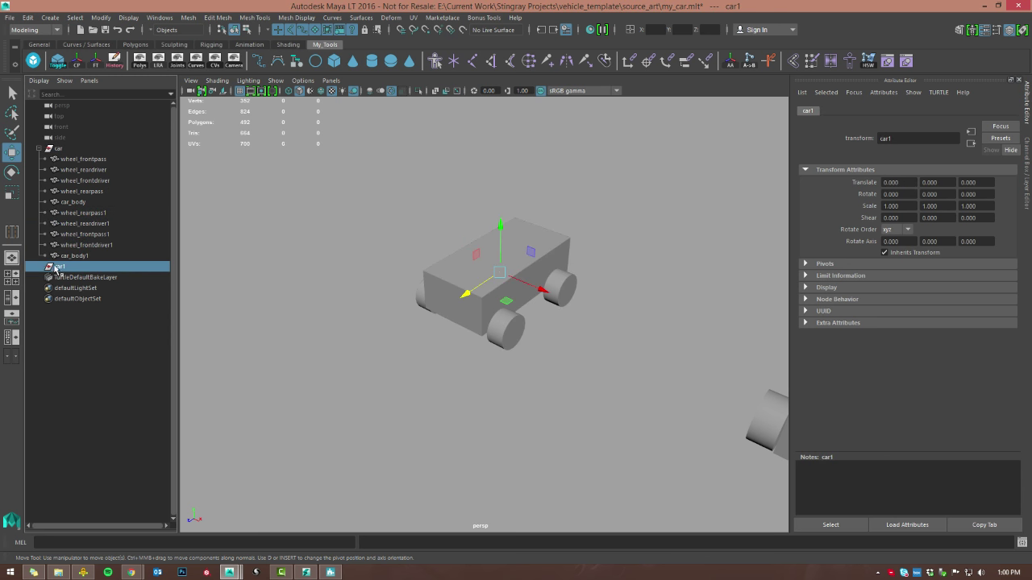
Check the original car_body's axis orientation, and rotate the empty car1 group to -90 degrees on X
{"action": "middle_click_drag", "start_coordinate": [507, 302], "coordinate": [371, 276], "text": "alt"}
{"action": "left_click", "coordinate": [713, 328]}
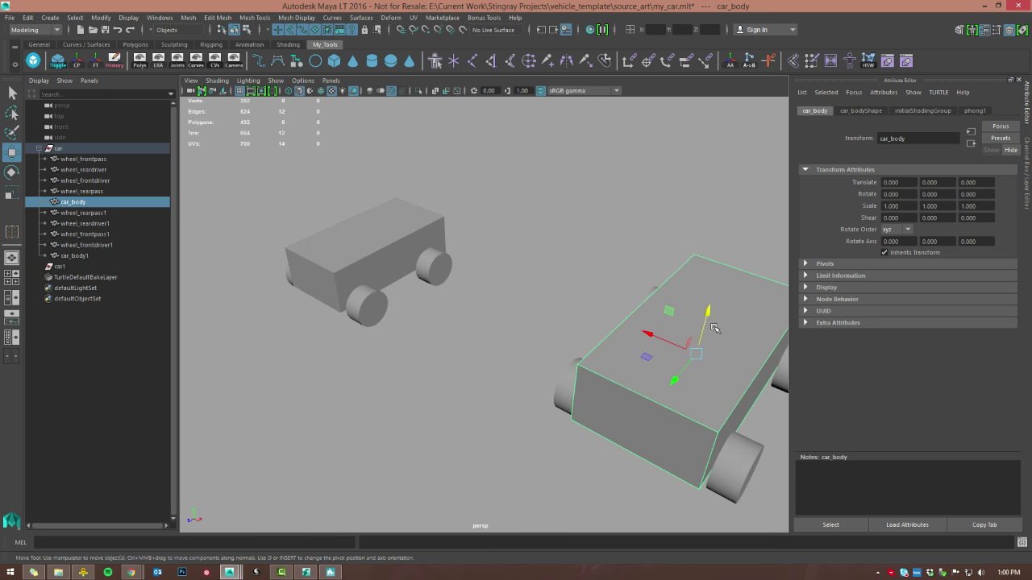
{"action": "left_click", "coordinate": [61, 267]}
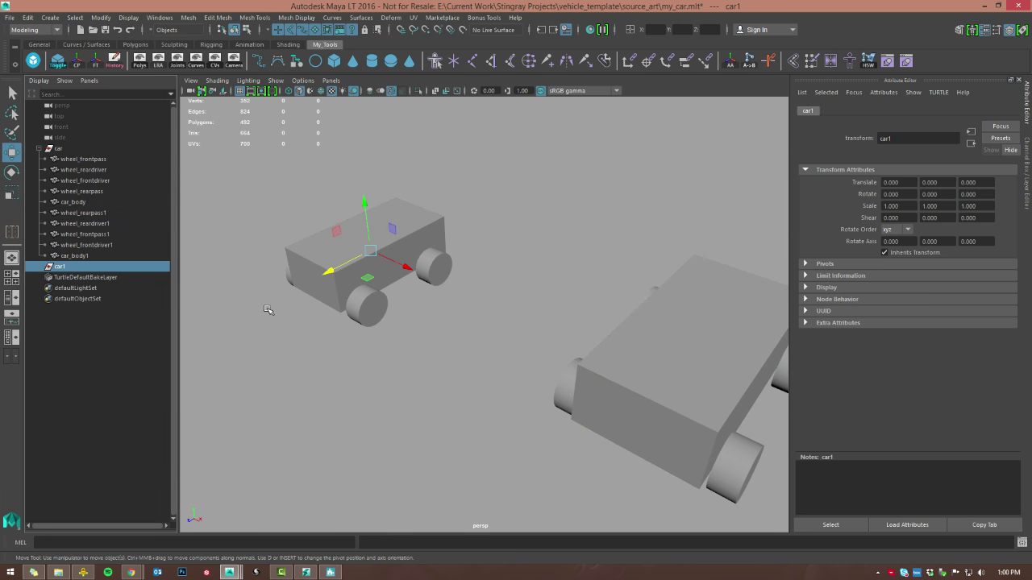
{"action": "middle_click_drag", "start_coordinate": [267, 308], "coordinate": [334, 298], "text": "alt"}
{"action": "key", "text": "e"}
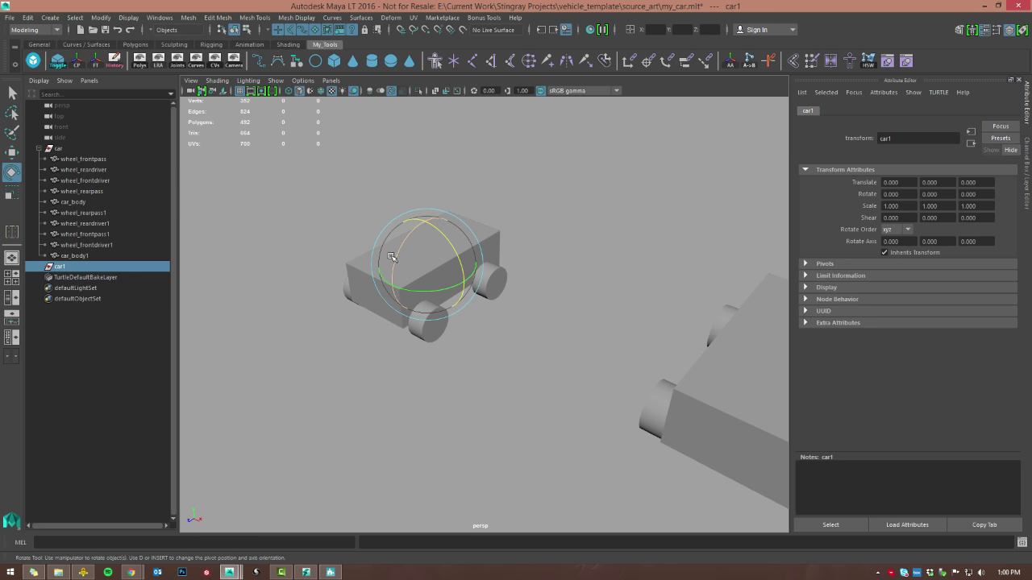
{"action": "left_click_drag", "start_coordinate": [397, 255], "coordinate": [470, 217]}
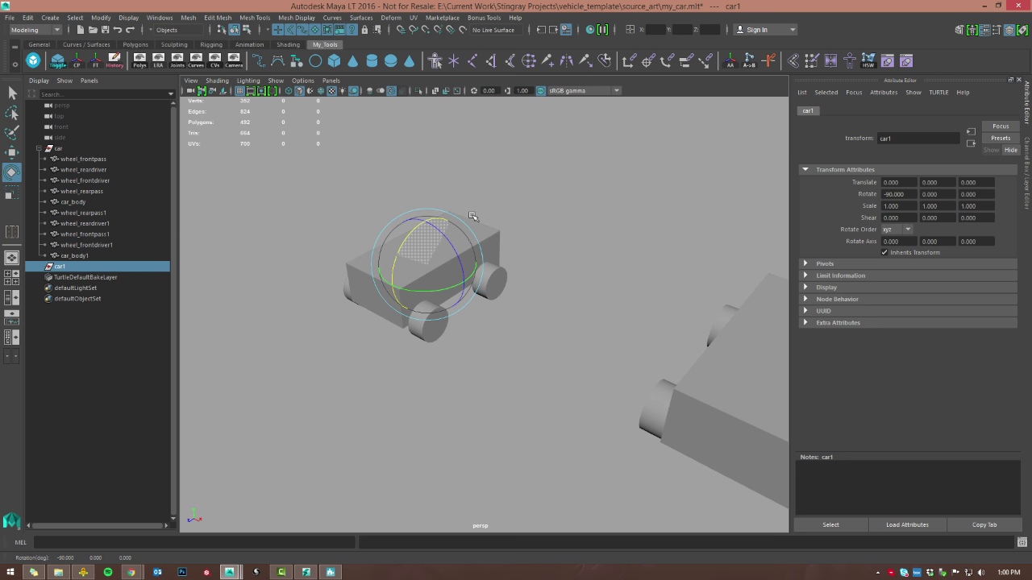
Rotate the car1 group to -180 degrees on Y and compare its axes with the original car_body
{"action": "key", "text": "w"}
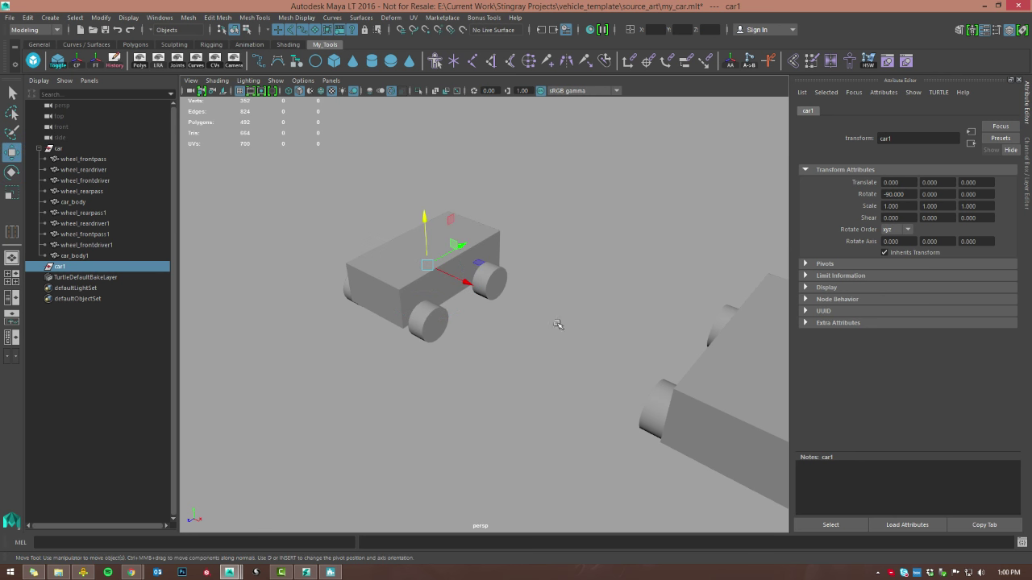
{"action": "left_click_drag", "start_coordinate": [541, 322], "coordinate": [482, 308], "text": "alt"}
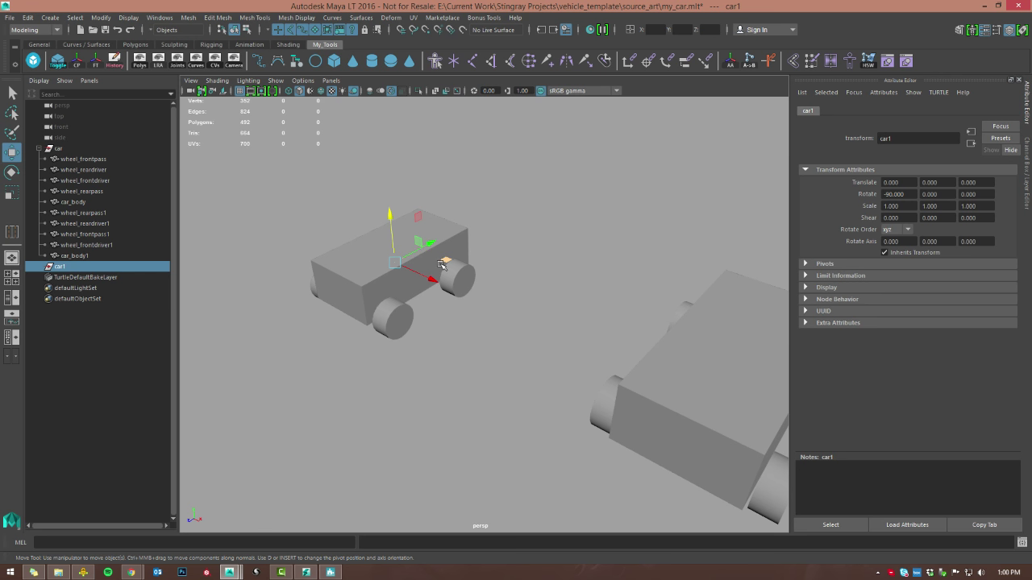
{"action": "key", "text": "e"}
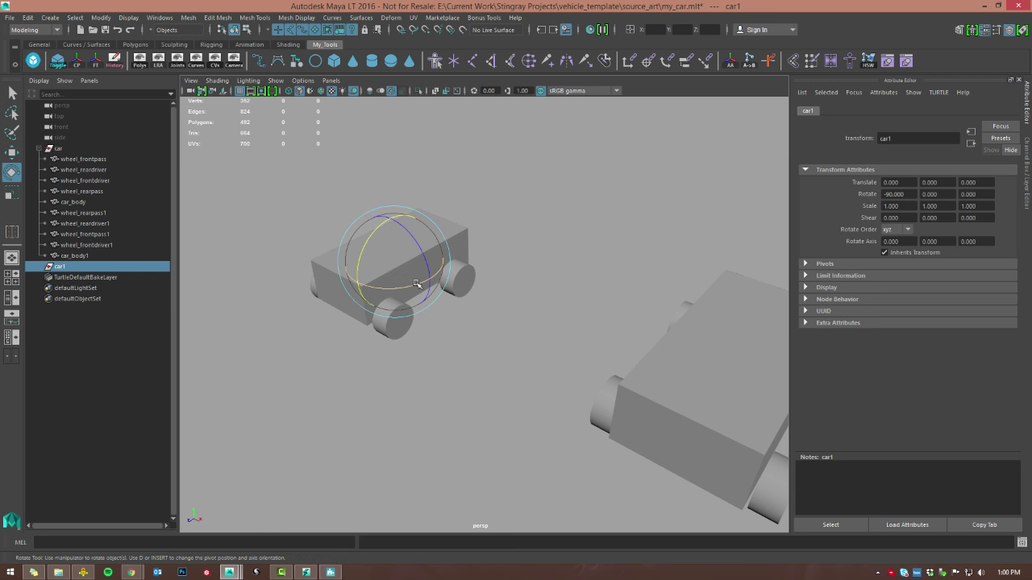
{"action": "left_click_drag", "start_coordinate": [416, 284], "coordinate": [278, 276]}
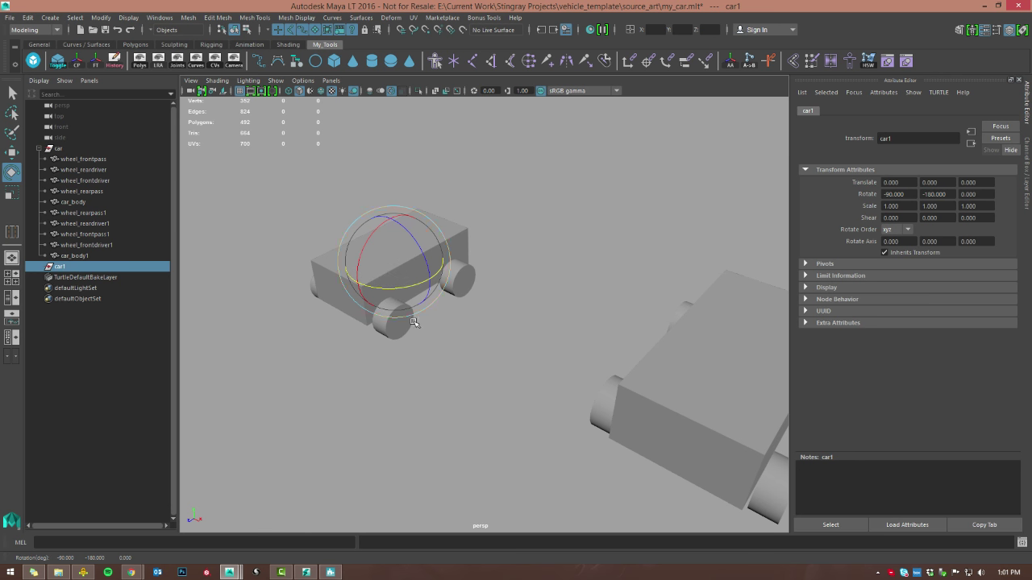
{"action": "key", "text": "w"}
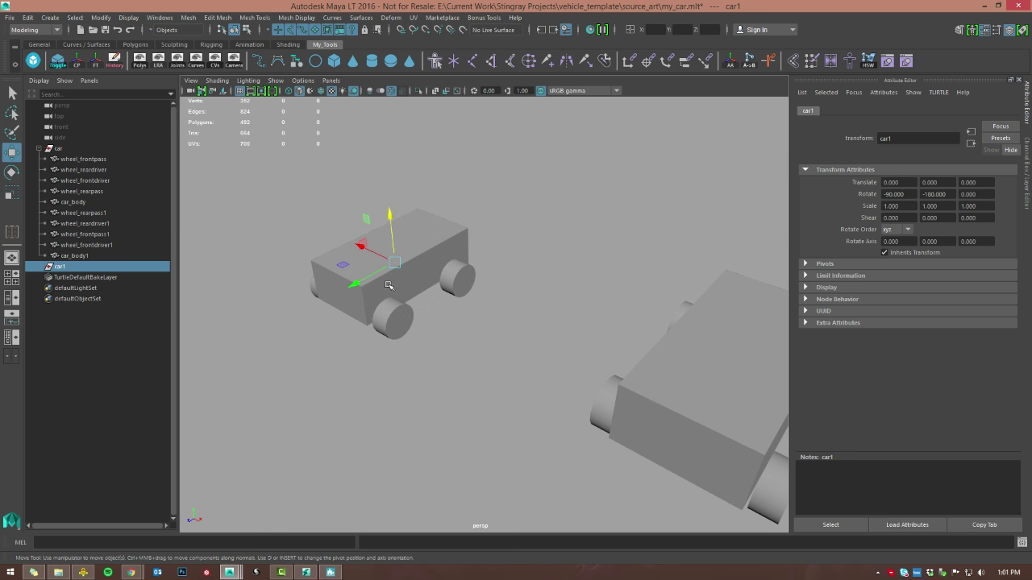
{"action": "left_click", "coordinate": [676, 370]}
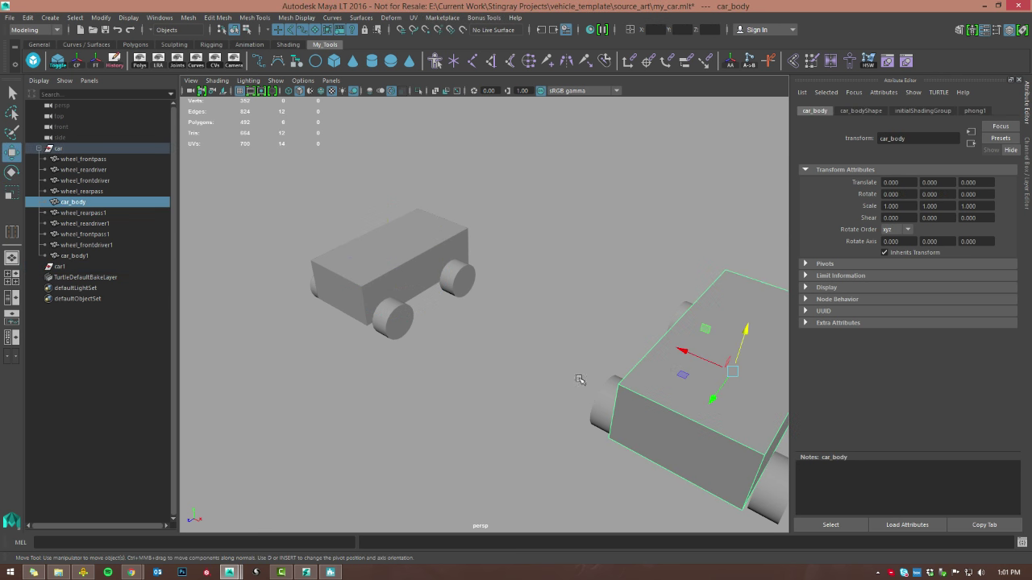
{"action": "left_click", "coordinate": [59, 266]}
Move the new car's body and four wheels out of the original car group back into the rotated car1 group
{"action": "key", "text": "f"}
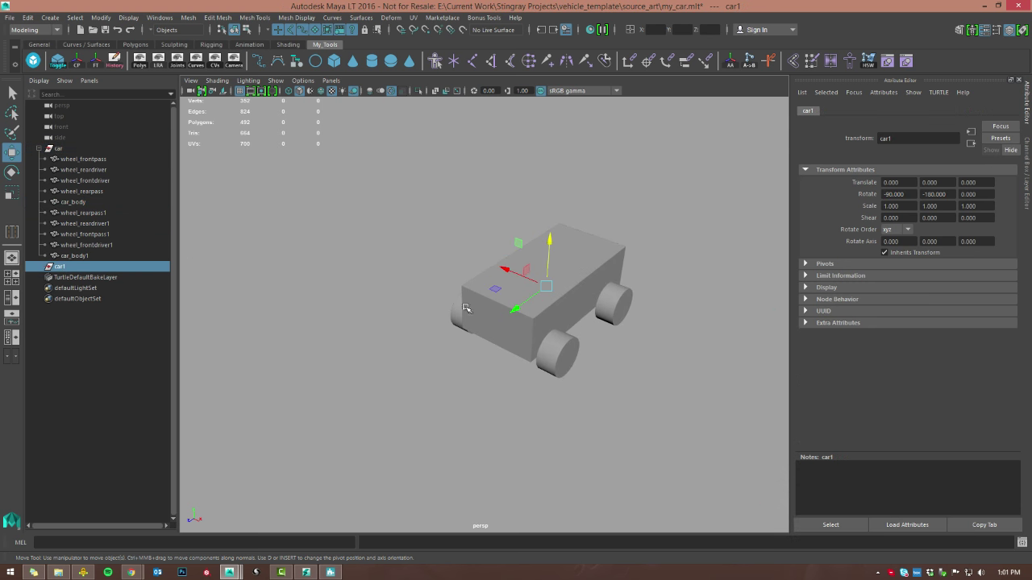
{"action": "left_click", "coordinate": [572, 301]}
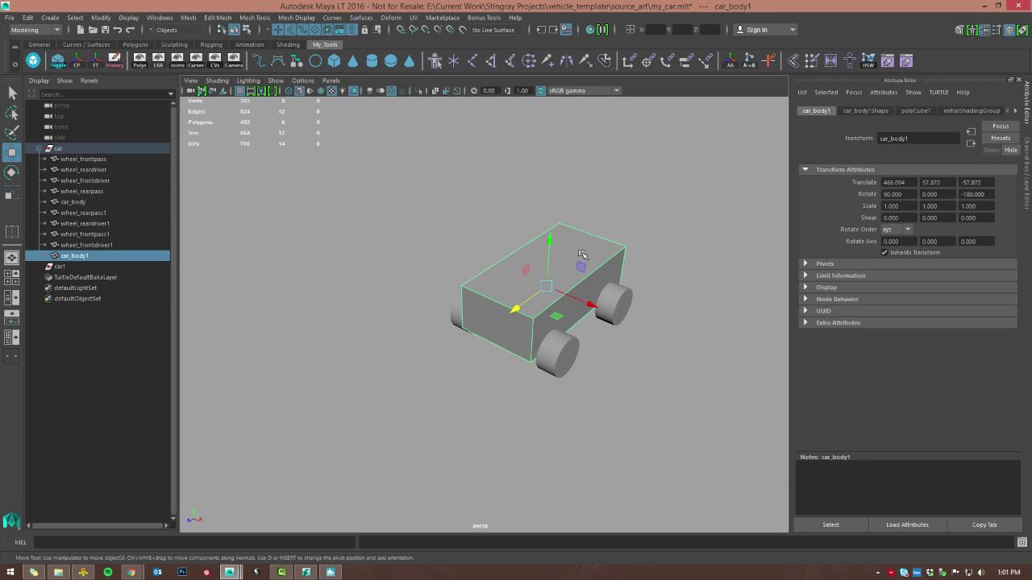
{"action": "left_click", "coordinate": [614, 305], "text": "shift"}
{"action": "left_click", "coordinate": [556, 355], "text": "shift"}
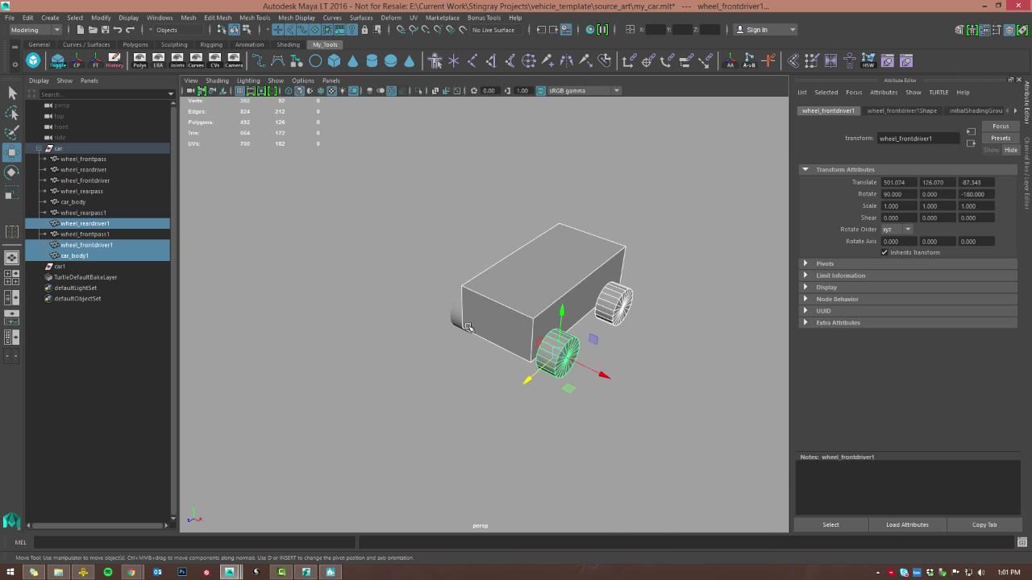
{"action": "left_click", "coordinate": [448, 313], "text": "shift"}
{"action": "left_click_drag", "start_coordinate": [448, 313], "coordinate": [414, 253], "text": "alt"}
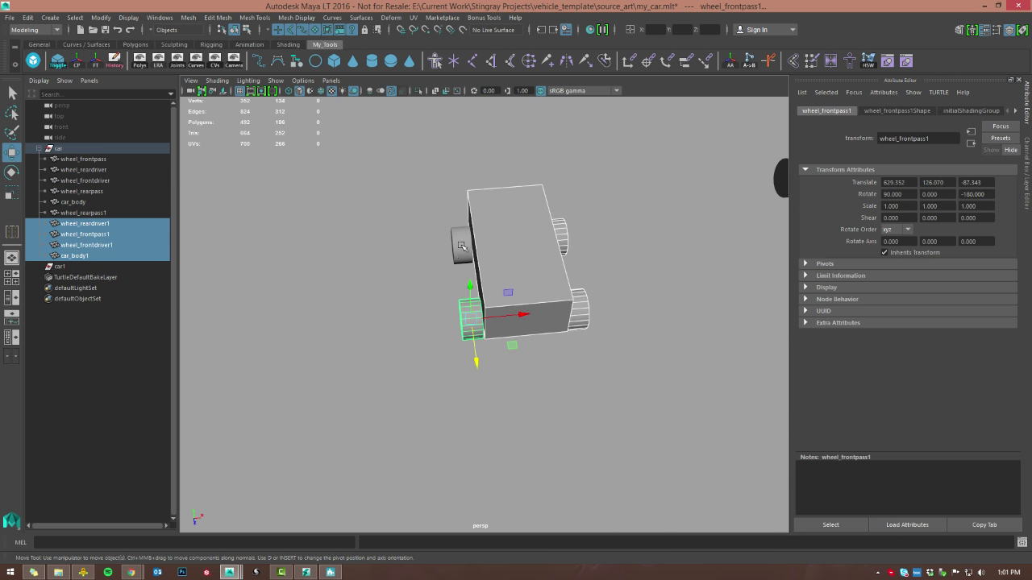
{"action": "left_click", "coordinate": [447, 234], "text": "shift"}
{"action": "left_click_drag", "start_coordinate": [686, 286], "coordinate": [192, 221], "text": "alt"}
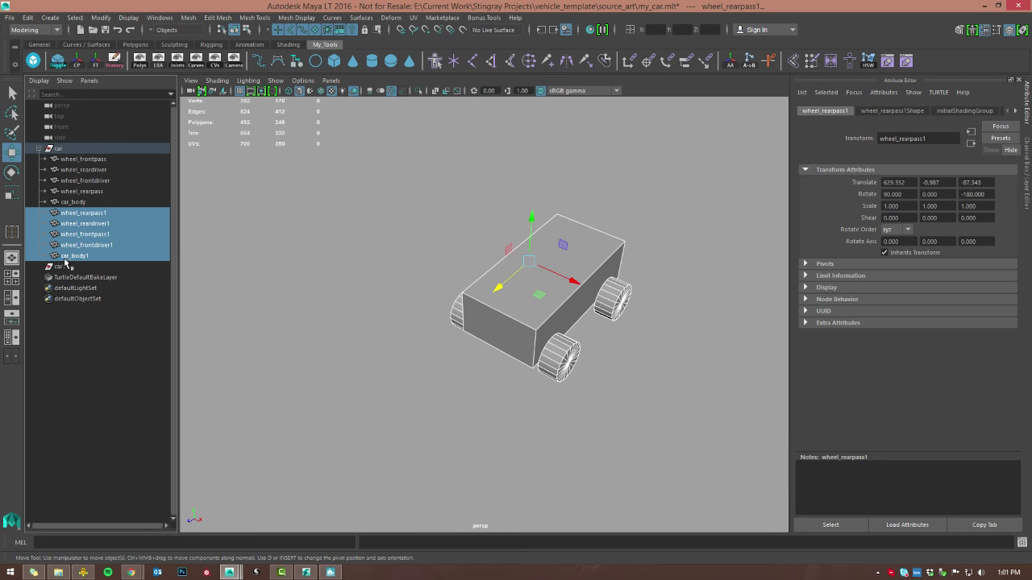
{"action": "key", "text": "super"}
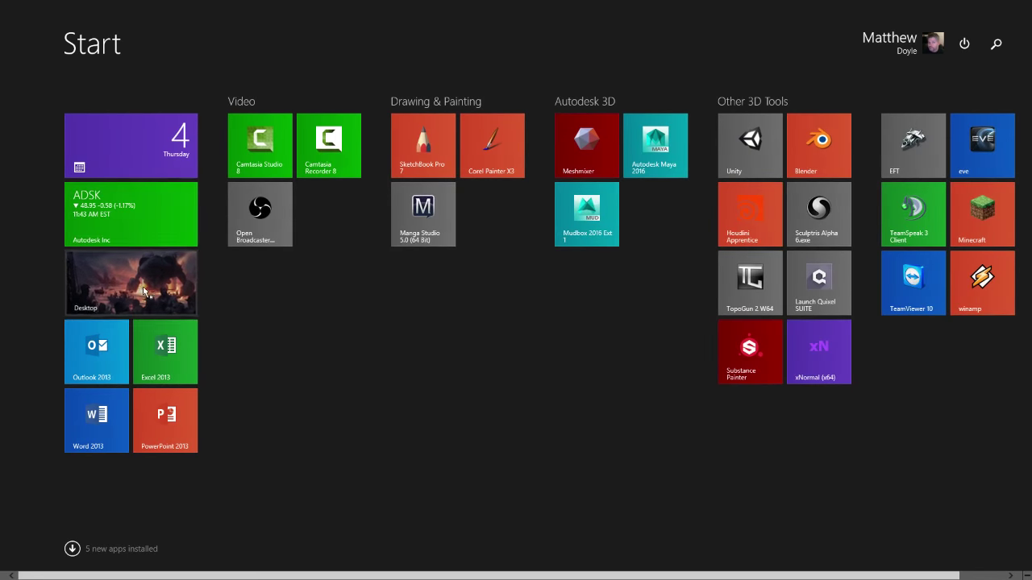
{"action": "left_click", "coordinate": [126, 276]}
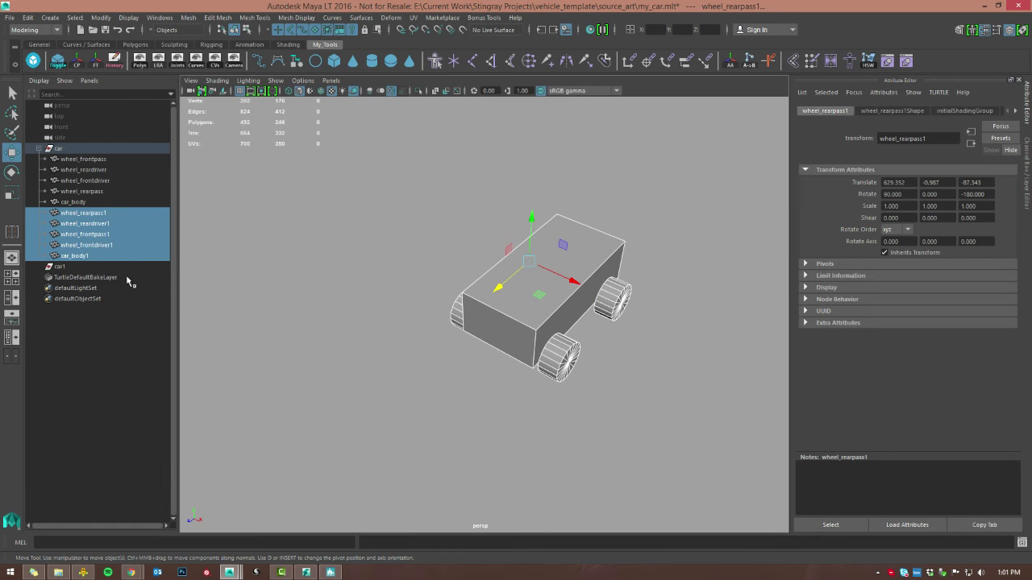
{"action": "middle_click_drag", "start_coordinate": [126, 275], "coordinate": [57, 268]}
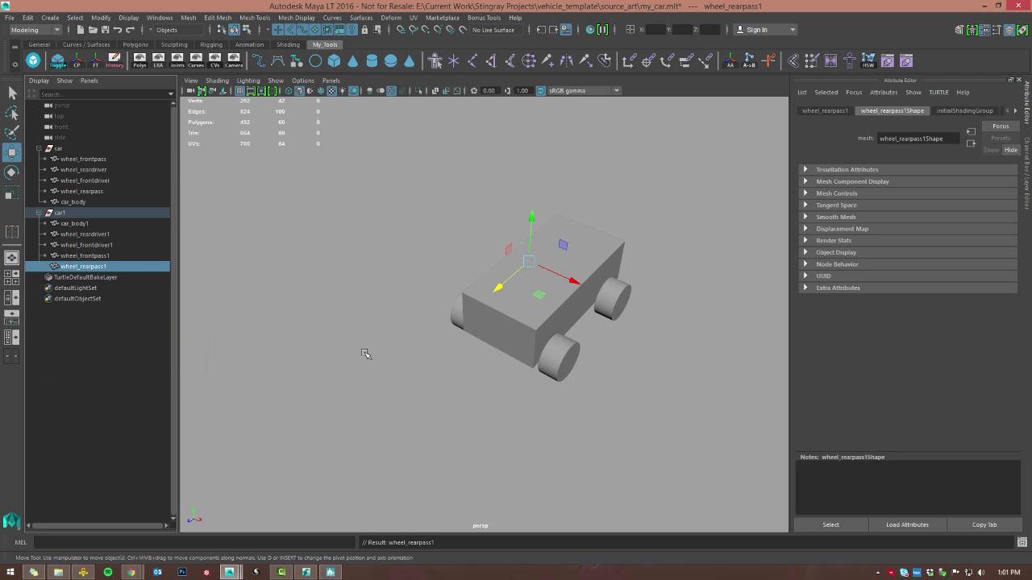
Compare the axis orientation of the car1 group with that of car_body1 inside it
{"action": "left_click_drag", "start_coordinate": [367, 354], "coordinate": [341, 293], "text": "alt"}
{"action": "right_click_drag", "start_coordinate": [341, 292], "coordinate": [348, 311], "text": "alt"}
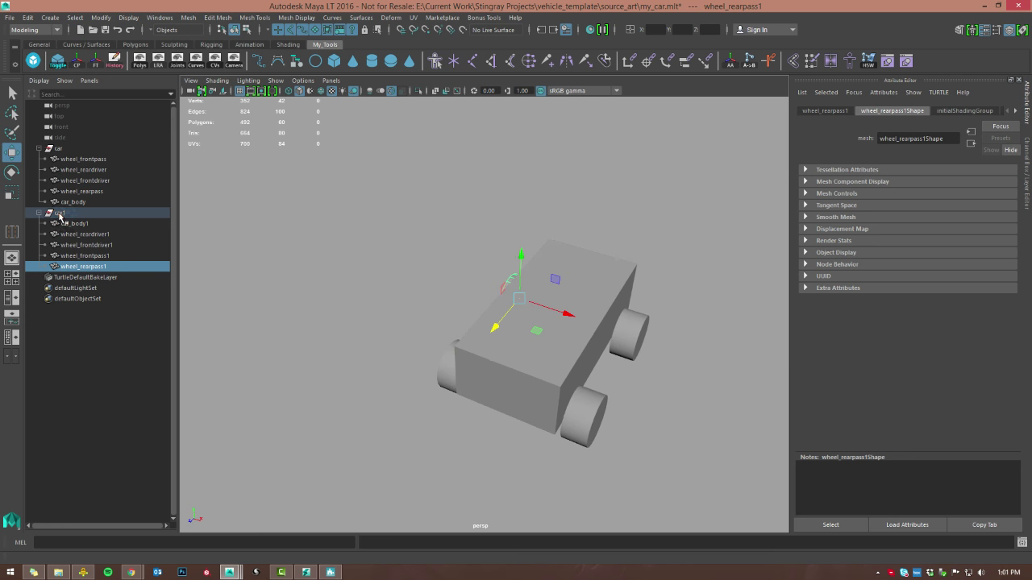
{"action": "key", "text": "Up"}
{"action": "right_click_drag", "start_coordinate": [334, 288], "coordinate": [393, 314], "text": "alt"}
{"action": "left_click_drag", "start_coordinate": [393, 314], "coordinate": [354, 281], "text": "alt"}
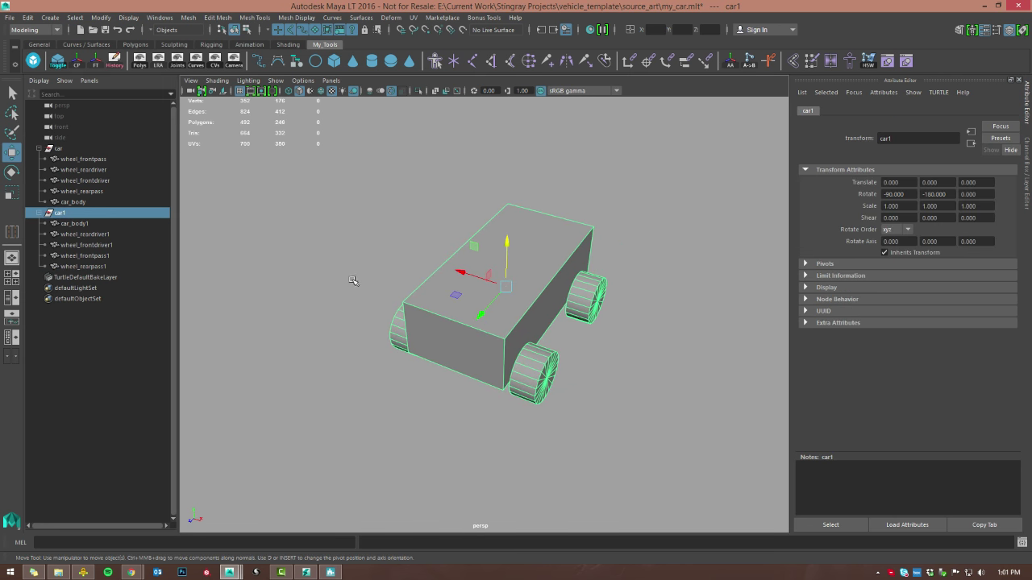
{"action": "left_click", "coordinate": [73, 224]}
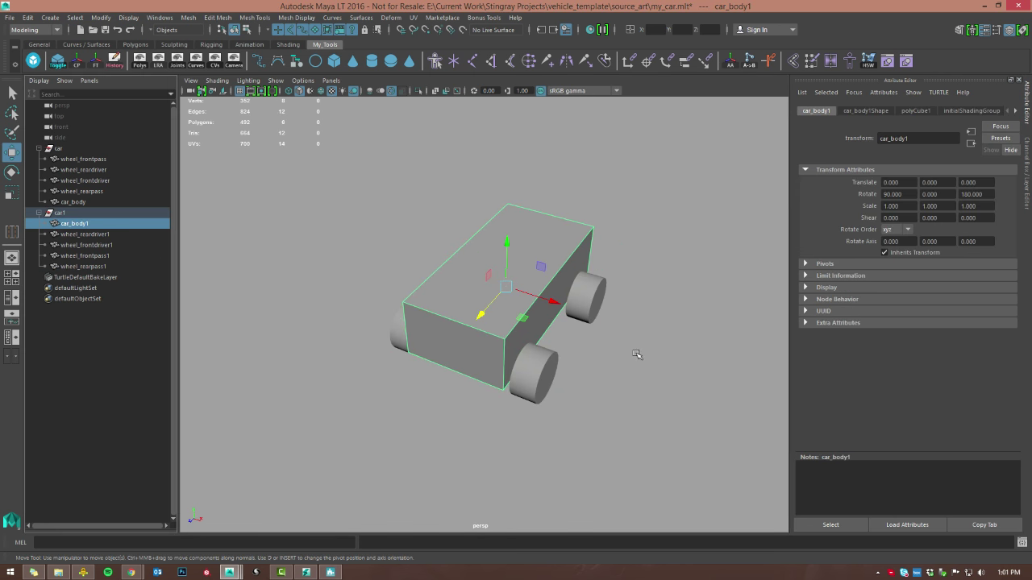
{"action": "left_click", "coordinate": [637, 289]}
{"action": "left_click", "coordinate": [512, 277]}
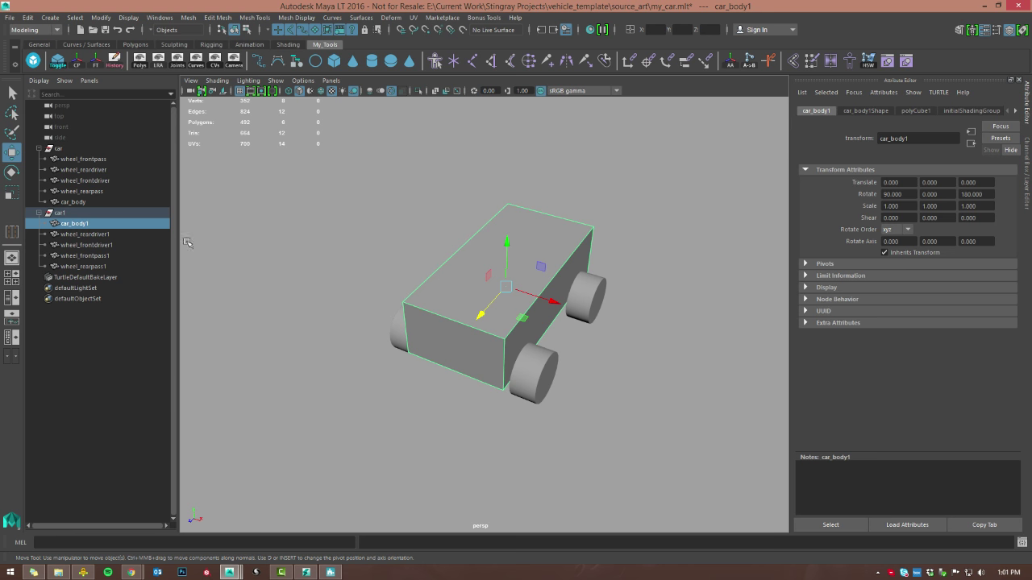
{"action": "left_click", "coordinate": [66, 213]}
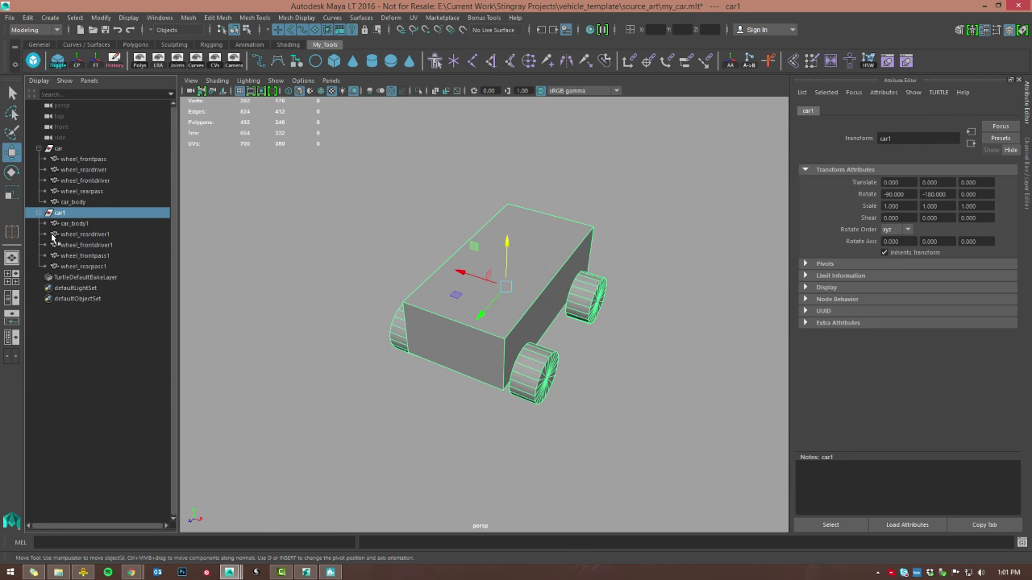
Freeze the transformations of car_body1 and the four wheels in the car1 group, and check the parts' axes
{"action": "left_click", "coordinate": [73, 223]}
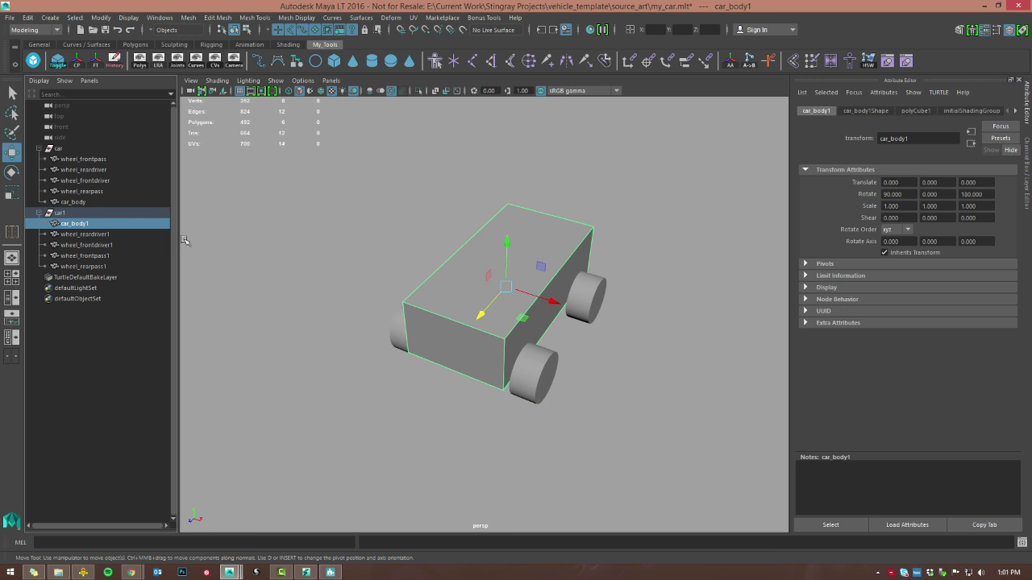
{"action": "left_click", "coordinate": [71, 270], "text": "shift"}
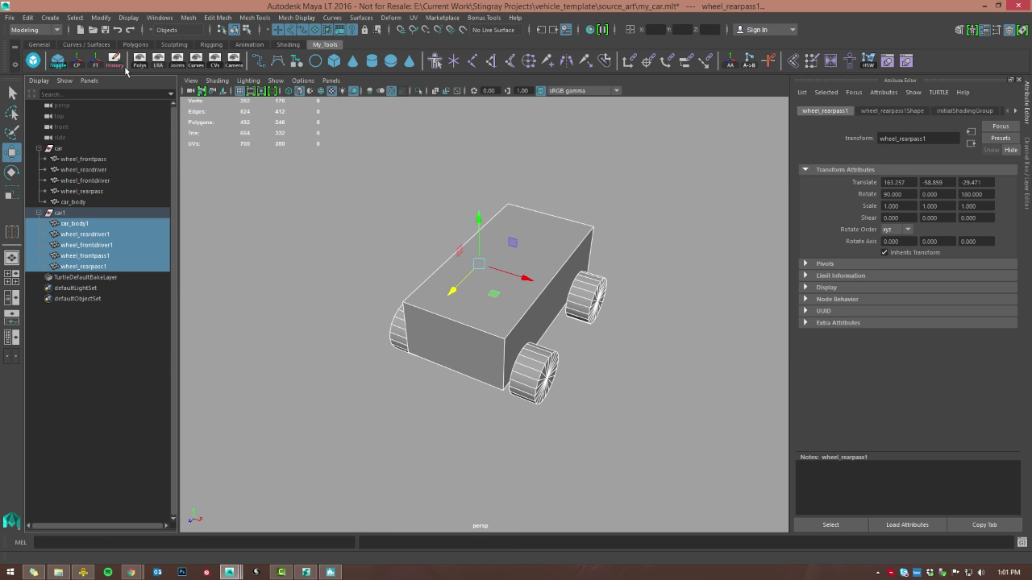
{"action": "left_click", "coordinate": [98, 18]}
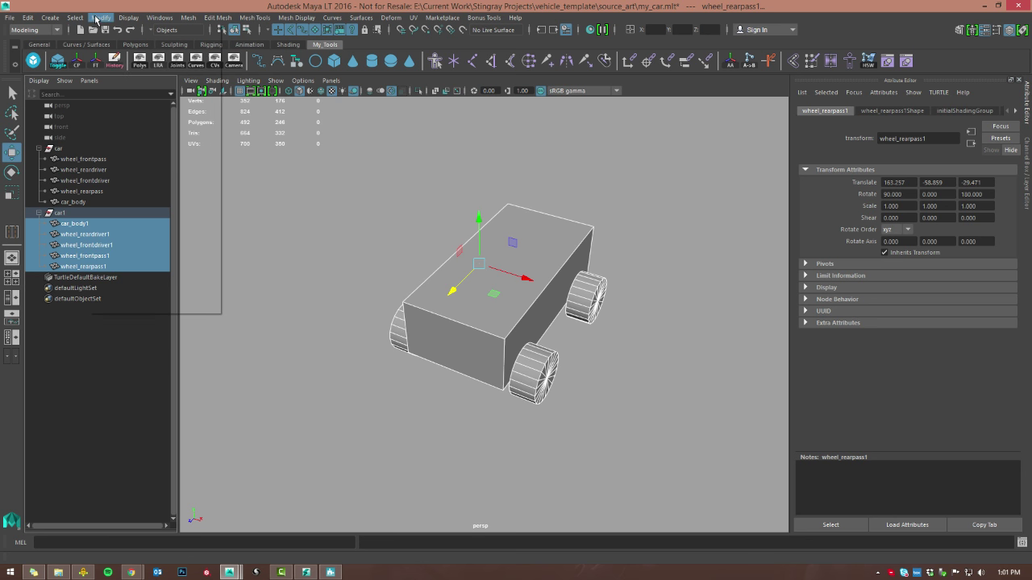
{"action": "left_click", "coordinate": [129, 64]}
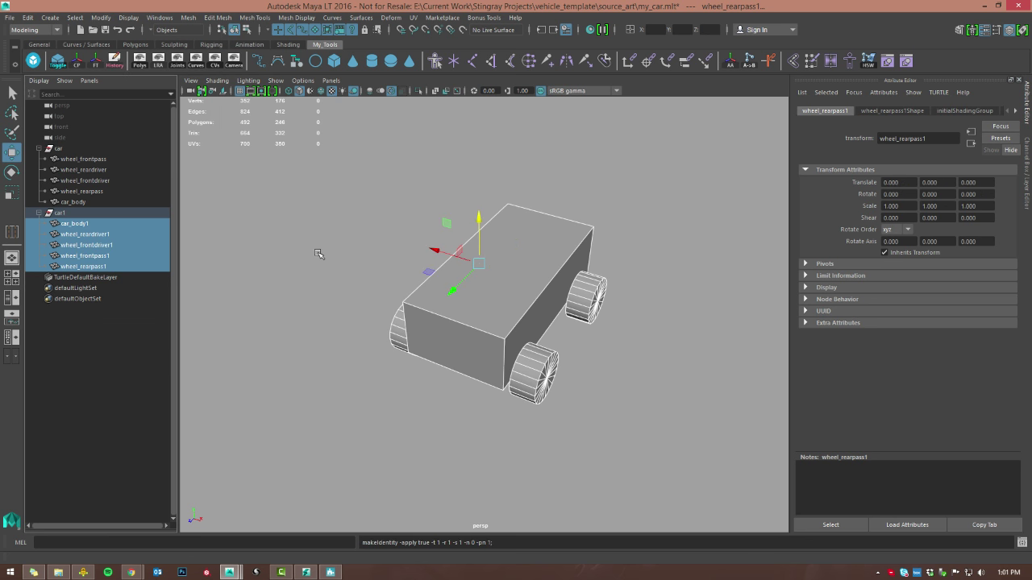
{"action": "left_click", "coordinate": [75, 224]}
{"action": "left_click", "coordinate": [77, 234]}
{"action": "left_click", "coordinate": [76, 244]}
{"action": "left_click", "coordinate": [73, 255]}
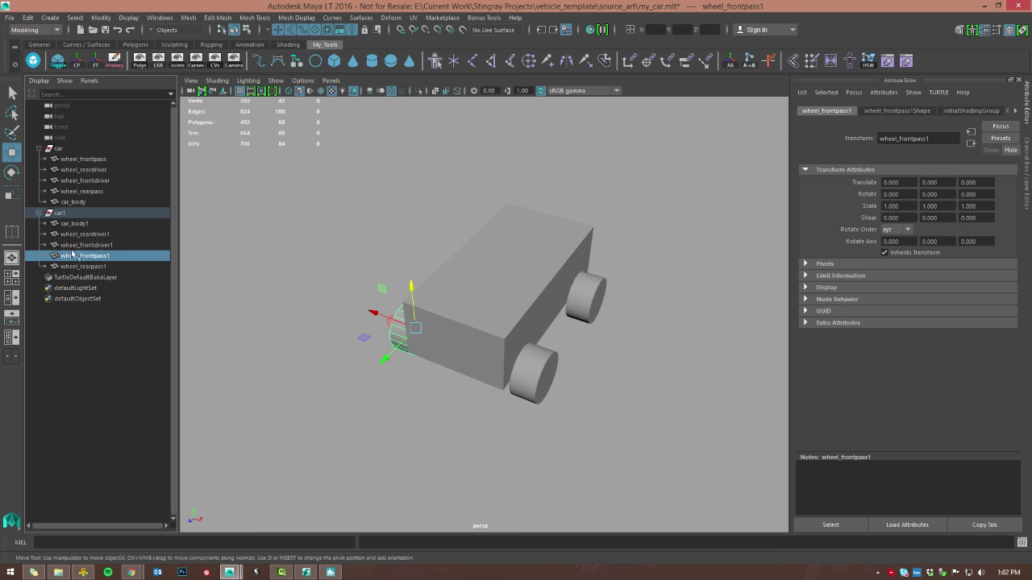
Raise the car1 group about 55 units in the side view so its wheels sit on the ground line
{"action": "left_click", "coordinate": [53, 213]}
{"action": "key", "text": "f"}
{"action": "scroll", "coordinate": [548, 376], "scroll_direction": "down", "scroll_amount": 3}
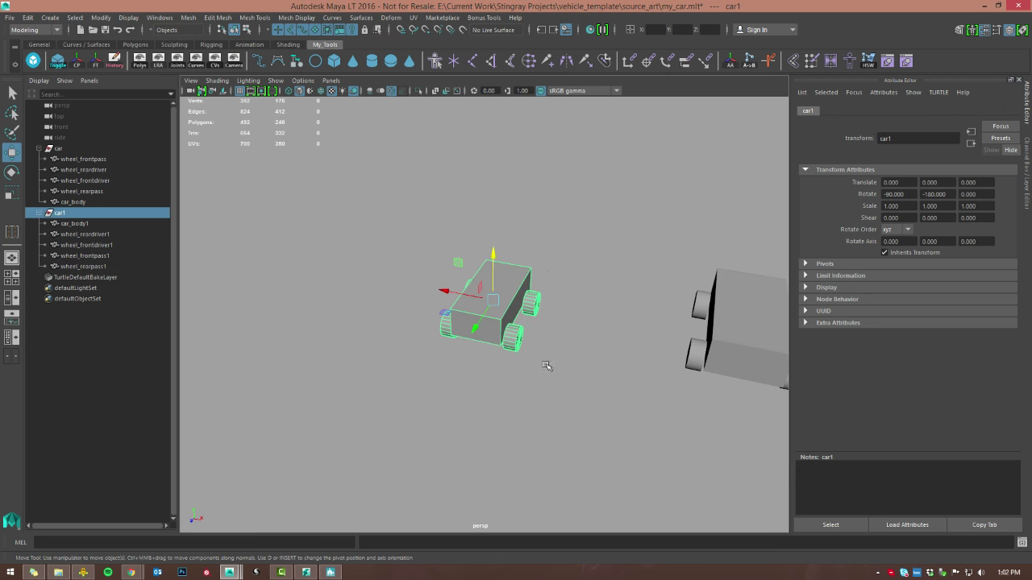
{"action": "middle_click_drag", "start_coordinate": [547, 366], "coordinate": [487, 368], "text": "alt"}
{"action": "left_click_drag", "start_coordinate": [487, 368], "coordinate": [493, 314], "text": "alt"}
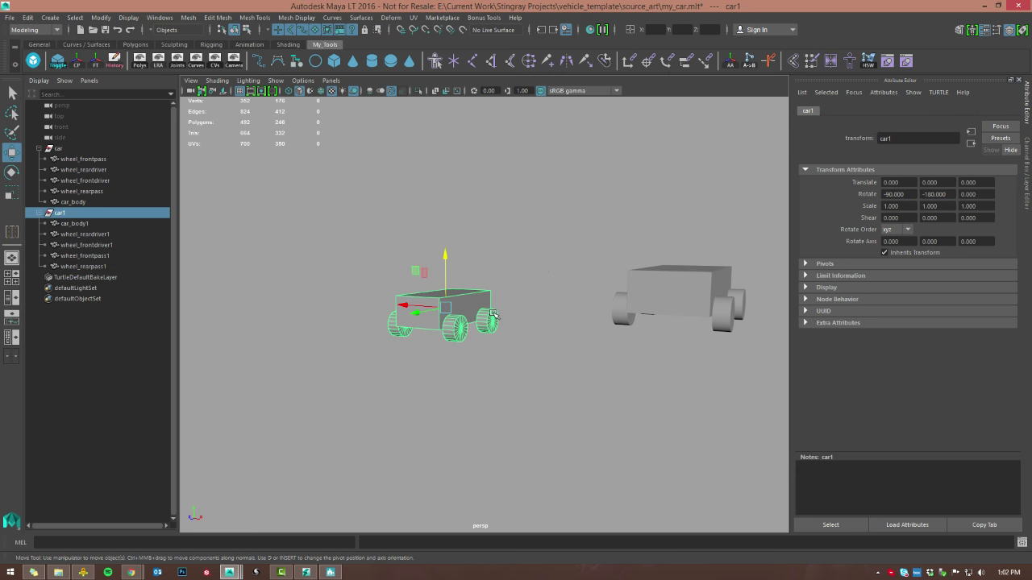
{"action": "key", "text": "space"}
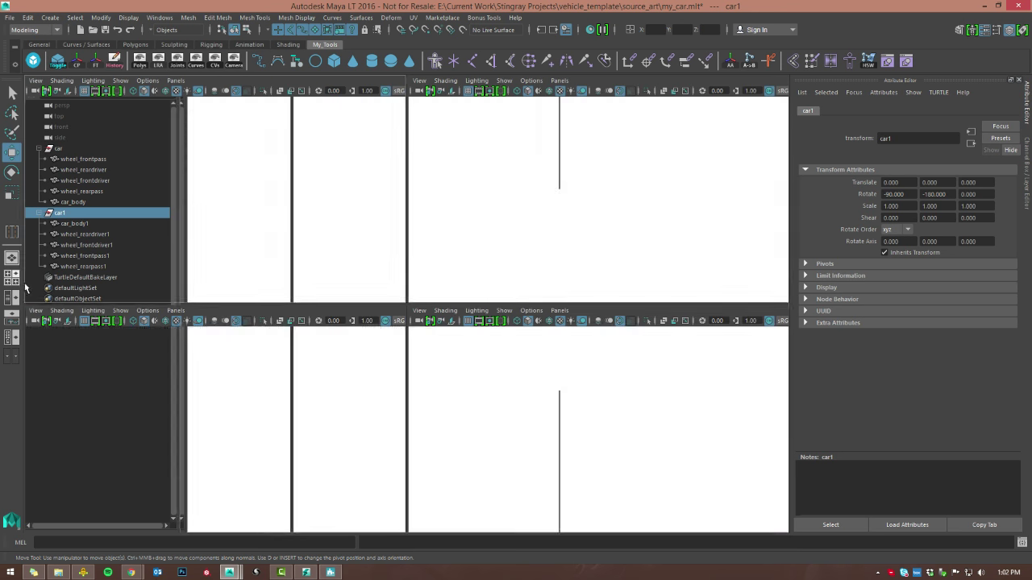
{"action": "key", "text": "space"}
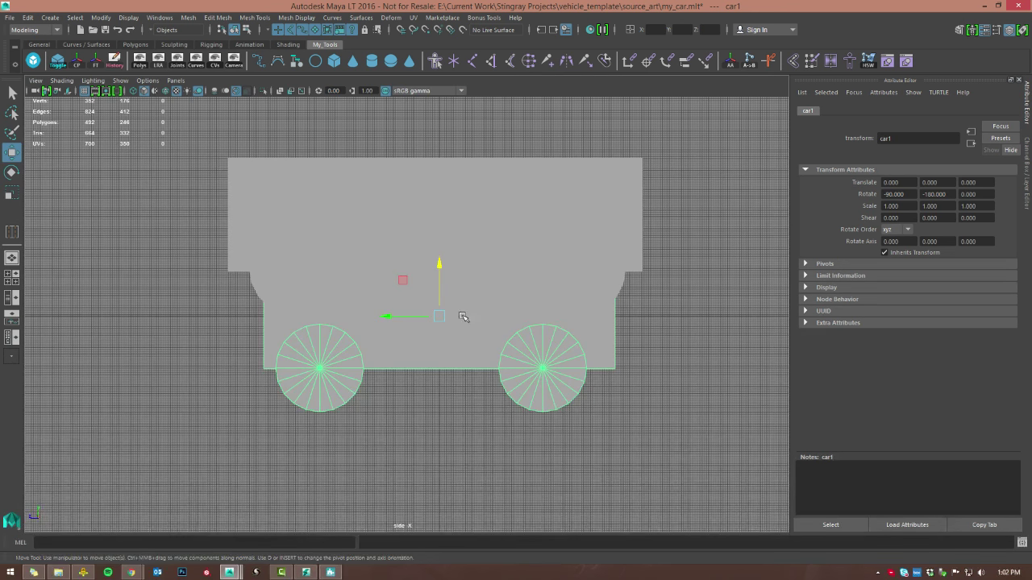
{"action": "left_click_drag", "start_coordinate": [438, 263], "coordinate": [416, 167]}
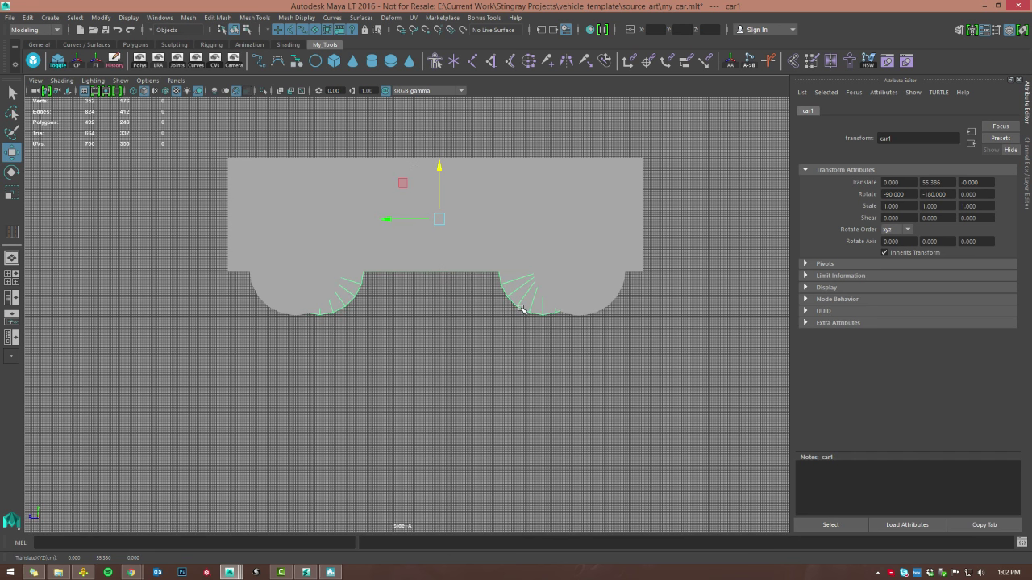
{"action": "scroll", "coordinate": [441, 344], "scroll_direction": "up", "scroll_amount": 2}
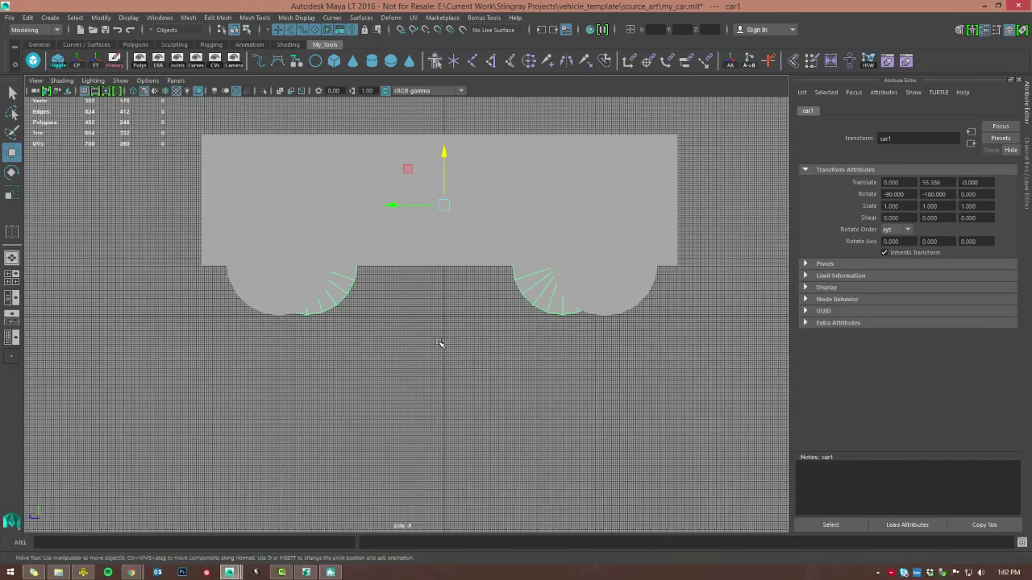
{"action": "middle_click_drag", "start_coordinate": [438, 341], "coordinate": [462, 375], "text": "alt"}
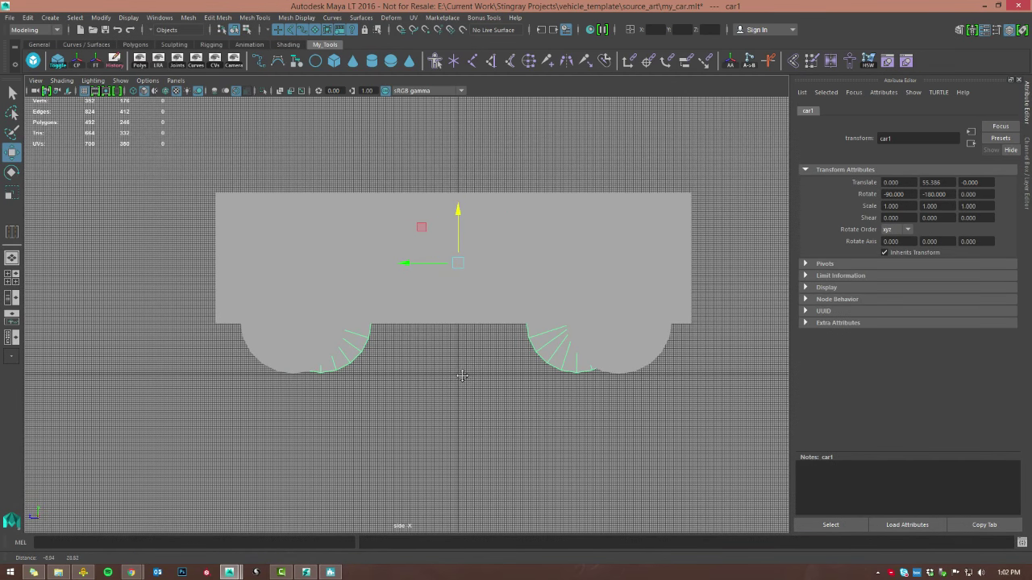
Compare the transform values of the car1 group with those of its body and wheels in the perspective view
{"action": "key", "text": "space"}
{"action": "key", "text": "space"}
{"action": "left_click_drag", "start_coordinate": [546, 191], "coordinate": [537, 230], "text": "alt"}
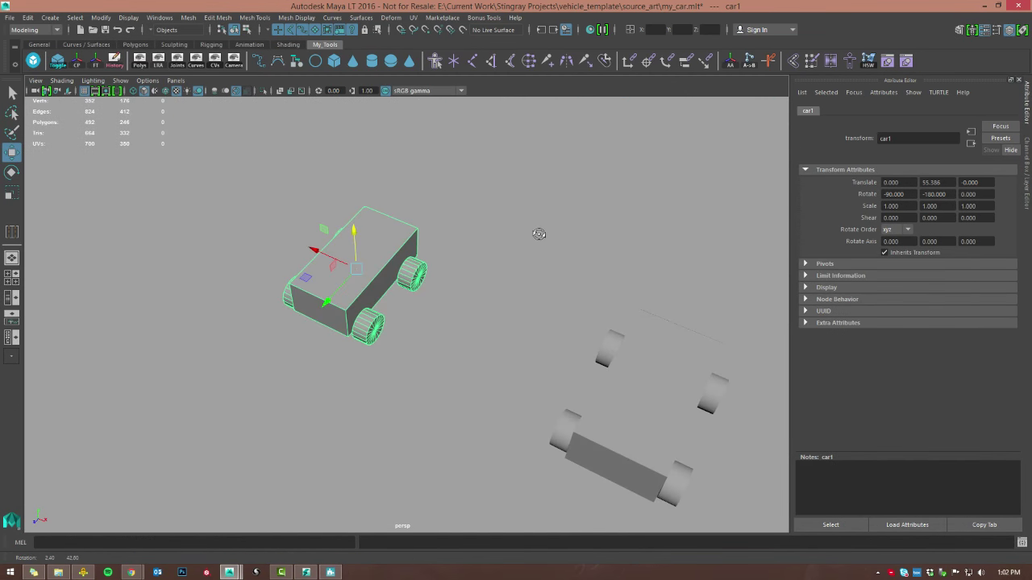
{"action": "left_click", "coordinate": [14, 300]}
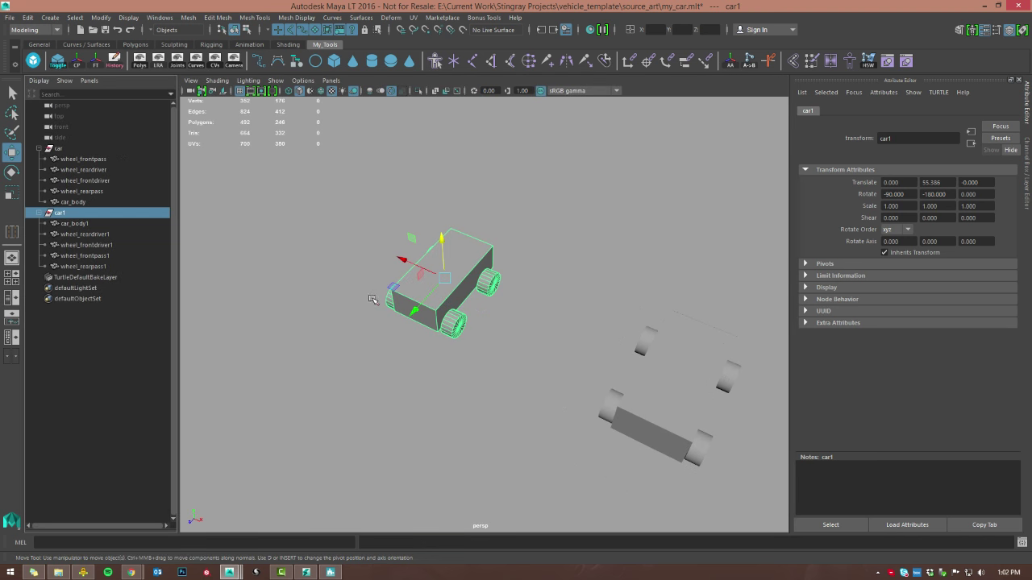
{"action": "left_click", "coordinate": [86, 233]}
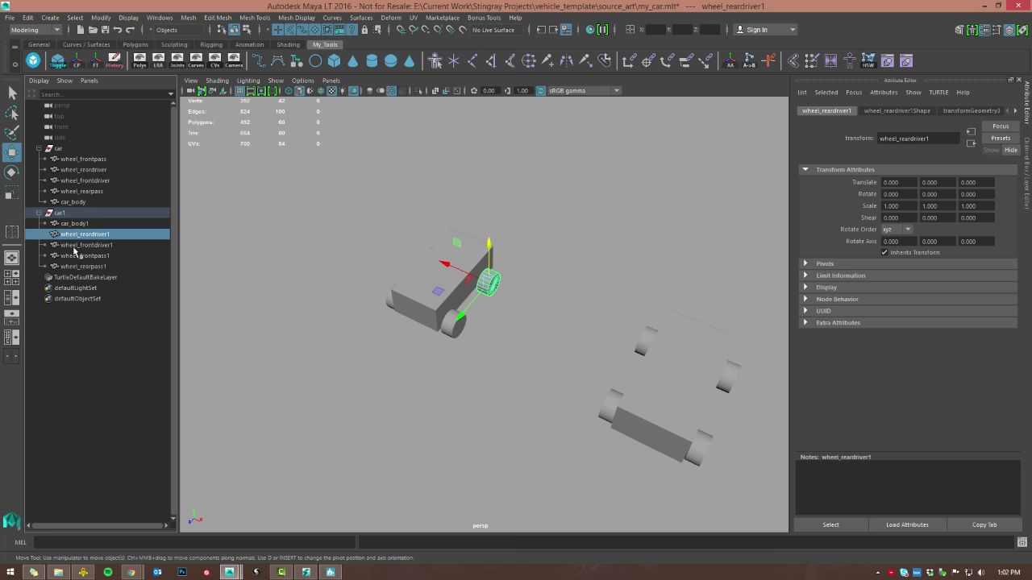
{"action": "left_click", "coordinate": [77, 245]}
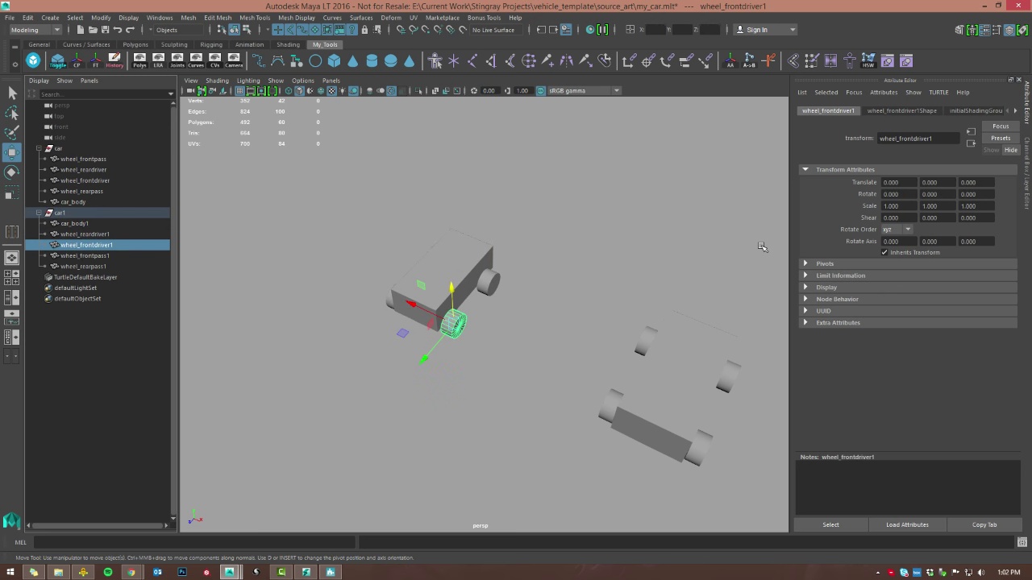
{"action": "key", "text": "Up"}
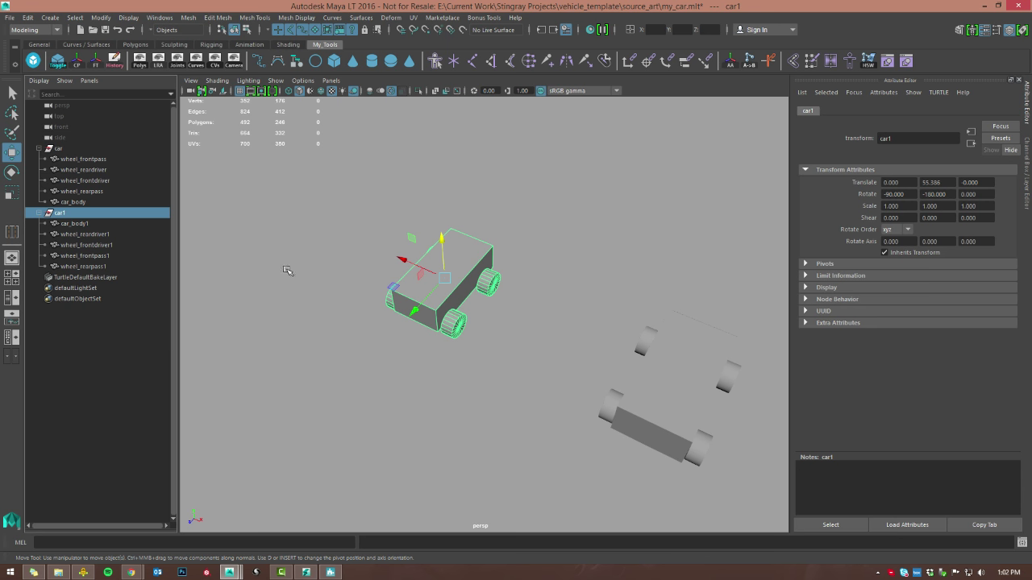
{"action": "key", "text": "Down"}
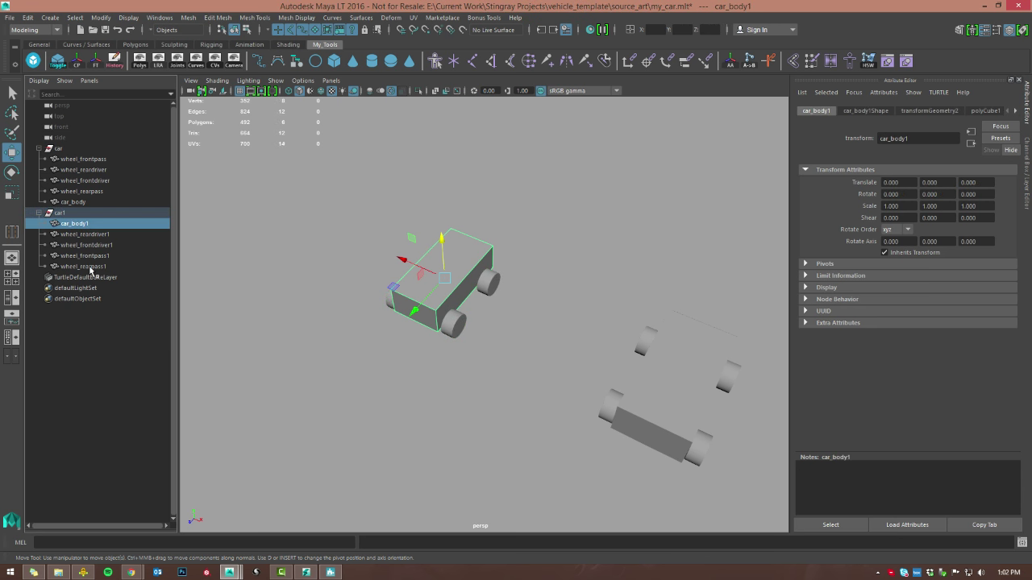
{"action": "left_click", "coordinate": [90, 267], "text": "shift"}
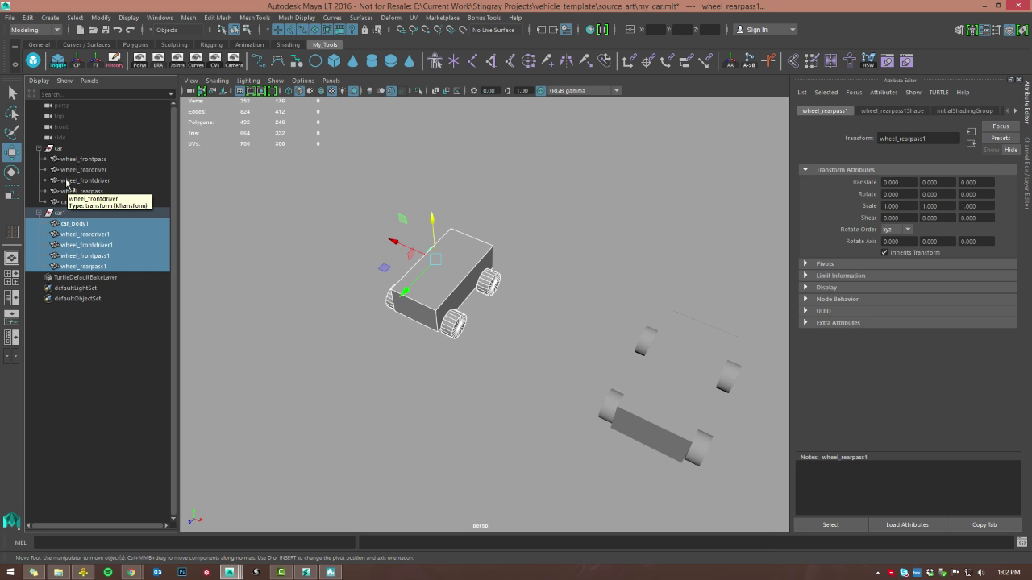
{"action": "left_click", "coordinate": [55, 214]}
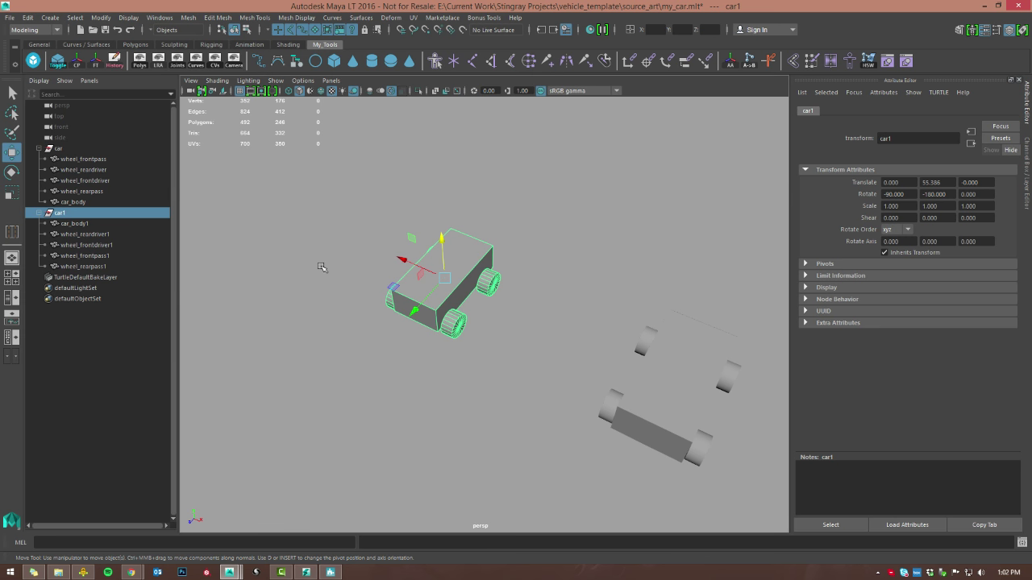
Delete the car1 group together with its body and four wheels
{"action": "key", "text": "f"}
{"action": "left_click_drag", "start_coordinate": [323, 311], "coordinate": [336, 290], "text": "alt"}
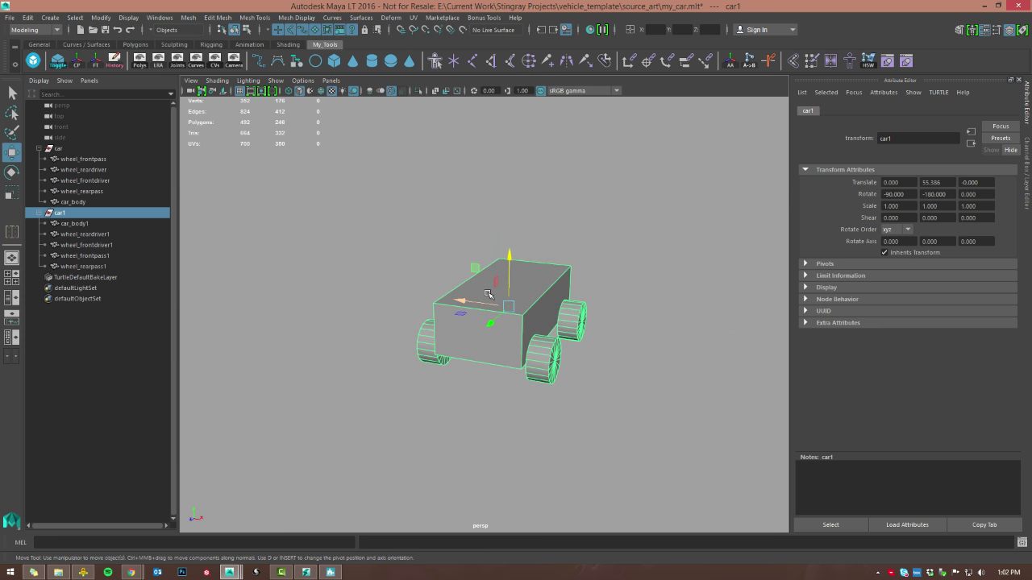
{"action": "left_click_drag", "start_coordinate": [488, 294], "coordinate": [498, 292], "text": "alt"}
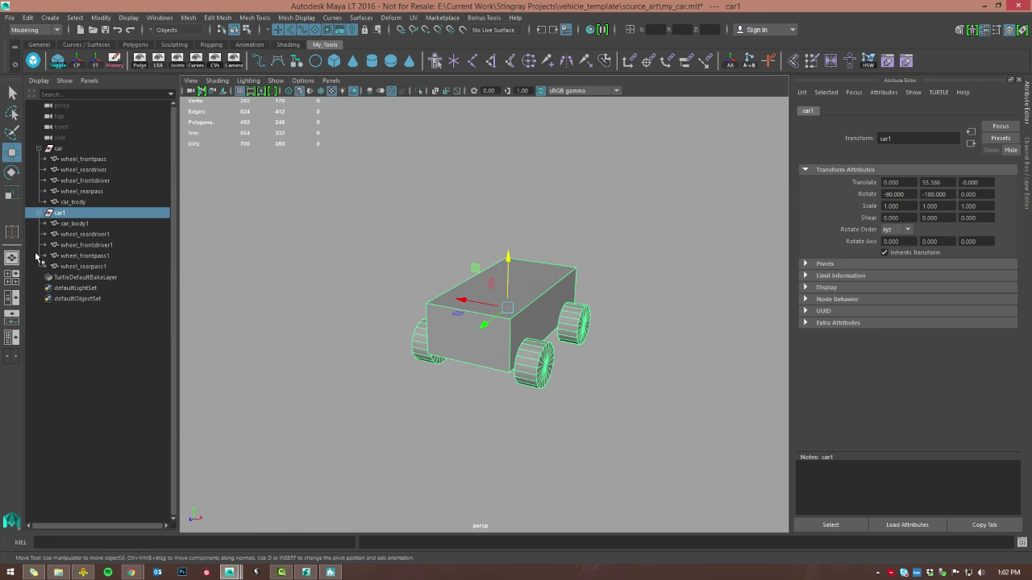
{"action": "left_click", "coordinate": [71, 267], "text": "shift"}
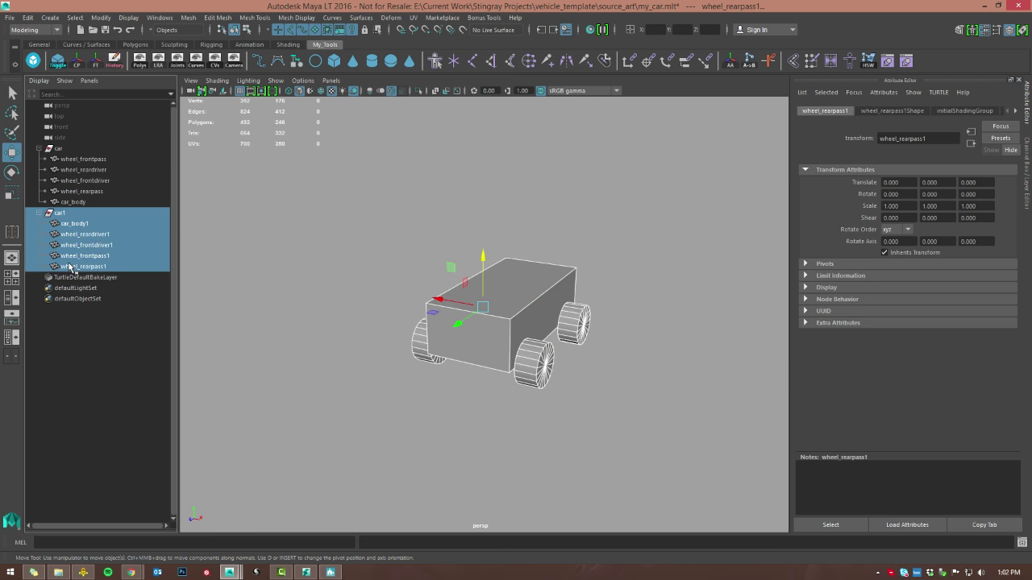
{"action": "key", "text": "Delete"}
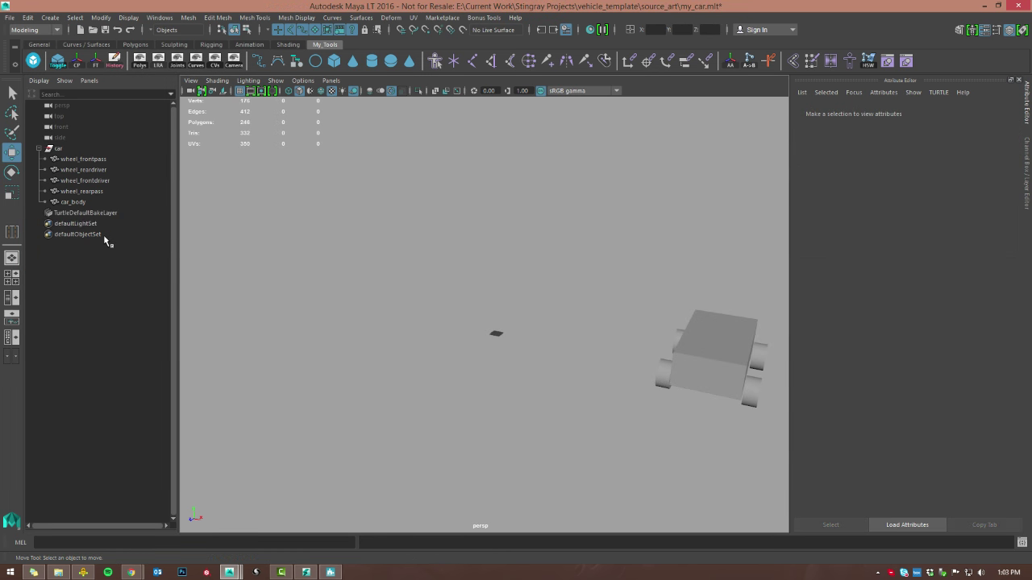
Set the remaining car group's X translation to 0
{"action": "left_click", "coordinate": [58, 149]}
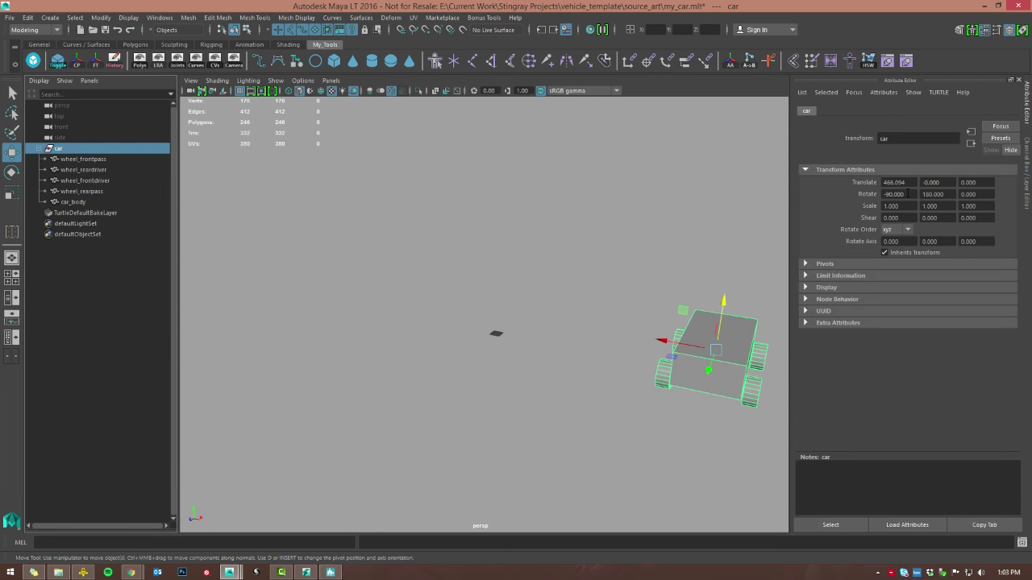
{"action": "type", "text": "0"}
{"action": "key", "text": "Tab"}
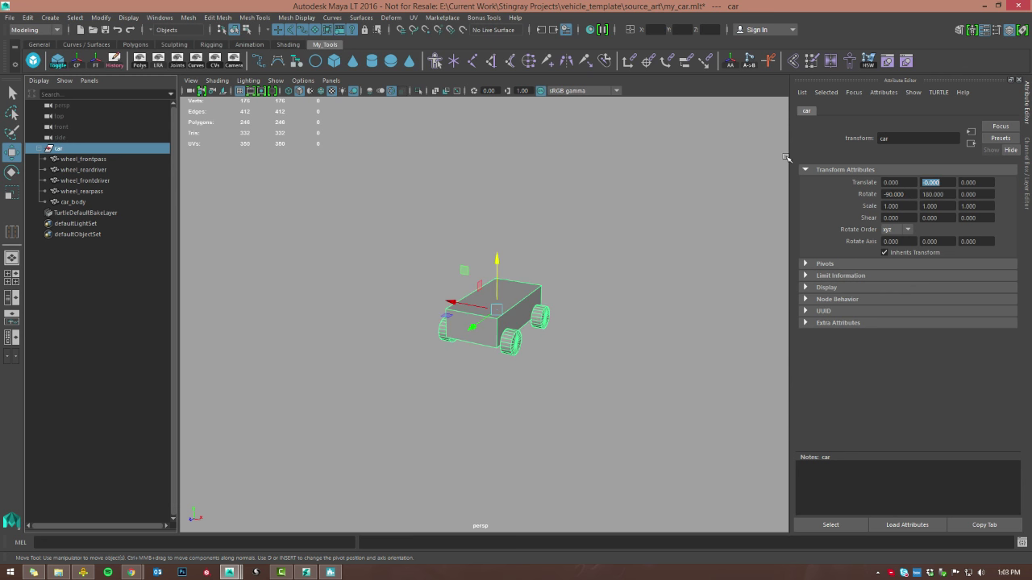
{"action": "left_click_drag", "start_coordinate": [564, 266], "coordinate": [393, 391], "text": "alt"}
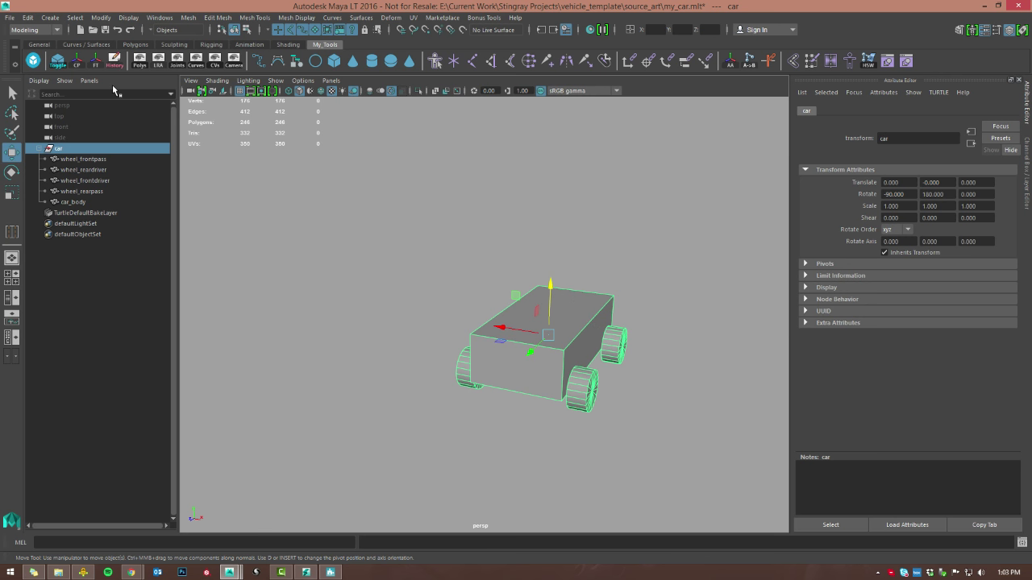
Start an FBX export of the car group with its wheels and body, and browse to vehicle_project/content/models/my_car
{"action": "left_click", "coordinate": [65, 202], "text": "shift"}
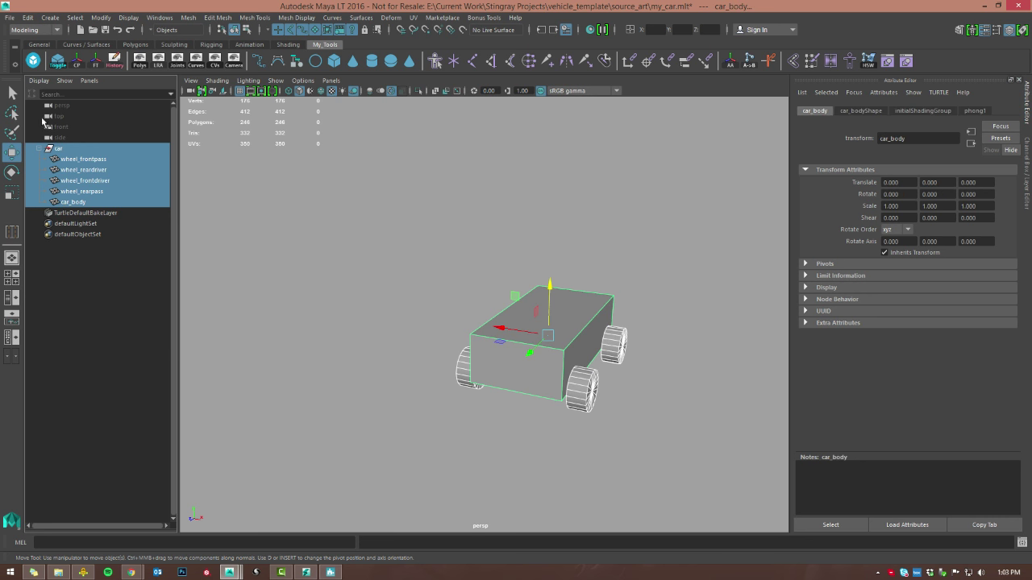
{"action": "left_click", "coordinate": [8, 18]}
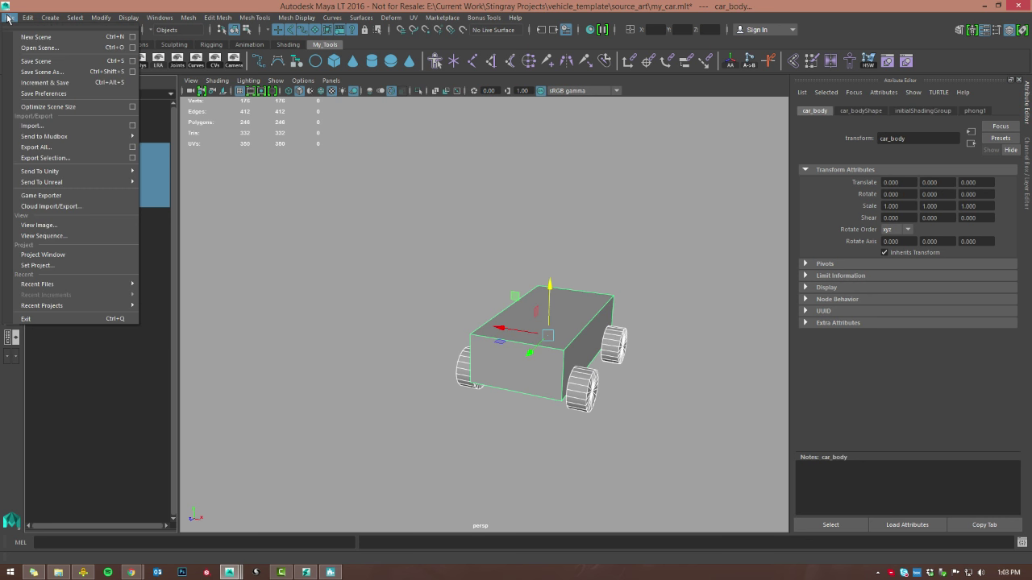
{"action": "left_click", "coordinate": [45, 158]}
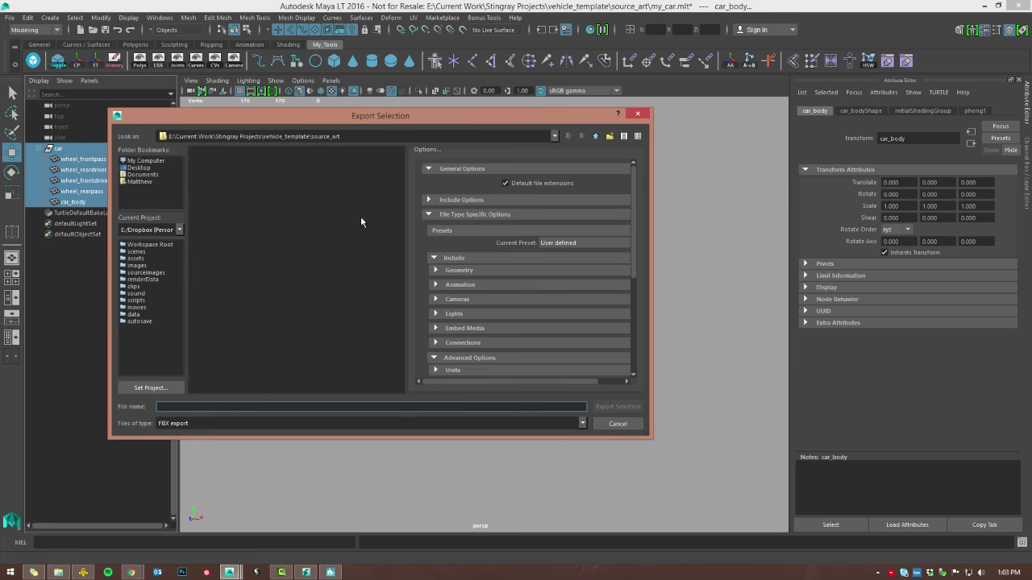
{"action": "left_click", "coordinate": [595, 136]}
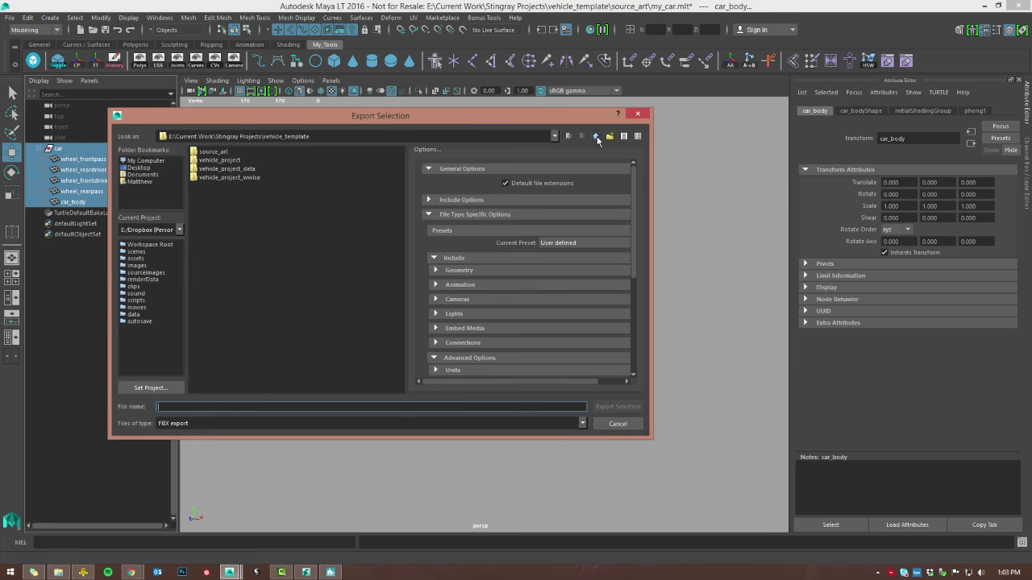
{"action": "left_click", "coordinate": [596, 135]}
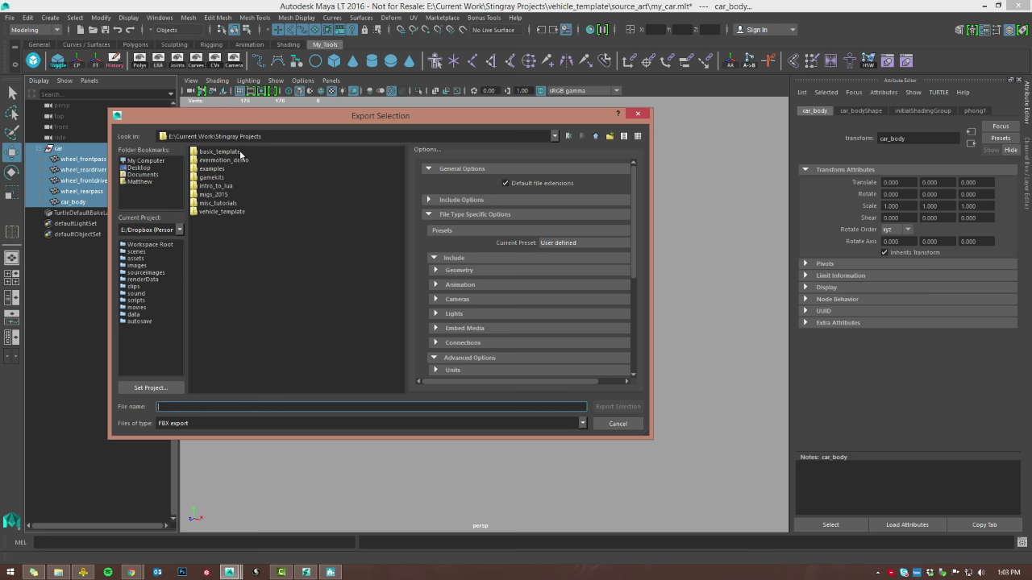
{"action": "double_click", "coordinate": [222, 212]}
{"action": "left_click", "coordinate": [216, 161]}
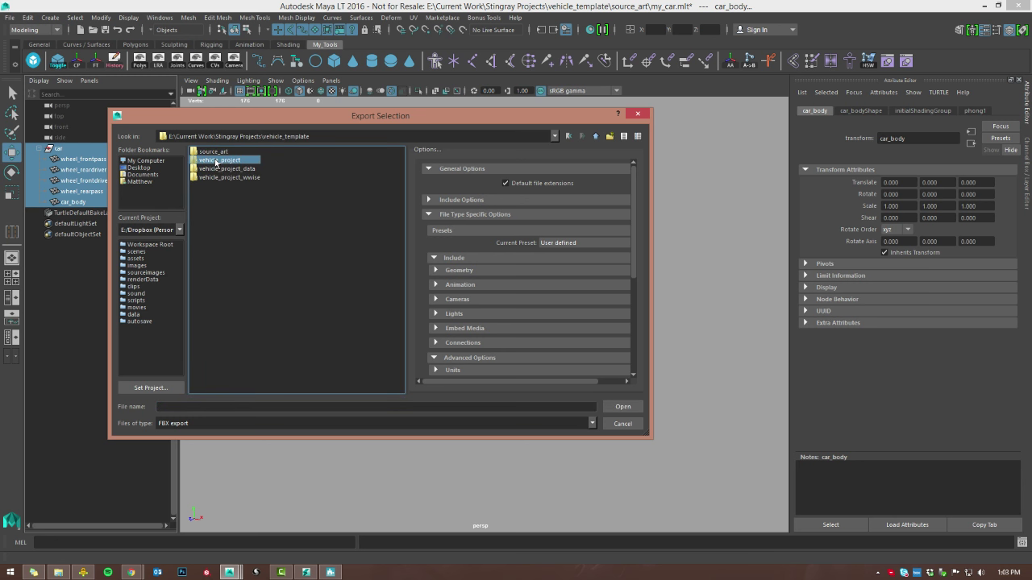
{"action": "double_click", "coordinate": [216, 161]}
{"action": "left_click", "coordinate": [206, 168]}
{"action": "double_click", "coordinate": [207, 167]}
Name the export file my_car, check the Z up-axis option, and export the selection
{"action": "left_click", "coordinate": [236, 407]}
{"action": "type", "text": "my_car"}
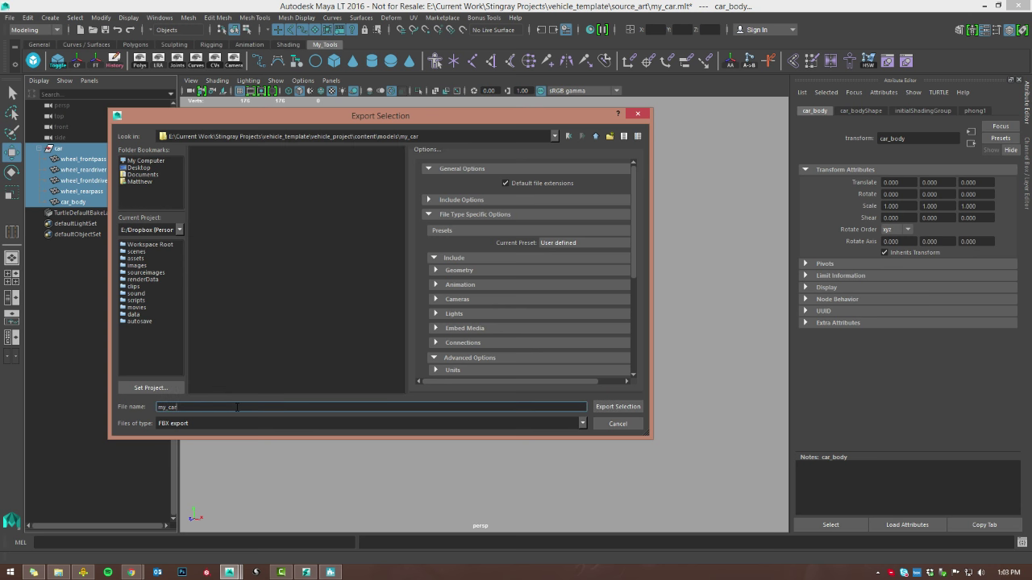
{"action": "left_click_drag", "start_coordinate": [634, 241], "coordinate": [643, 278]}
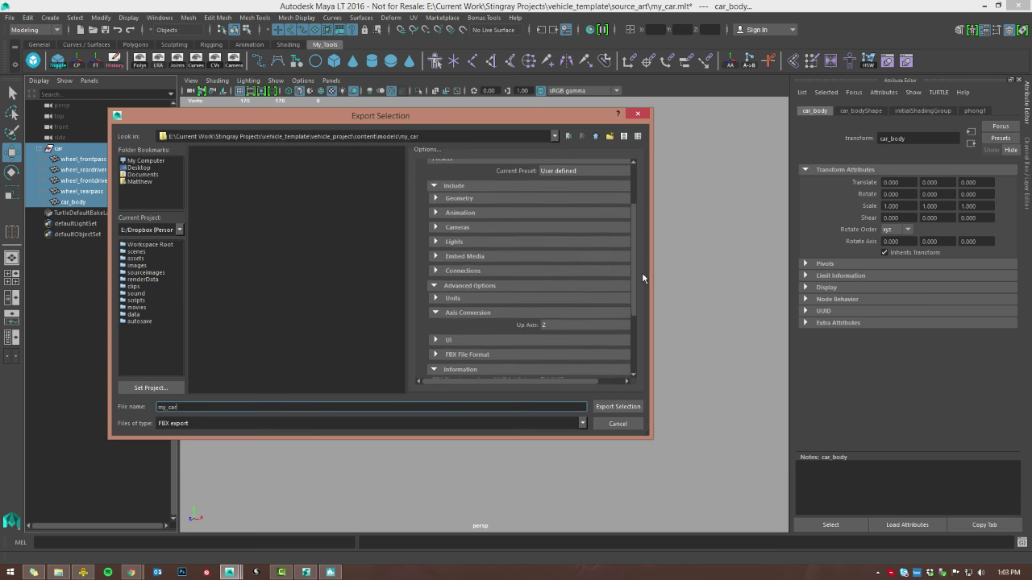
{"action": "left_click", "coordinate": [612, 407]}
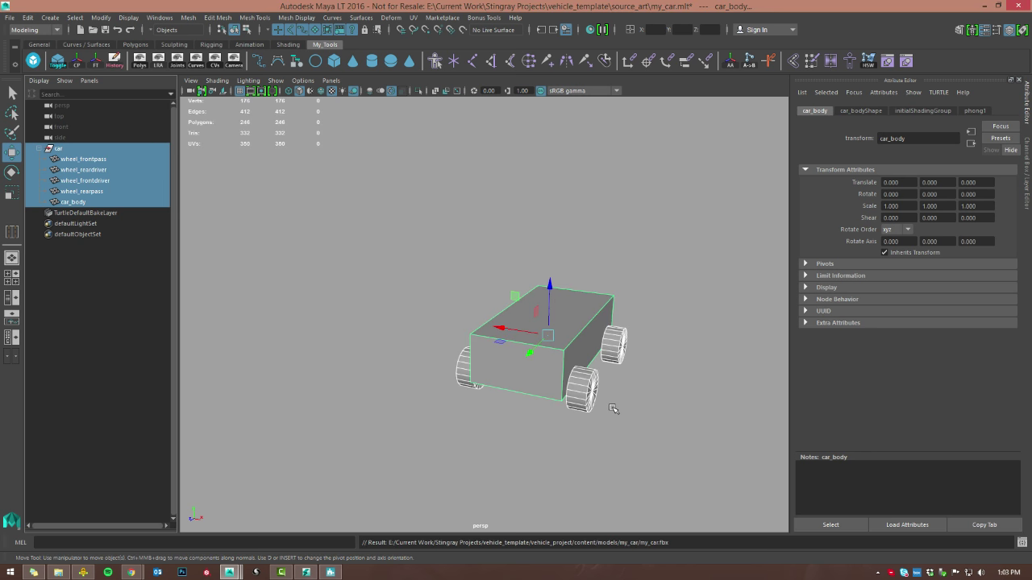
Switch to the Stingray Editor and import the my_car FBX into content/models/my_car as a unit mesh without animation and skeleton
{"action": "left_click", "coordinate": [305, 572]}
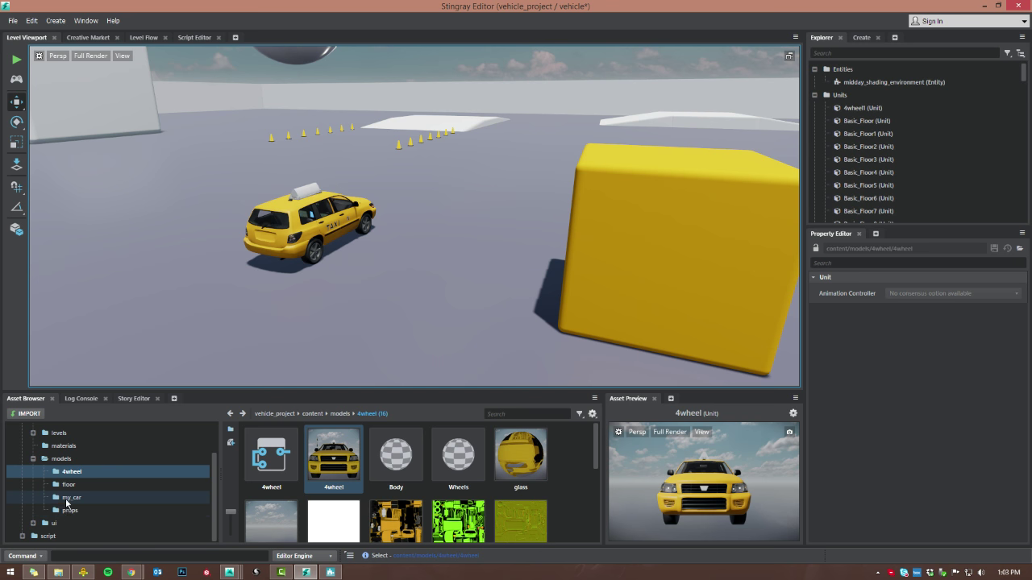
{"action": "left_click", "coordinate": [68, 498]}
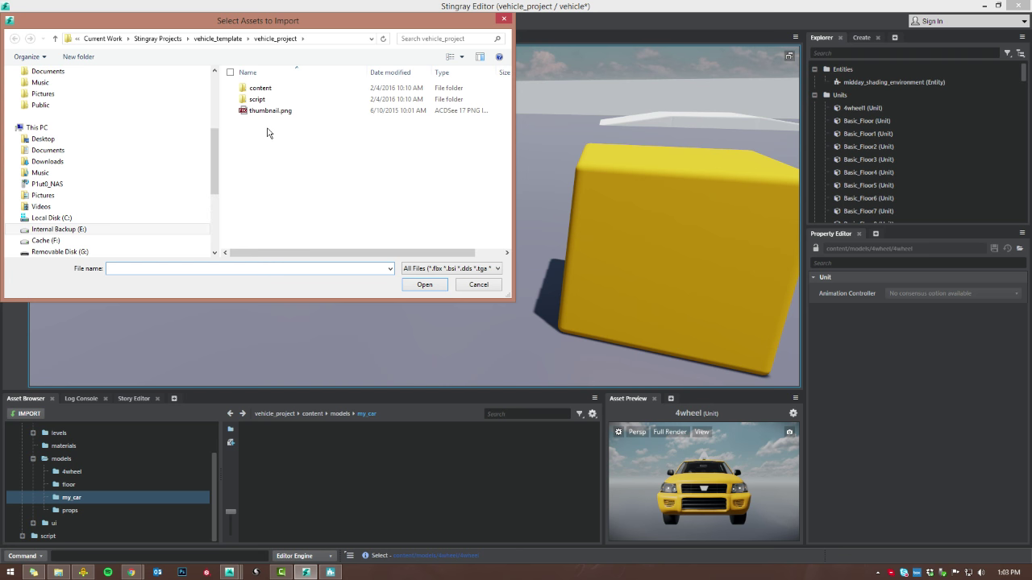
{"action": "left_click_drag", "start_coordinate": [266, 22], "coordinate": [403, 95]}
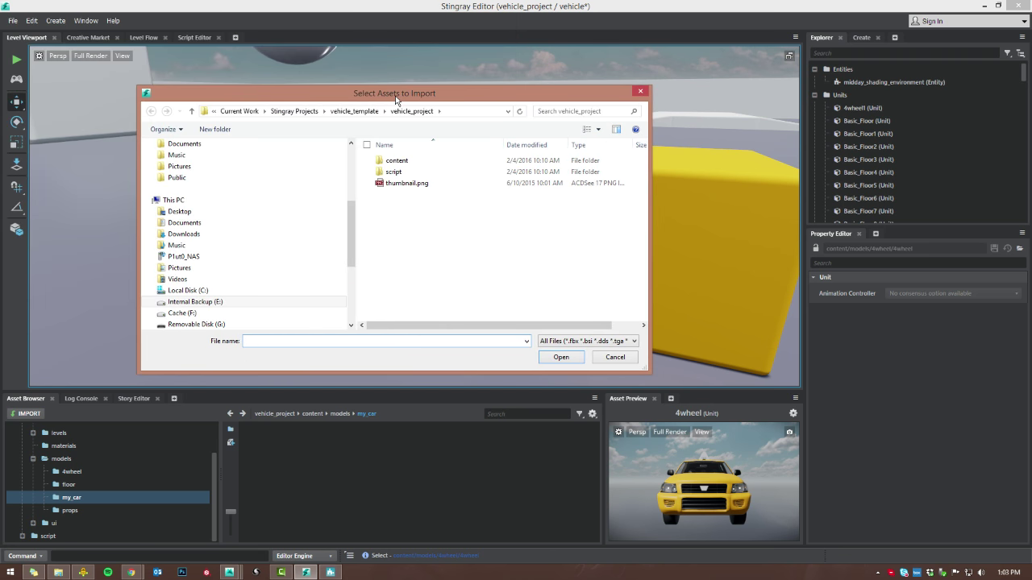
{"action": "double_click", "coordinate": [399, 162]}
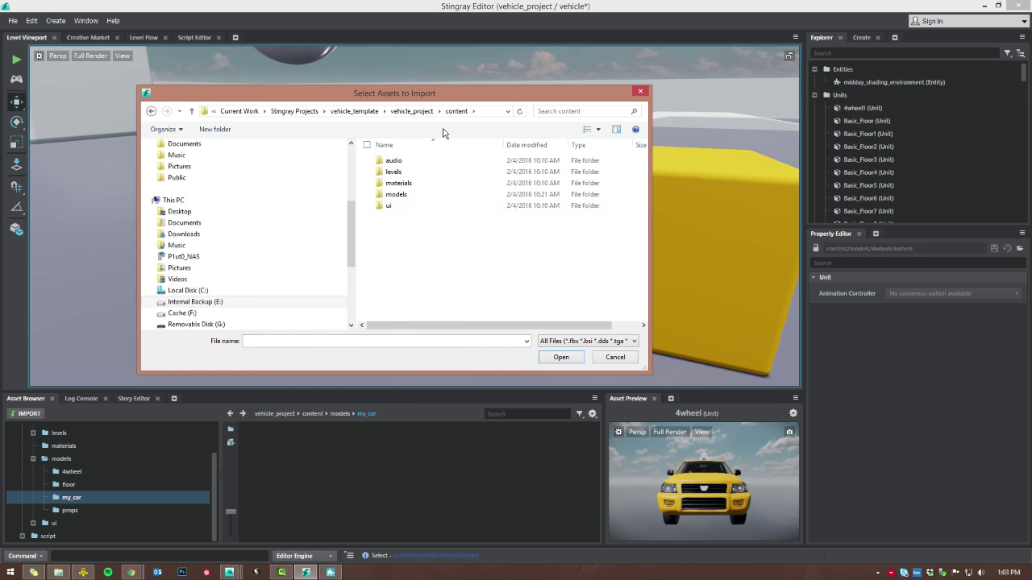
{"action": "double_click", "coordinate": [396, 195]}
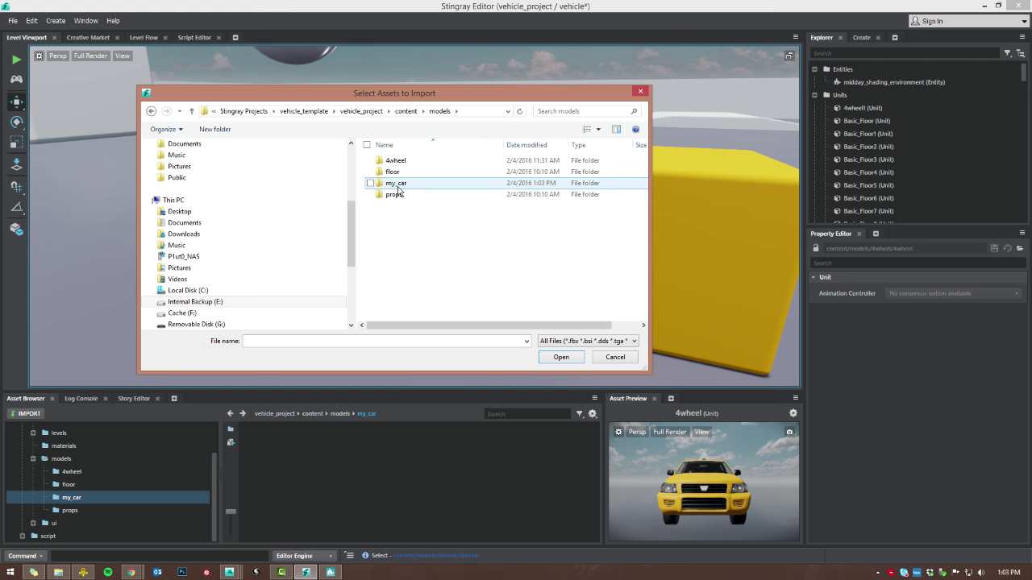
{"action": "key", "text": "Escape"}
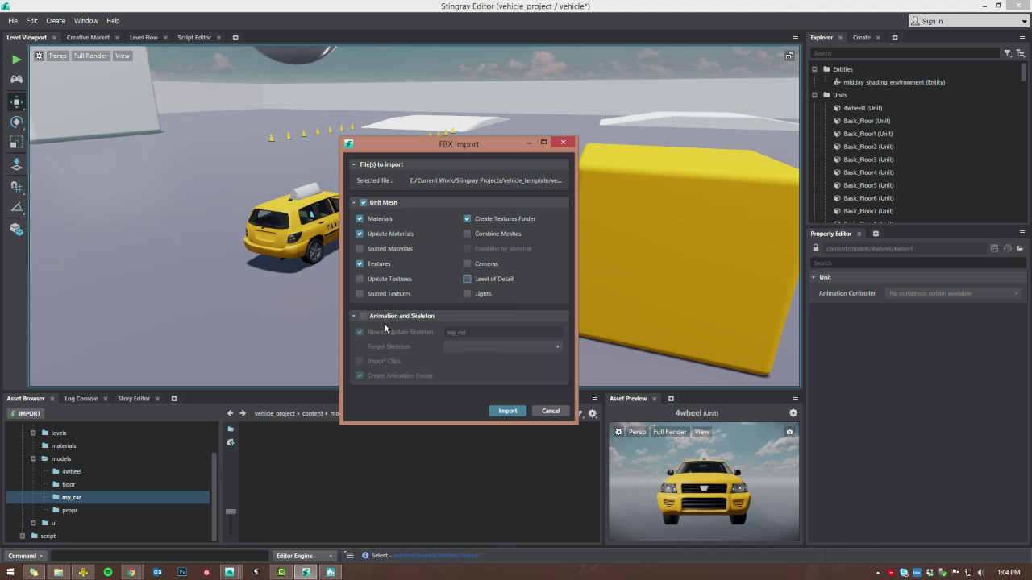
{"action": "key", "text": "Return"}
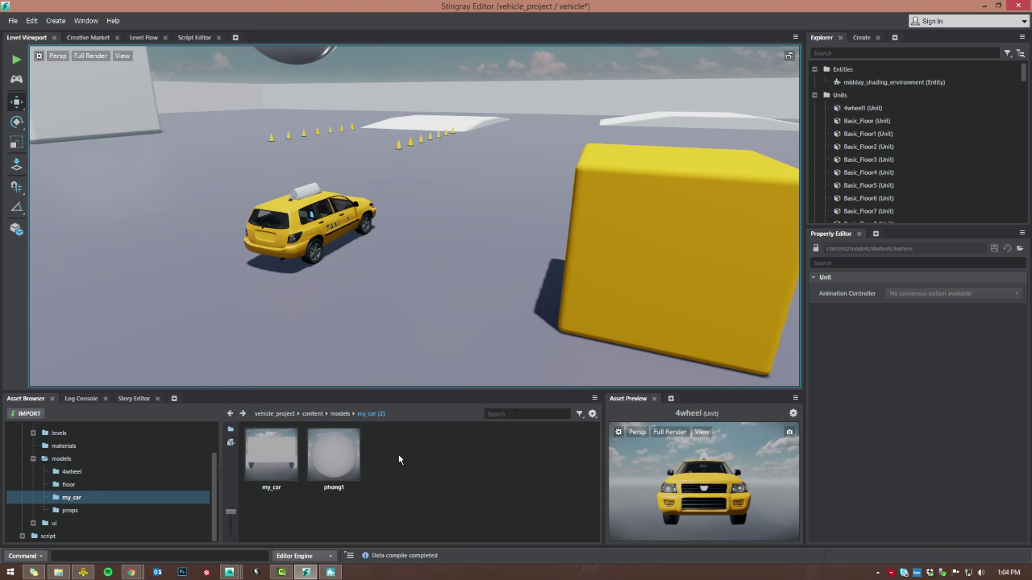
Place the my_car unit in the level beside the taxi, then select it and inspect it up close
{"action": "left_click_drag", "start_coordinate": [271, 456], "coordinate": [403, 271]}
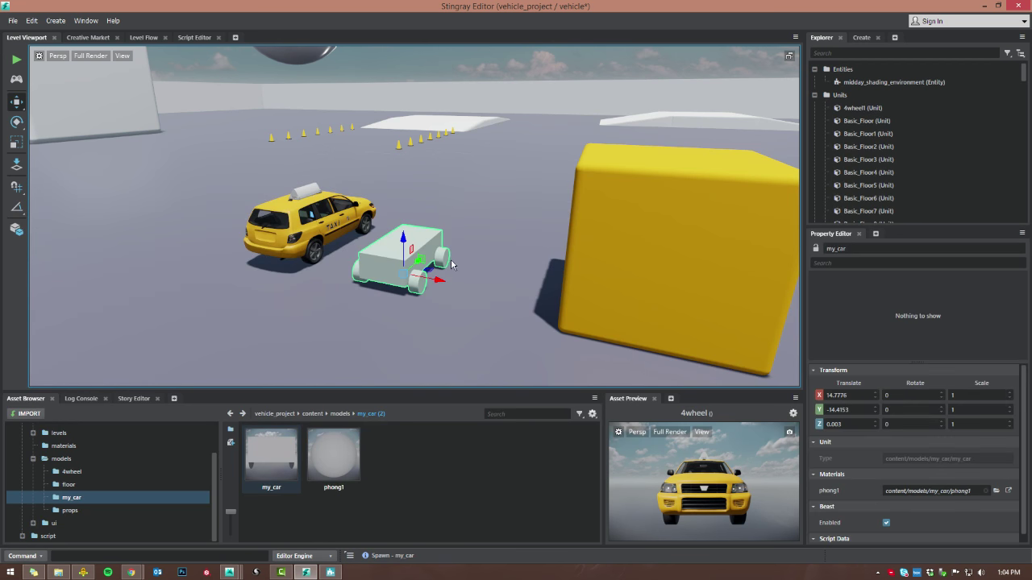
{"action": "left_click", "coordinate": [483, 246]}
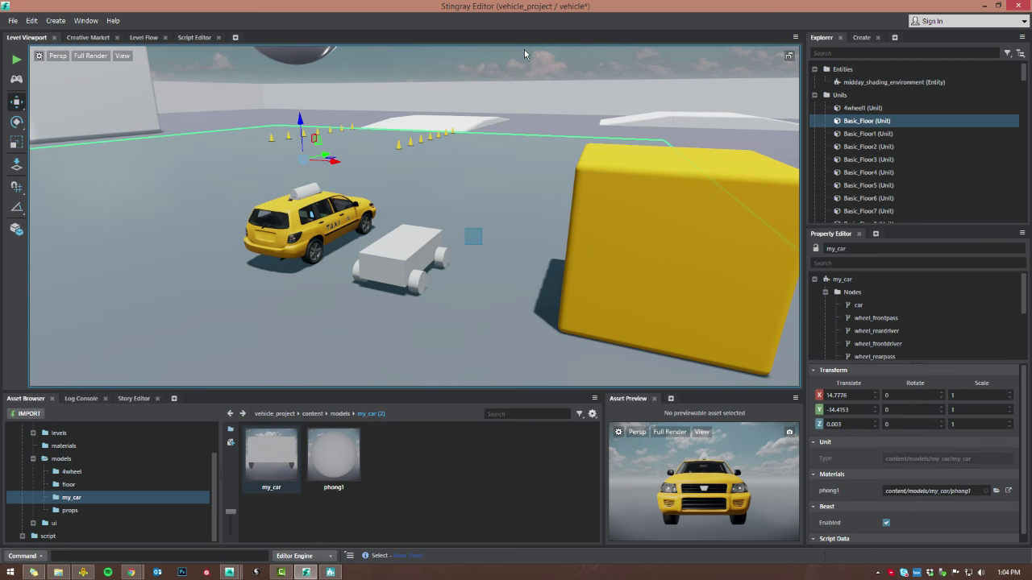
{"action": "left_click", "coordinate": [400, 258]}
{"action": "left_click", "coordinate": [400, 258]}
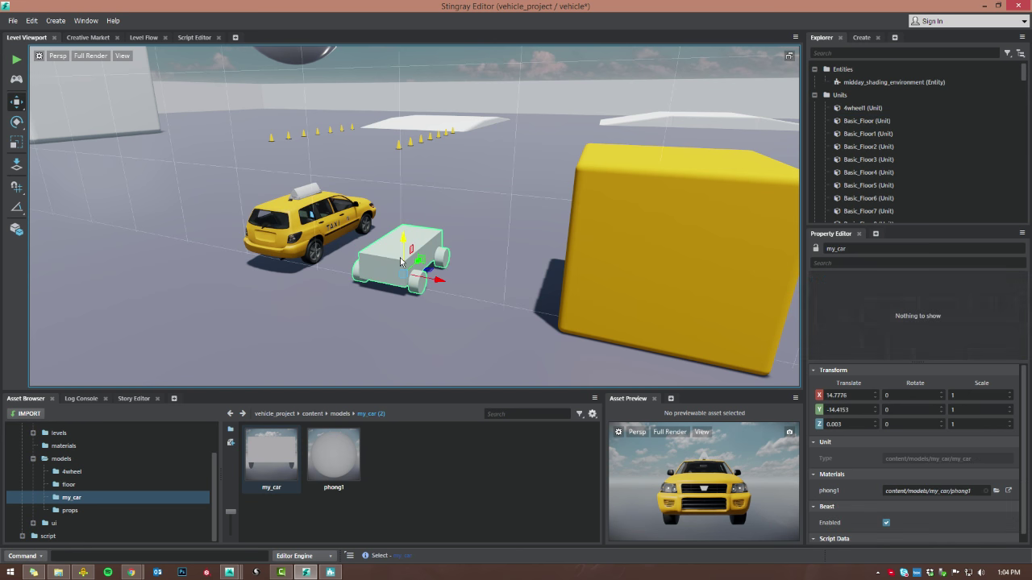
{"action": "key", "text": "f"}
{"action": "left_click_drag", "start_coordinate": [575, 250], "coordinate": [380, 270], "text": "alt"}
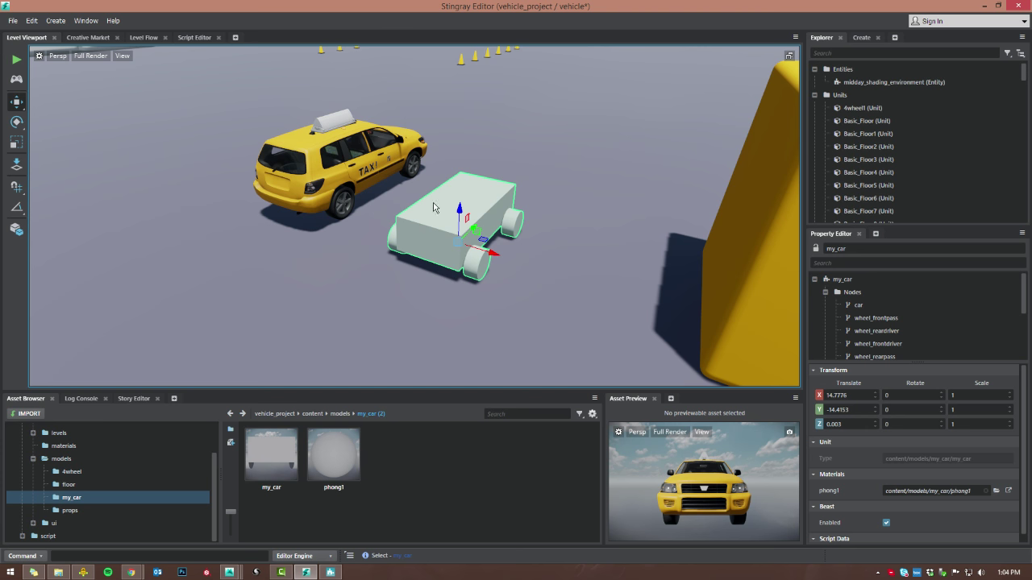
Browse to the project's script/lua folder and open the player script for editing
{"action": "left_click_drag", "start_coordinate": [449, 146], "coordinate": [273, 117], "text": "alt"}
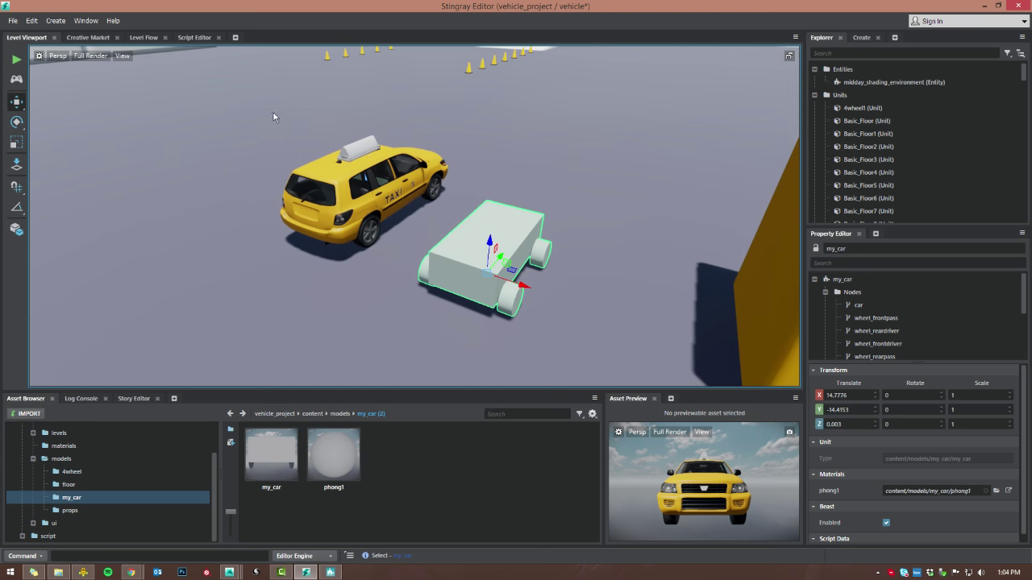
{"action": "left_click", "coordinate": [21, 539]}
{"action": "double_click", "coordinate": [259, 471]}
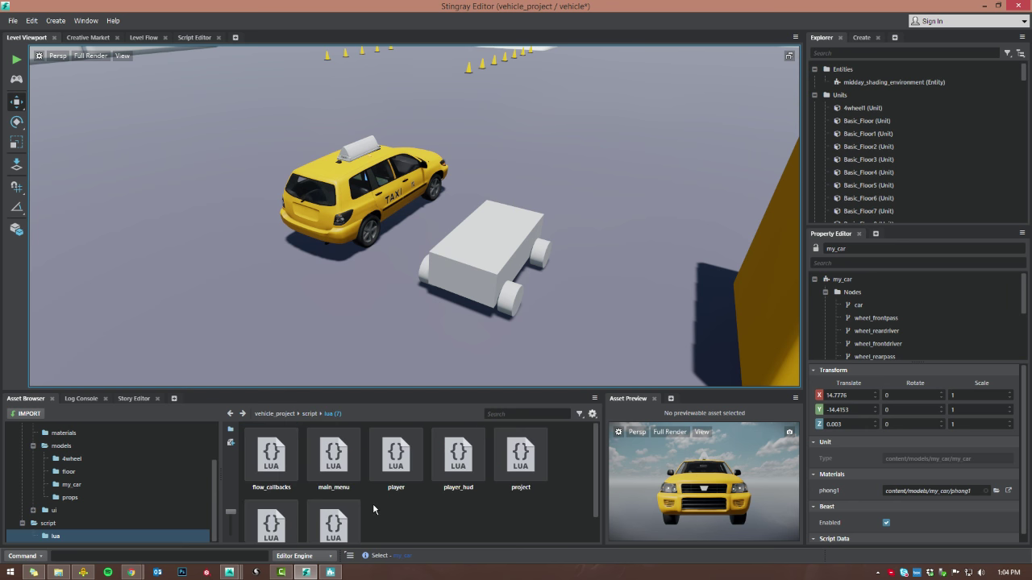
{"action": "left_click", "coordinate": [401, 467]}
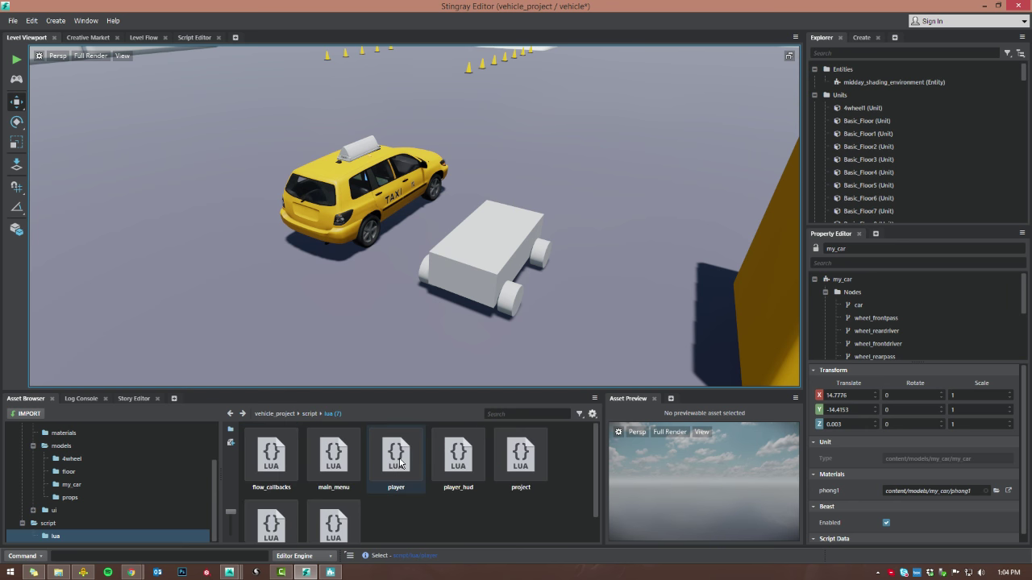
{"action": "double_click", "coordinate": [408, 466]}
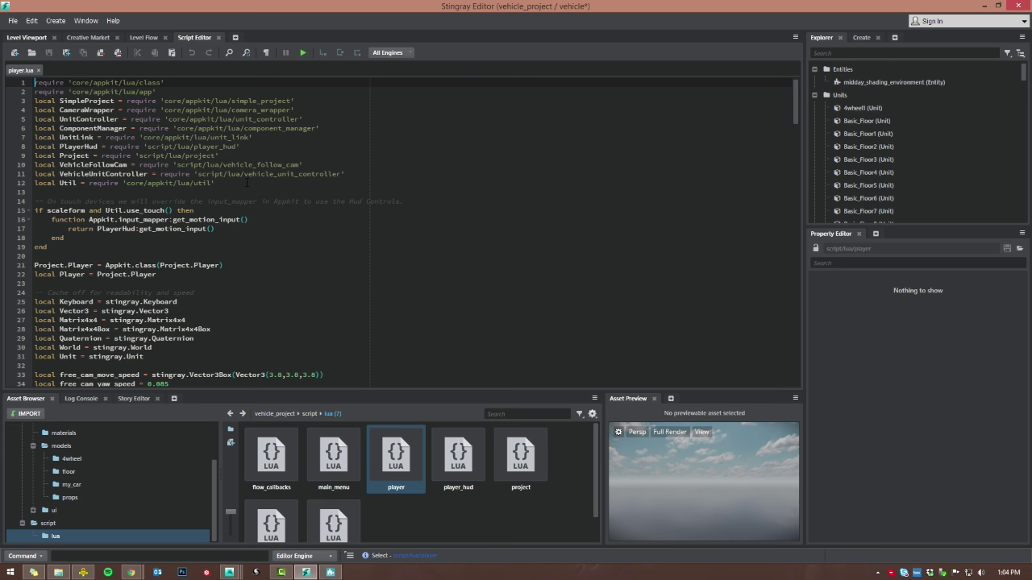
Change the unit path in spawn_player's spawn_unit call to "content/models/my_car/my_car" and save the player script
{"action": "left_click_drag", "start_coordinate": [798, 114], "coordinate": [792, 178]}
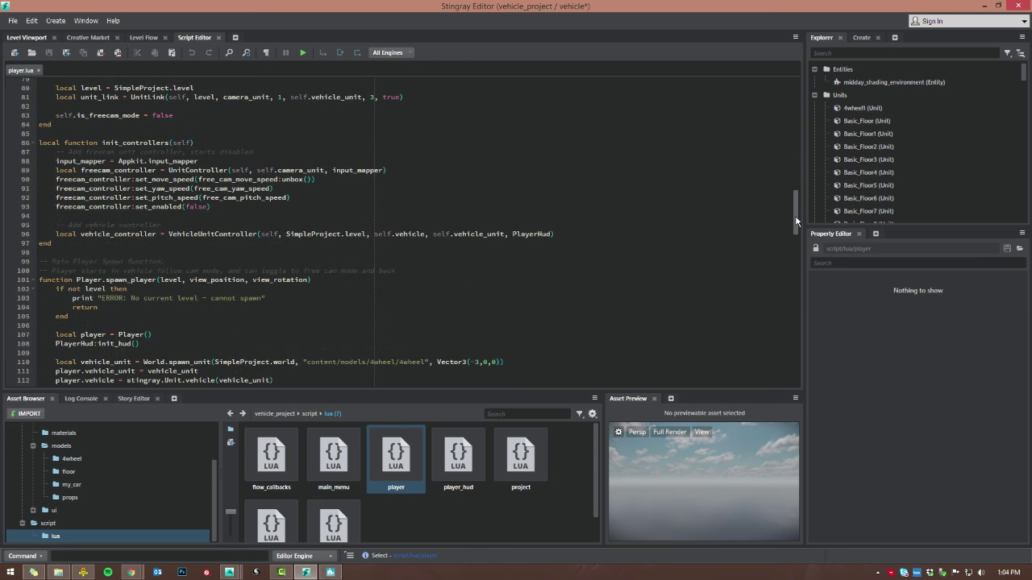
{"action": "left_click_drag", "start_coordinate": [795, 215], "coordinate": [795, 234]}
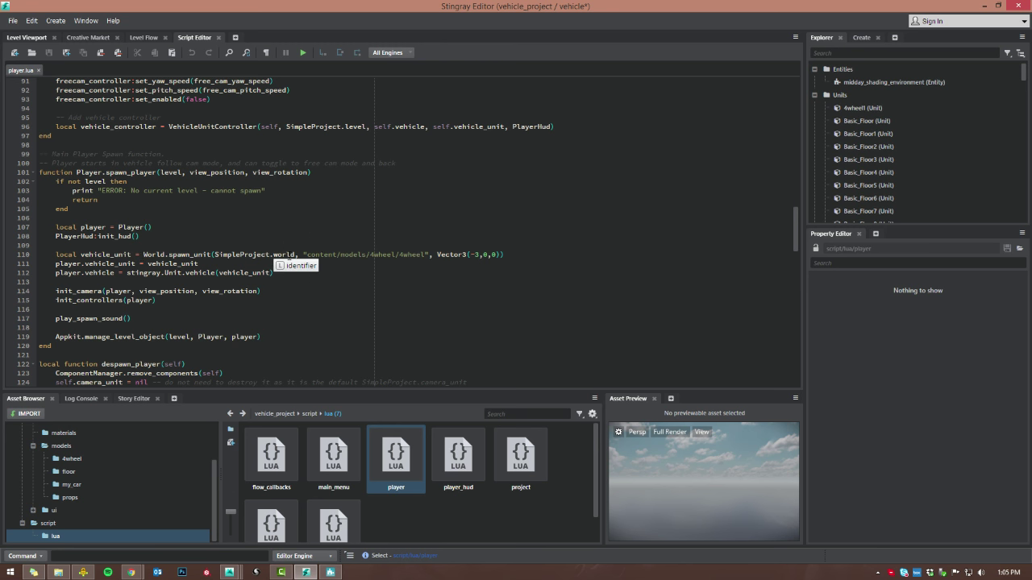
{"action": "left_click", "coordinate": [307, 254]}
{"action": "left_click_drag", "start_coordinate": [307, 255], "coordinate": [425, 255]}
{"action": "type", "text": "my"}
{"action": "type", "text": "_car/my_"}
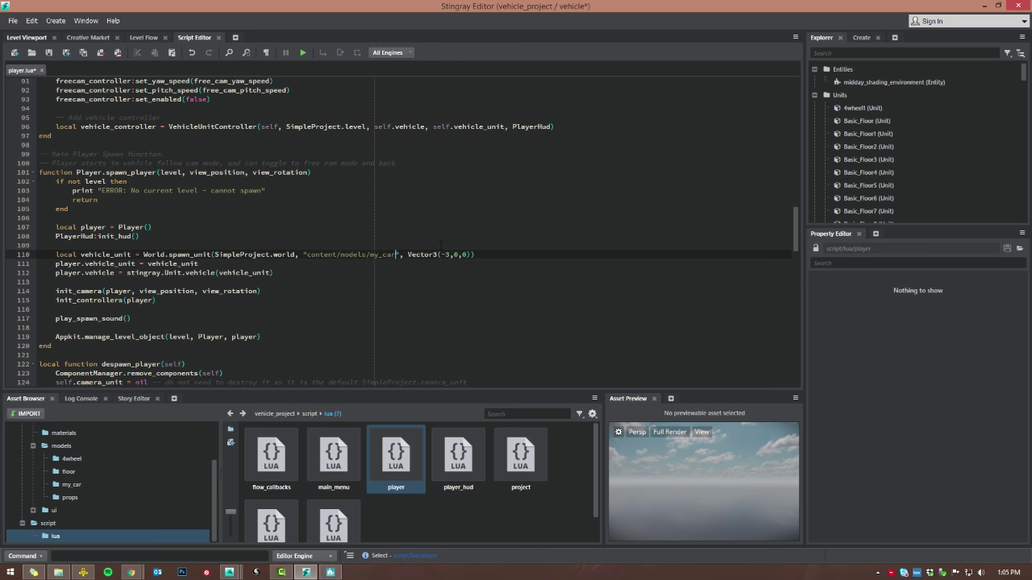
{"action": "key", "text": "Return"}
{"action": "key", "text": "ctrl+s"}
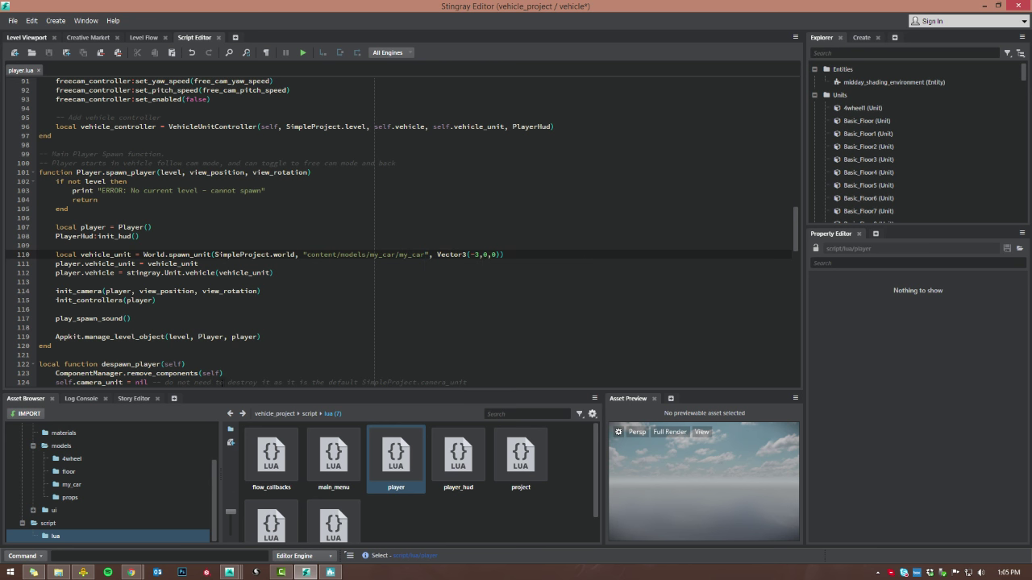
Check the unit path in the player script against the my_car asset in content/models/my_car
{"action": "left_click", "coordinate": [81, 484]}
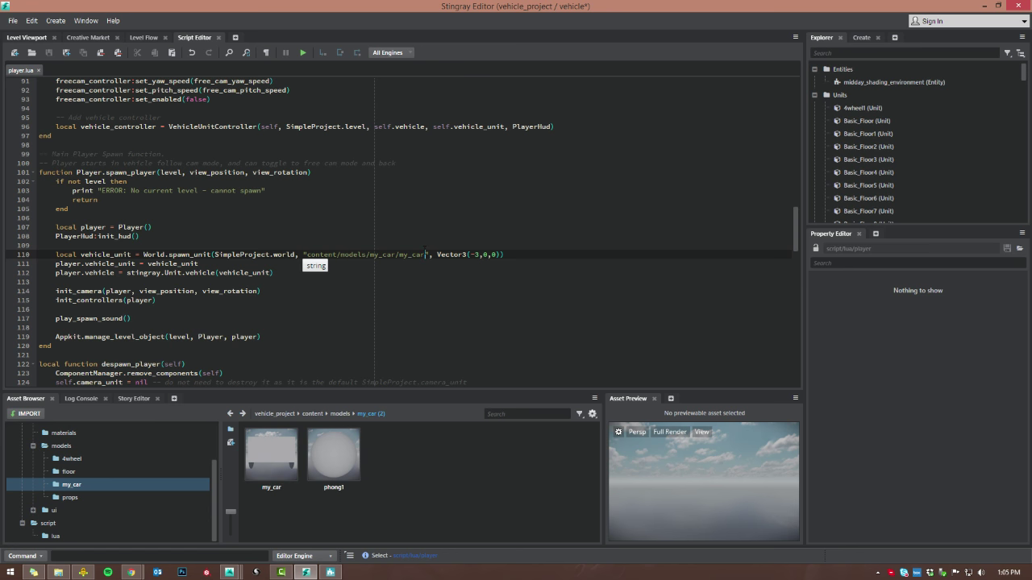
{"action": "left_click", "coordinate": [424, 253]}
{"action": "scroll", "coordinate": [191, 190], "scroll_direction": "up", "scroll_amount": 20}
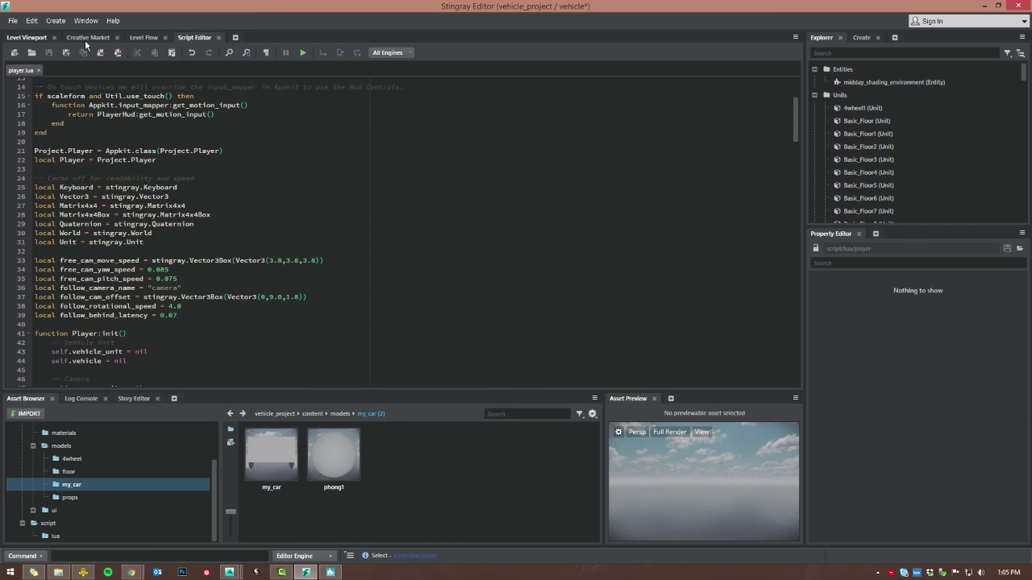
Close the Unit Editor session holding the 4wheel unit and reopen the editor with only the my_car unit
{"action": "left_click", "coordinate": [286, 452]}
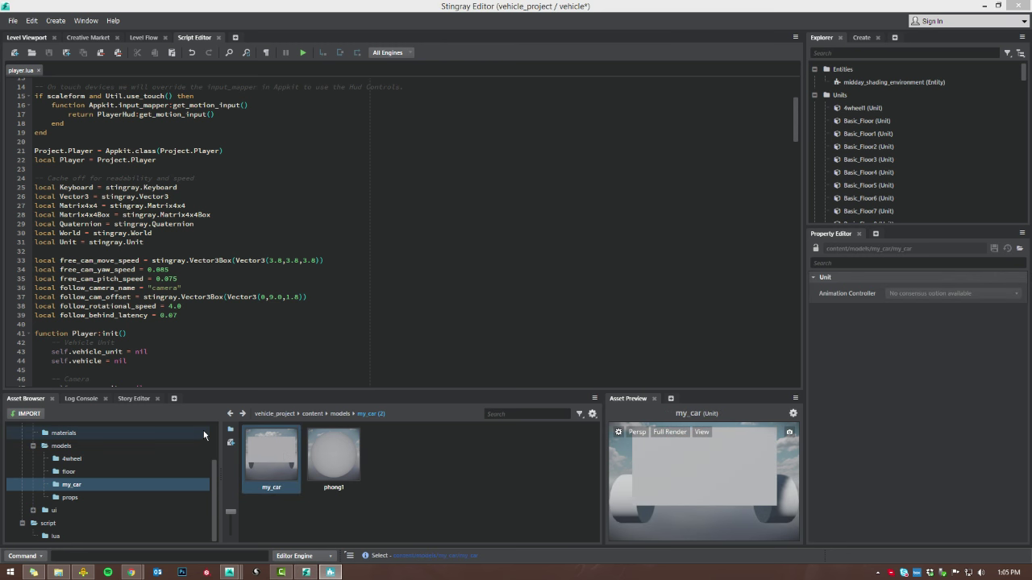
{"action": "left_click", "coordinate": [331, 572]}
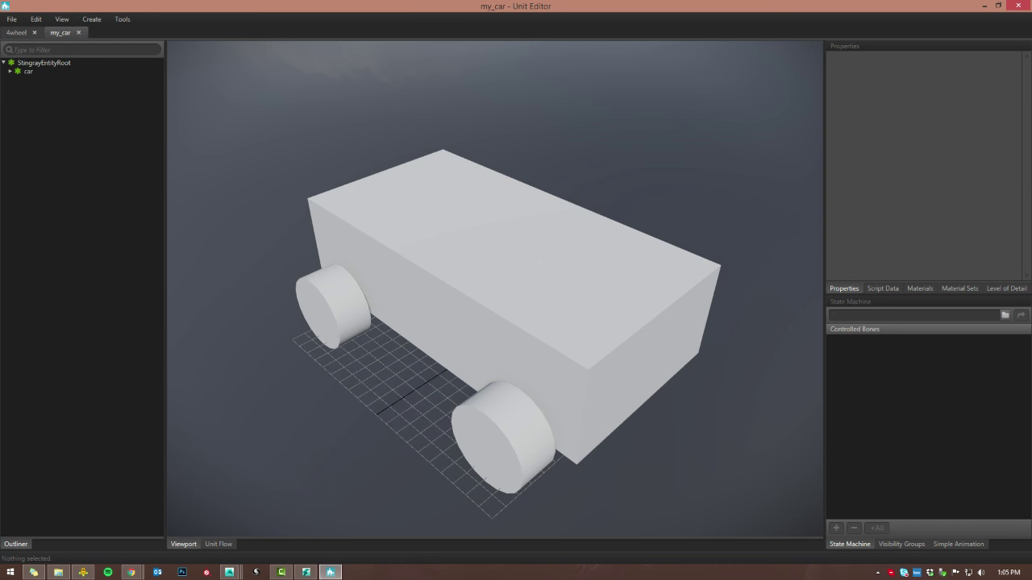
{"action": "key", "text": "alt+F4"}
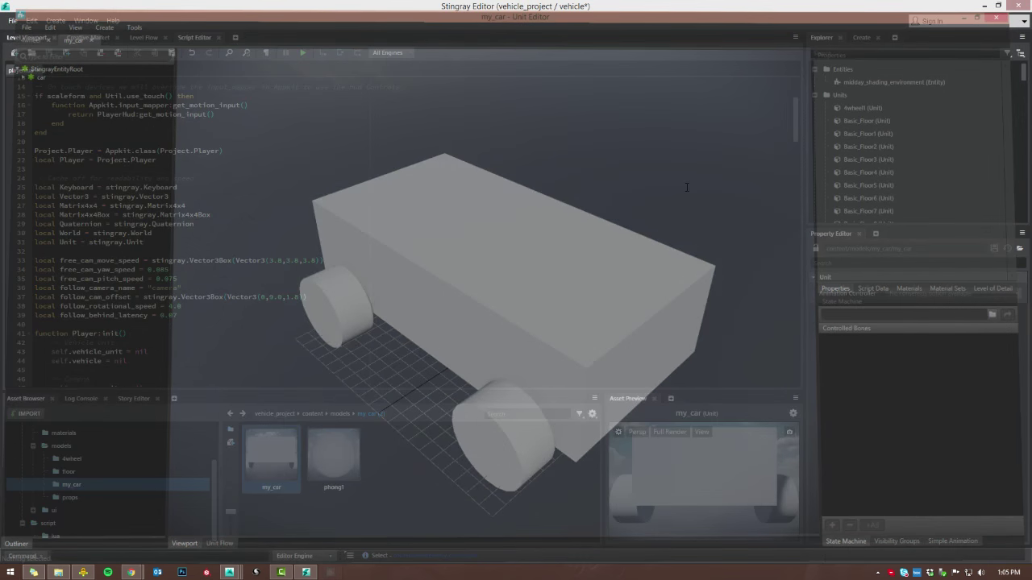
{"action": "double_click", "coordinate": [292, 446]}
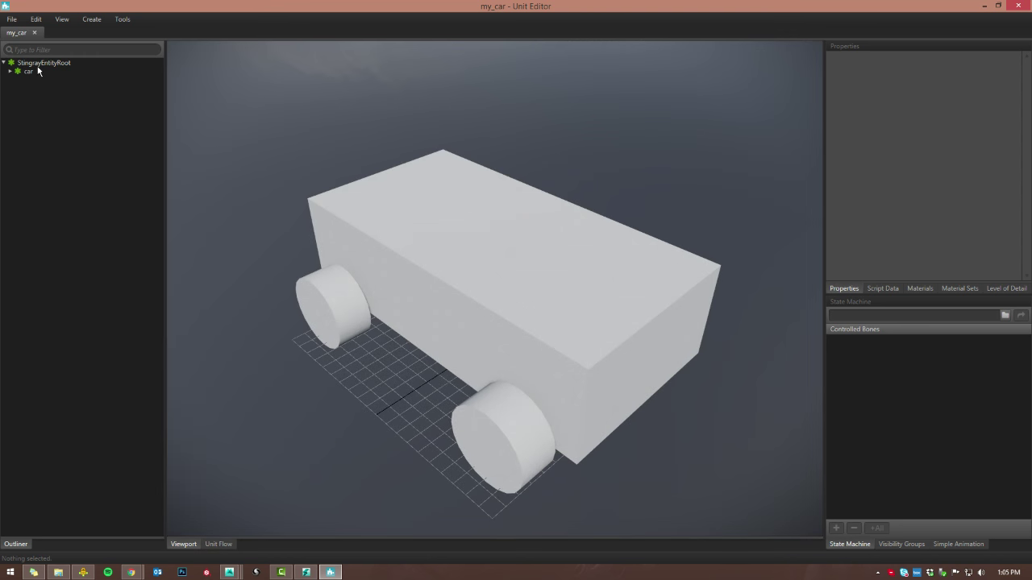
Expand the car node and create a physics actor from the car_body mesh
{"action": "left_click", "coordinate": [10, 72]}
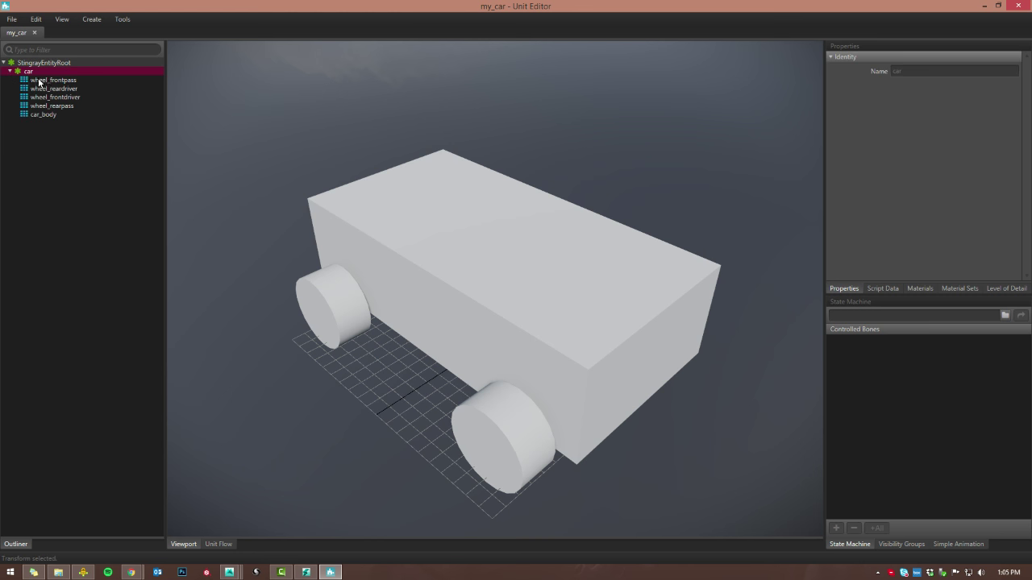
{"action": "left_click", "coordinate": [41, 116]}
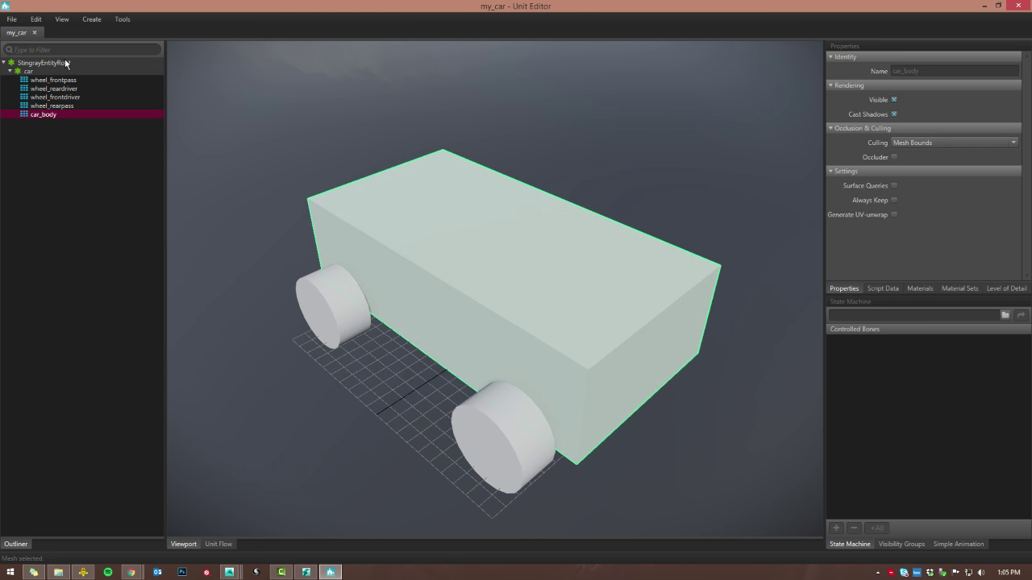
{"action": "left_click", "coordinate": [91, 18]}
{"action": "left_click", "coordinate": [49, 71]}
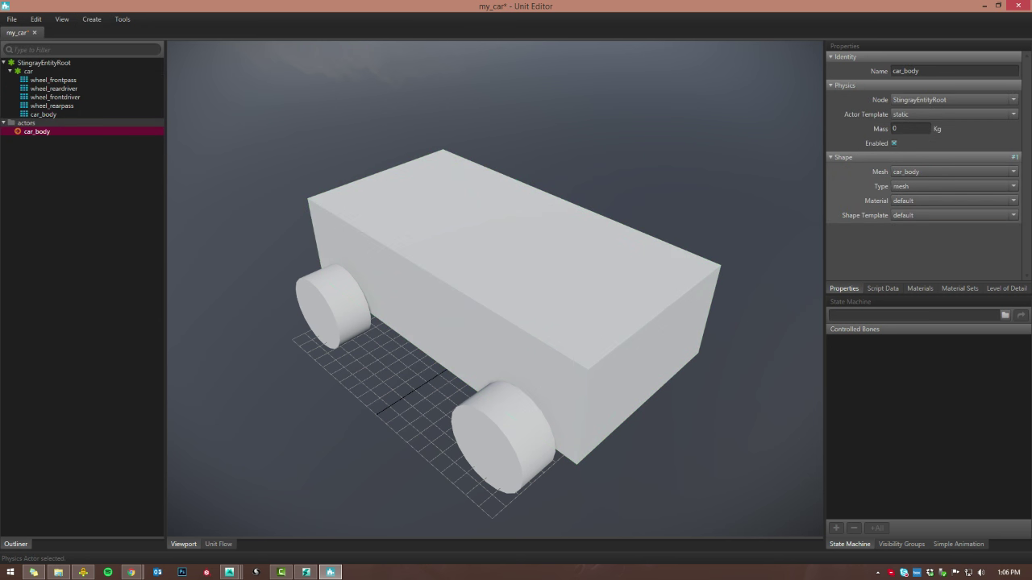
Rename the physics actor vehicle_actor, assign it to the car_body node, and set its actor template to vehicle
{"action": "double_click", "coordinate": [934, 73]}
{"action": "type", "text": "vehicle_actor"}
{"action": "left_click", "coordinate": [919, 100]}
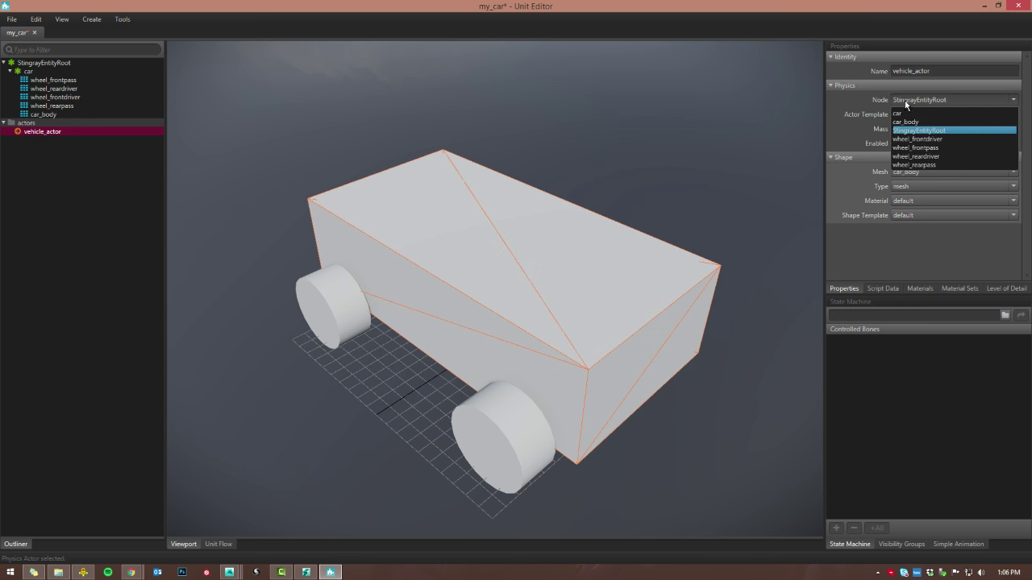
{"action": "left_click", "coordinate": [912, 118]}
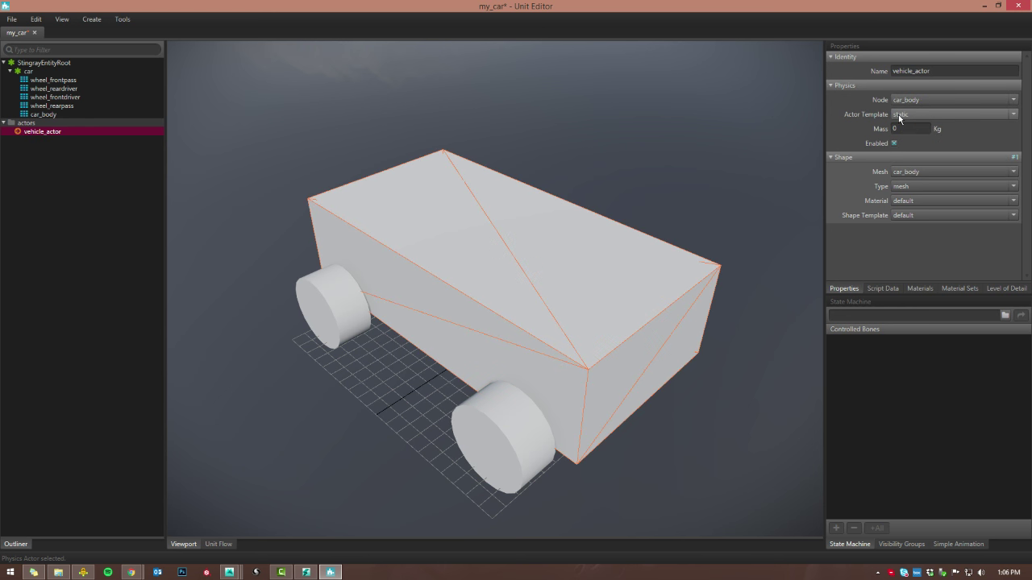
{"action": "left_click", "coordinate": [900, 117]}
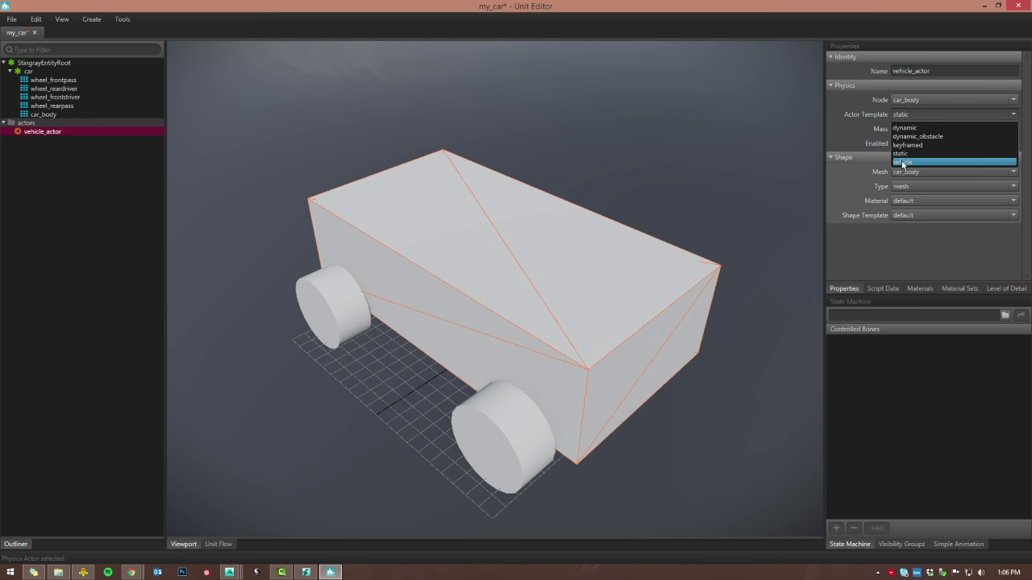
{"action": "left_click", "coordinate": [903, 163]}
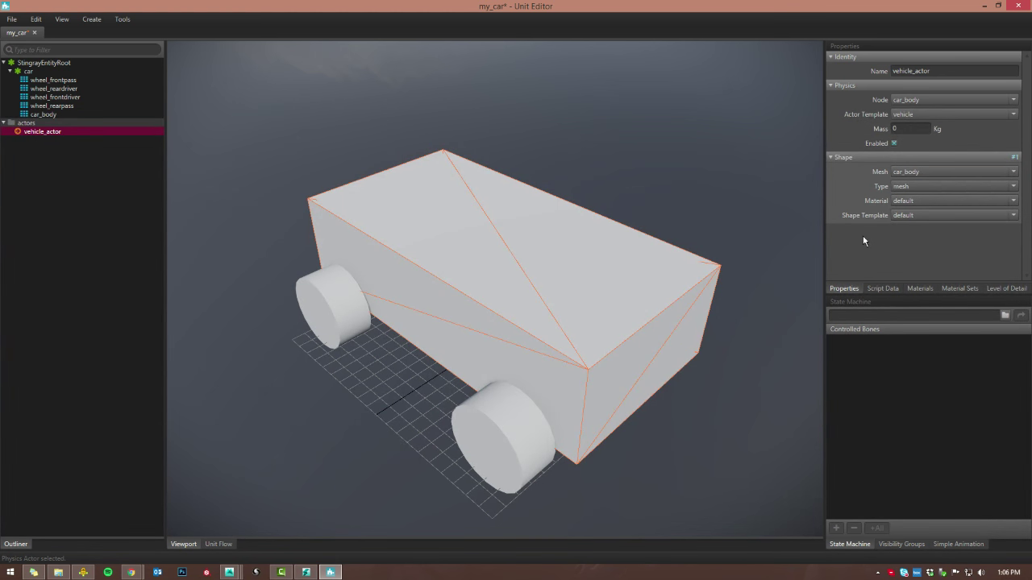
Set the actor's shape type to convex computed, its material to rubber, and its shape template to vehicle
{"action": "left_click", "coordinate": [898, 186]}
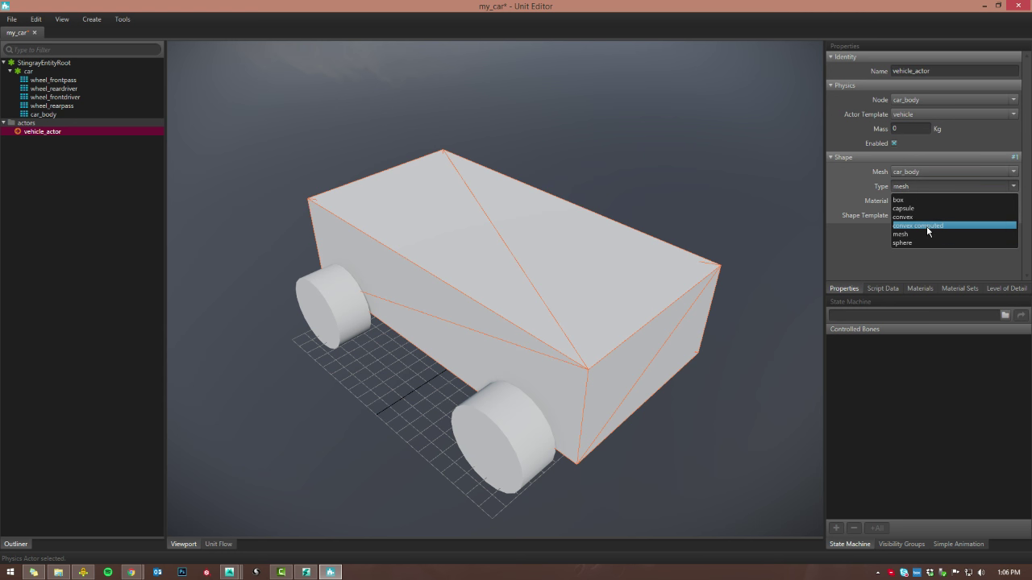
{"action": "left_click", "coordinate": [928, 226]}
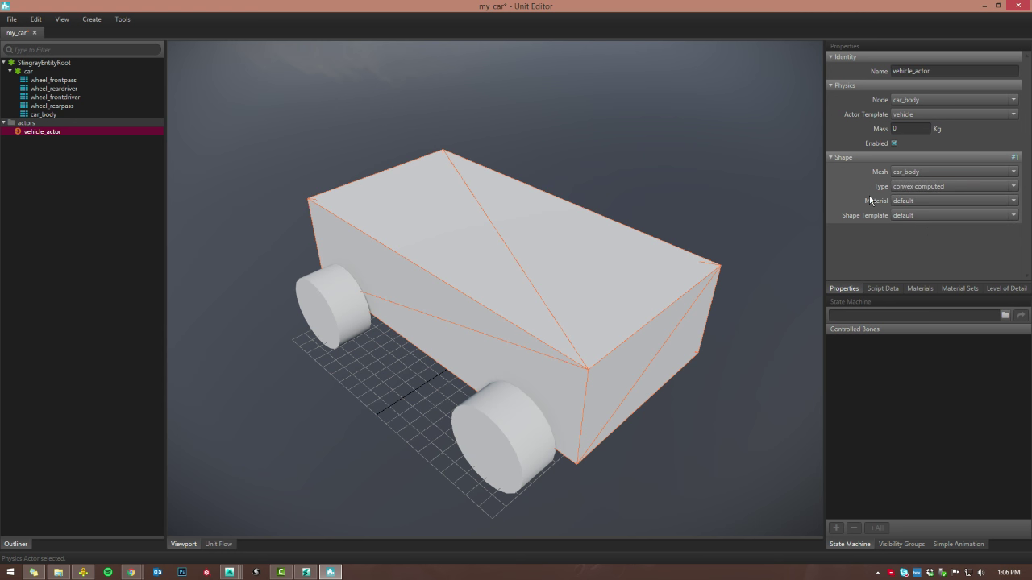
{"action": "left_click", "coordinate": [897, 201]}
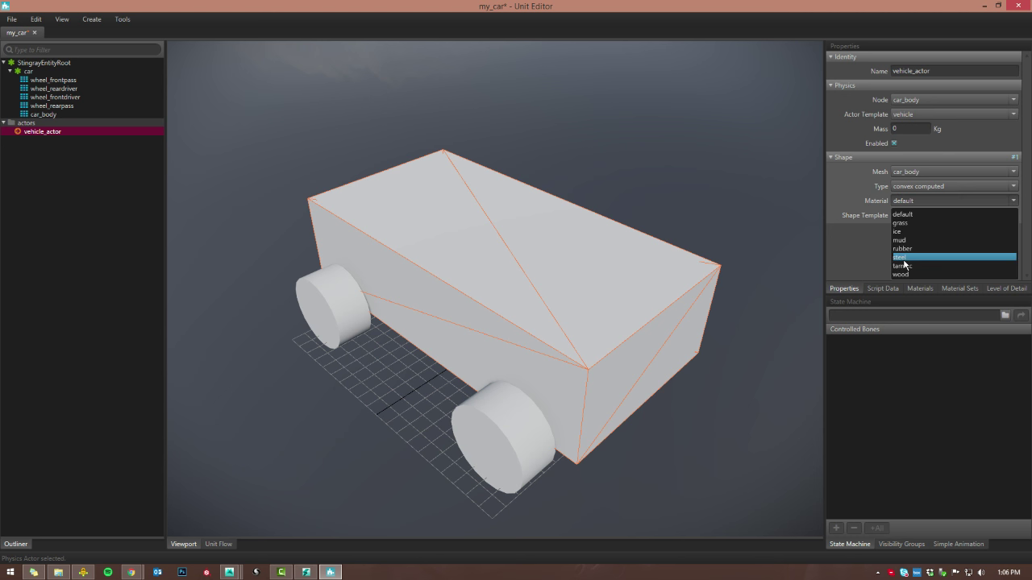
{"action": "left_click", "coordinate": [902, 249]}
{"action": "left_click", "coordinate": [901, 203]}
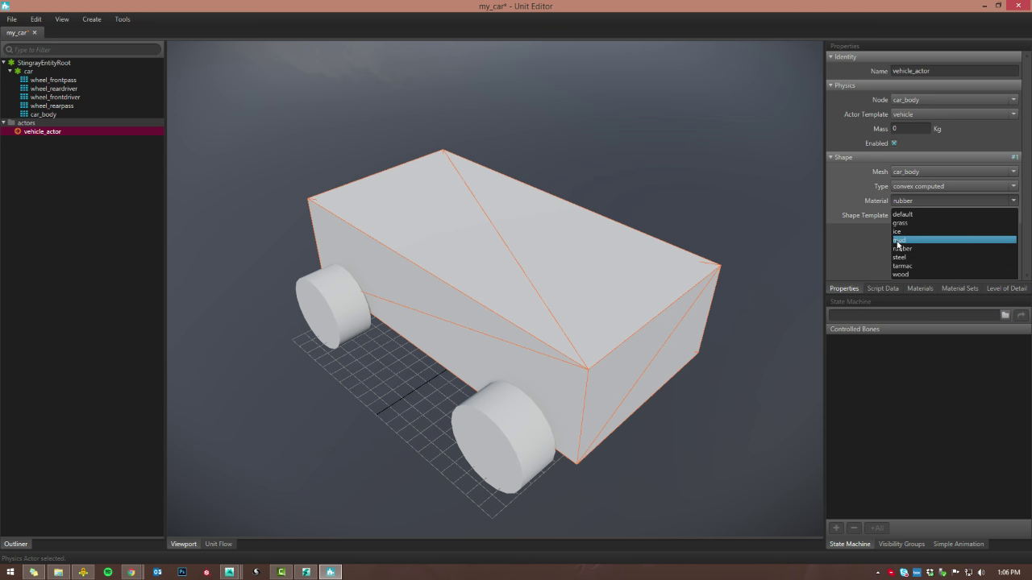
{"action": "left_click", "coordinate": [851, 246]}
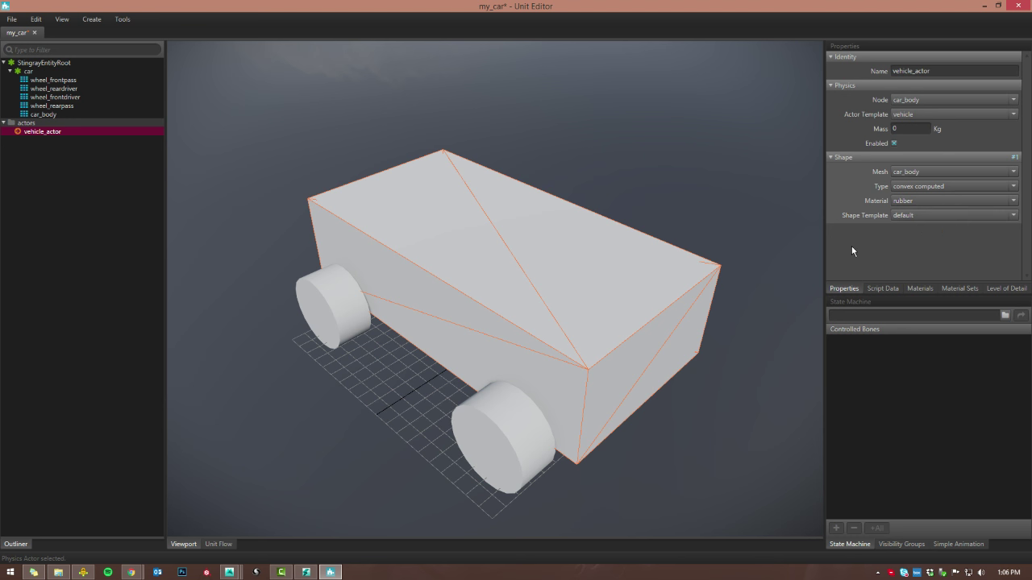
{"action": "left_click", "coordinate": [912, 215]}
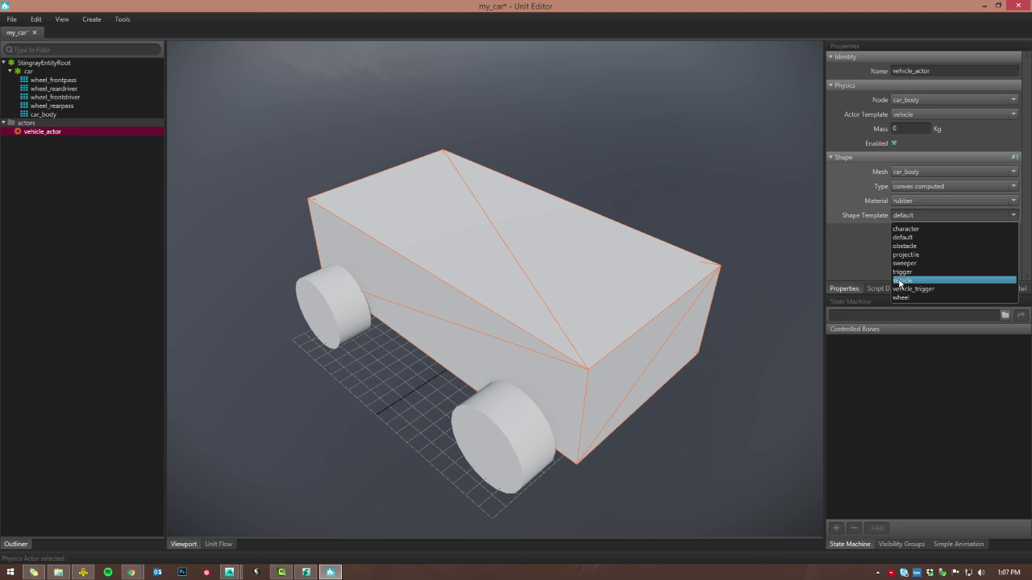
{"action": "left_click", "coordinate": [900, 281]}
Save the my_car unit in the Unit Editor, return to the level view in the Stingray Editor, and save the my_car asset
{"action": "left_click", "coordinate": [11, 19]}
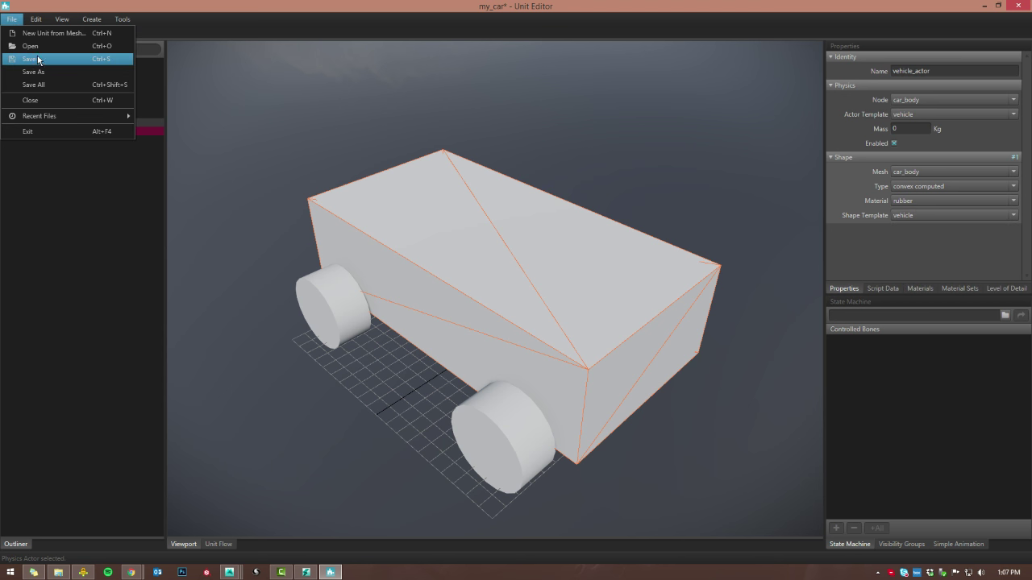
{"action": "left_click", "coordinate": [36, 60]}
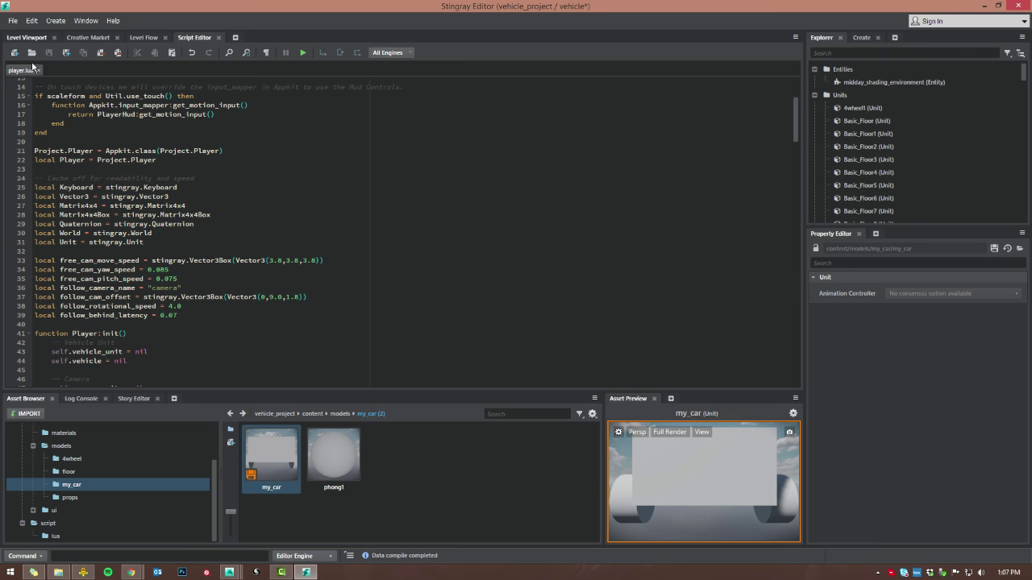
{"action": "left_click", "coordinate": [30, 38]}
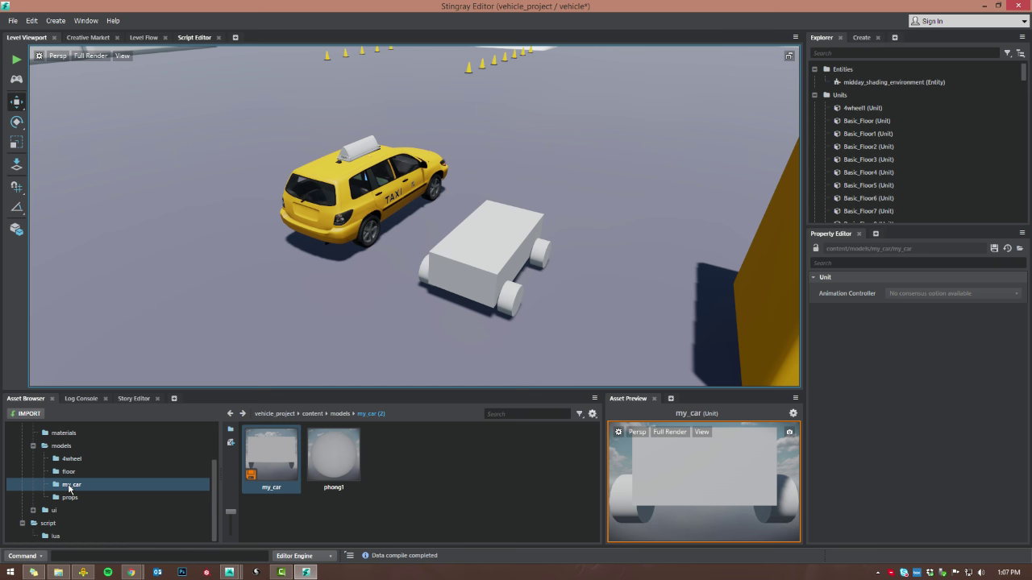
{"action": "right_click", "coordinate": [270, 454]}
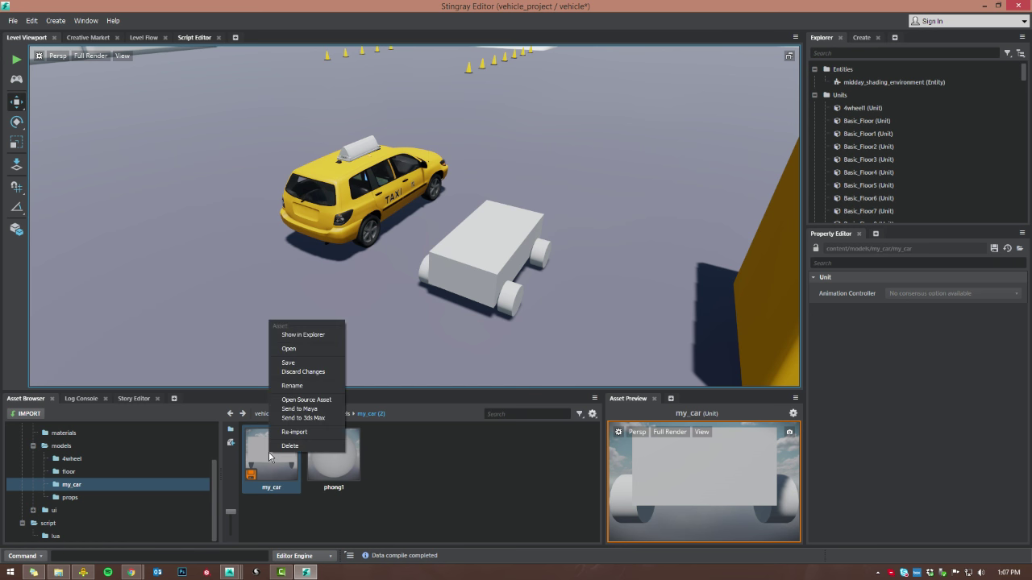
{"action": "left_click", "coordinate": [288, 363]}
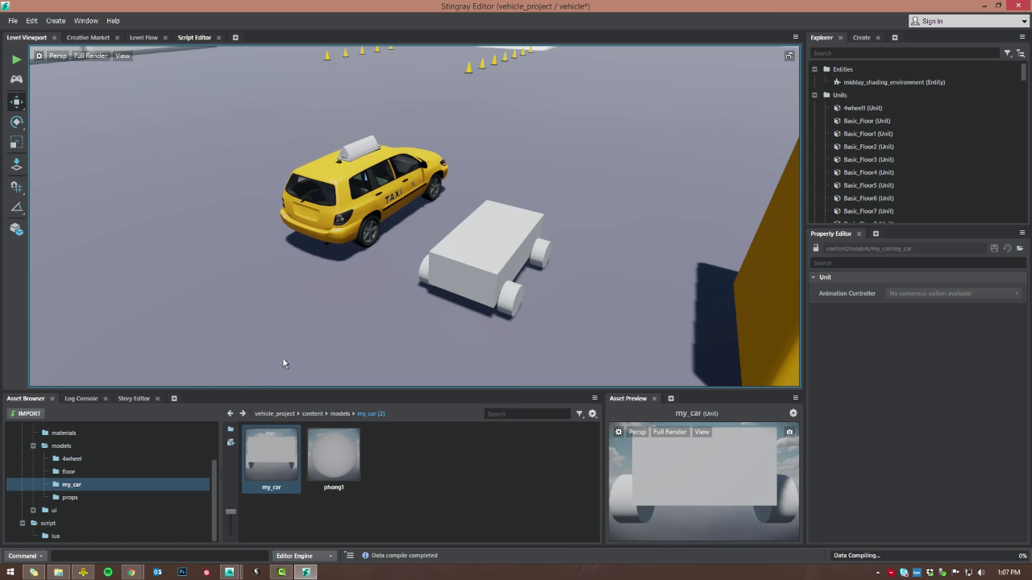
Show the my_car asset's files in File Explorer, and switch to Sublime Text with my_car.physics open
{"action": "right_click", "coordinate": [276, 454]}
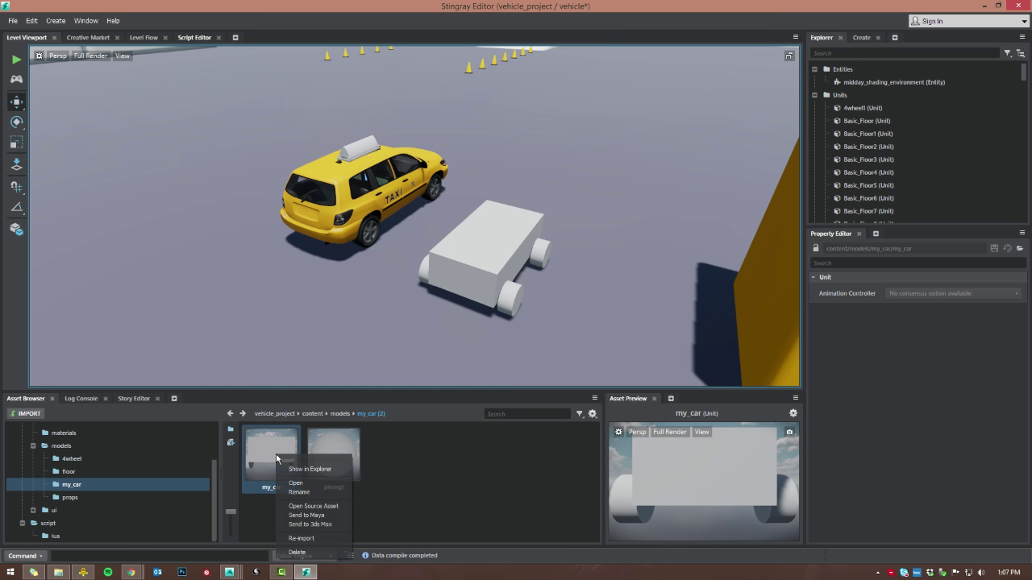
{"action": "left_click", "coordinate": [309, 468]}
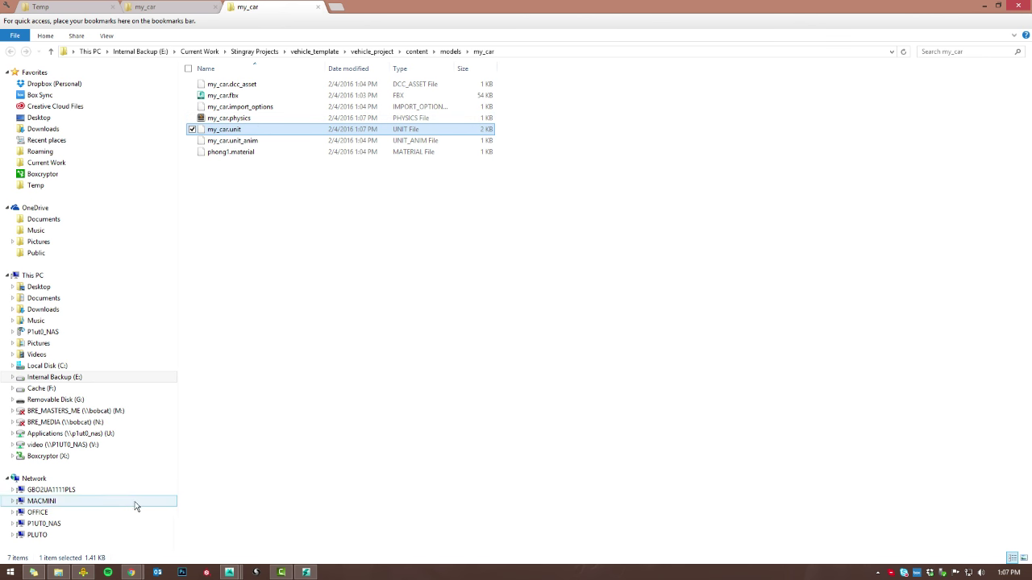
{"action": "left_click", "coordinate": [87, 572]}
{"action": "scroll", "coordinate": [108, 100], "scroll_direction": "up", "scroll_amount": 6}
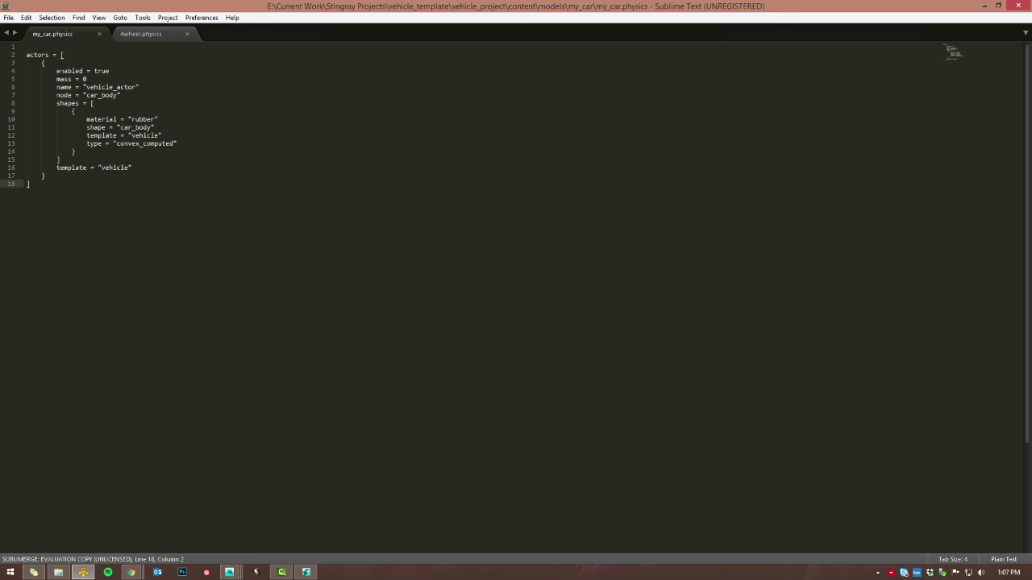
Review the actor's name, node and shapes block in my_car.physics
{"action": "left_click_drag", "start_coordinate": [56, 87], "coordinate": [140, 87]}
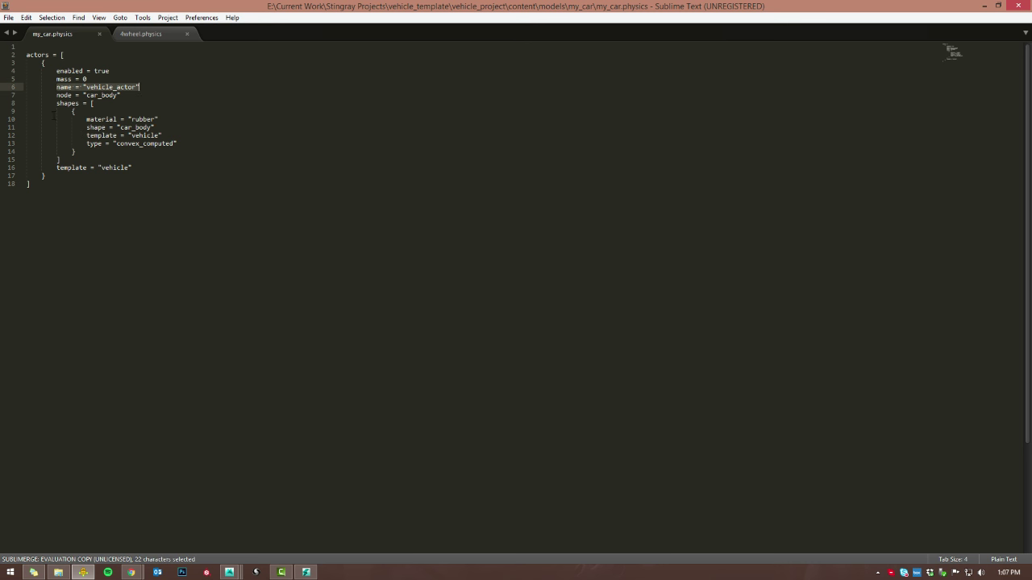
{"action": "left_click_drag", "start_coordinate": [56, 96], "coordinate": [151, 95]}
{"action": "left_click_drag", "start_coordinate": [56, 103], "coordinate": [60, 160]}
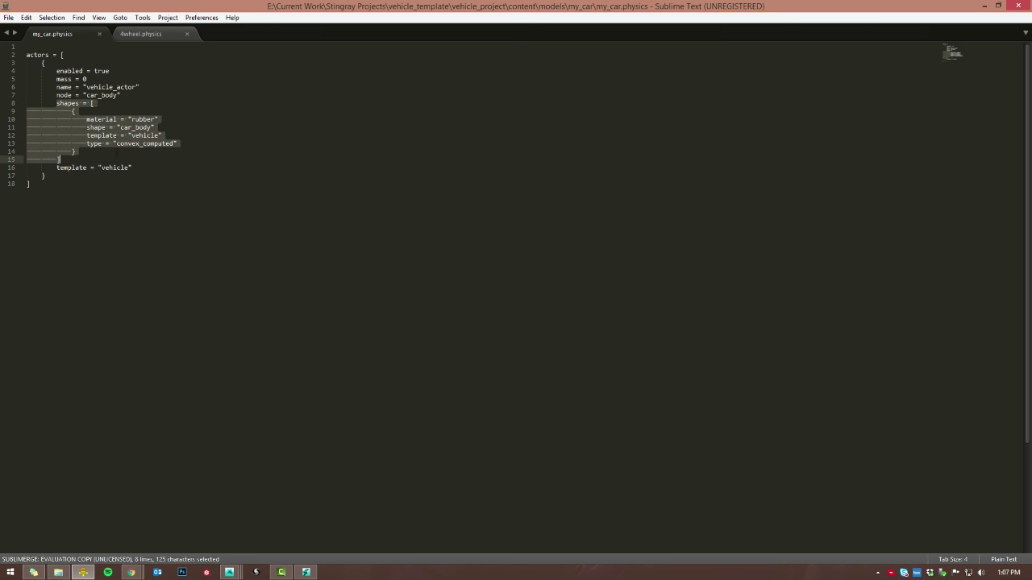
{"action": "left_click", "coordinate": [44, 176]}
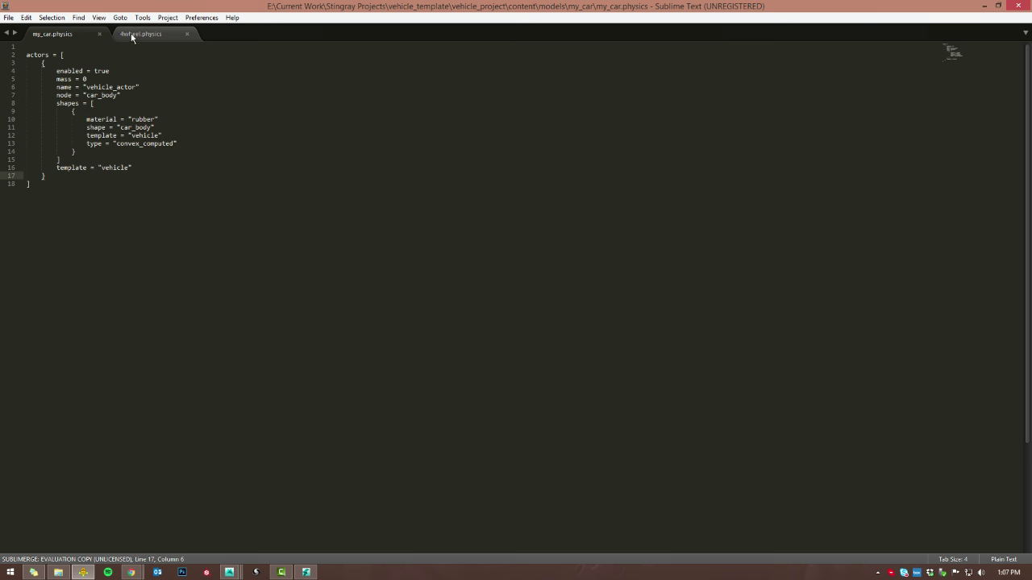
Switch to File Explorer and show the files in the project's content/models/4wheel folder
{"action": "left_click", "coordinate": [61, 574]}
{"action": "left_click", "coordinate": [58, 572]}
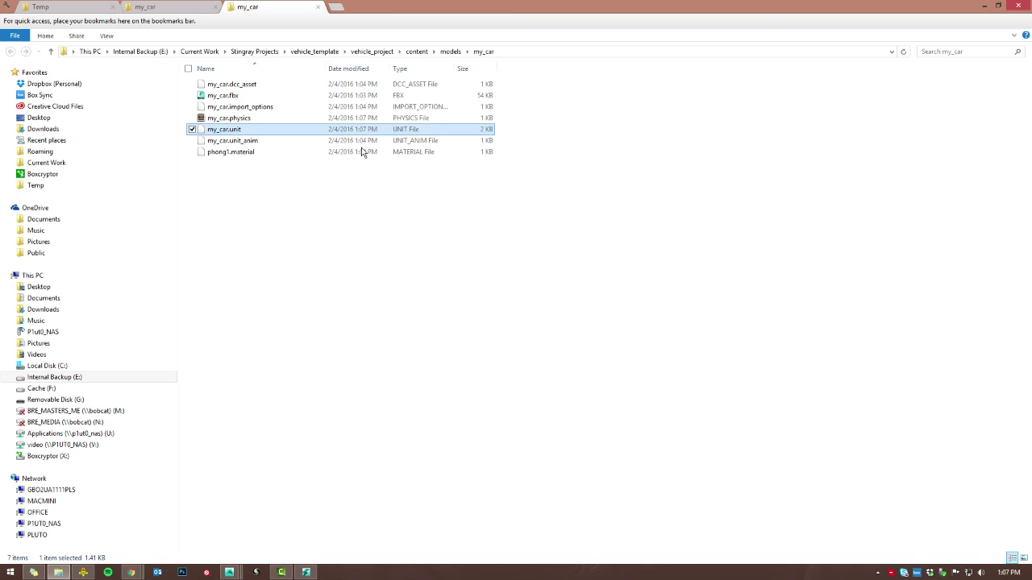
{"action": "key", "text": "alt+Up"}
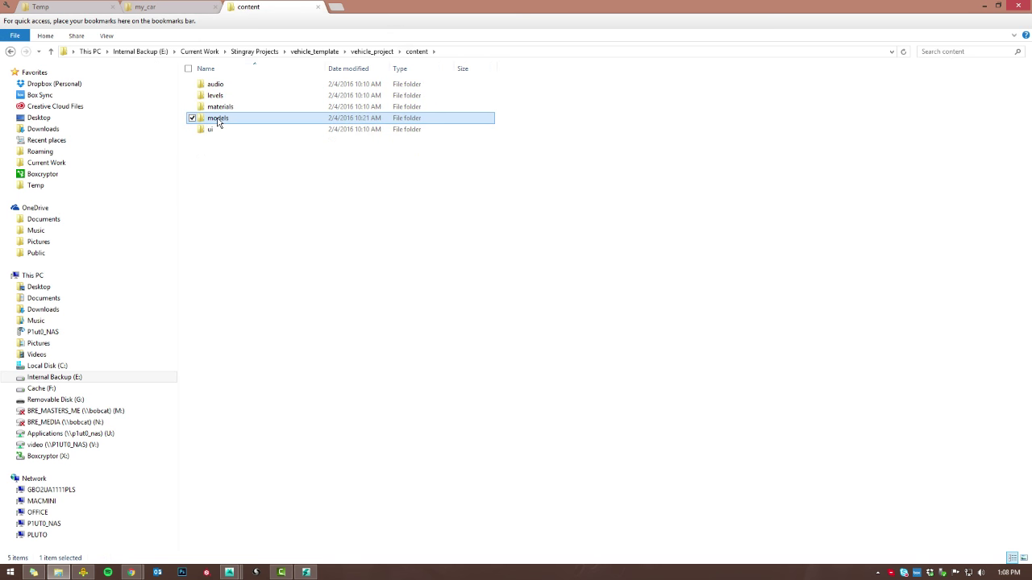
{"action": "double_click", "coordinate": [217, 118]}
{"action": "double_click", "coordinate": [212, 85]}
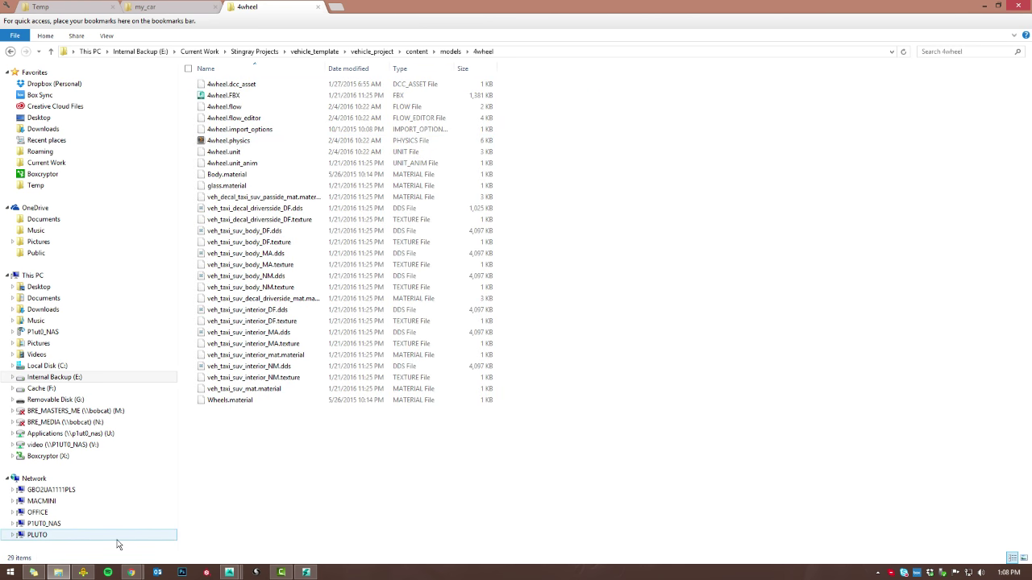
Switch to Sublime Text and copy the entire contents of 4wheel.physics, looking through the actors and vehicles sections
{"action": "left_click", "coordinate": [83, 572]}
{"action": "key", "text": "ctrl+a"}
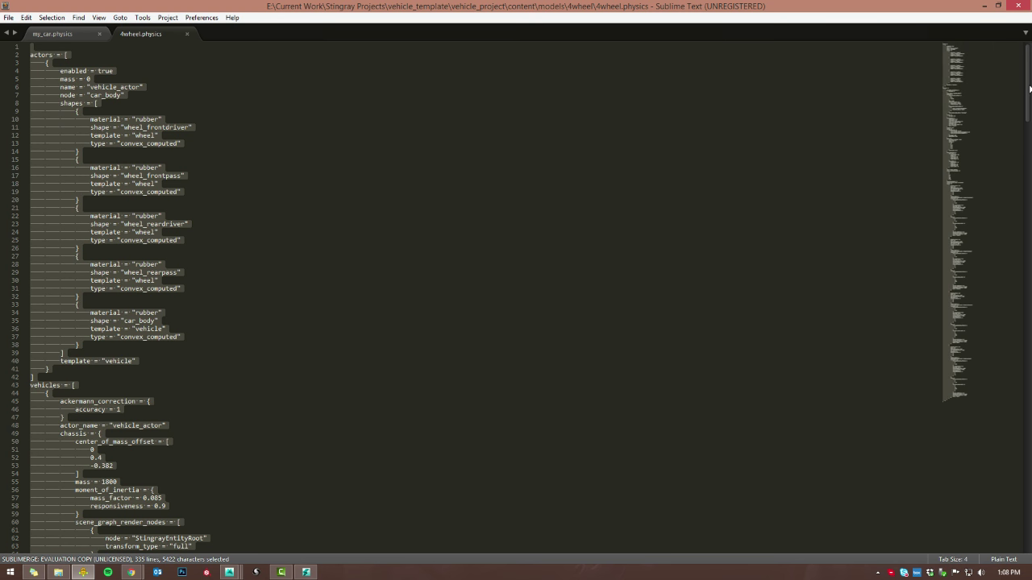
{"action": "left_click_drag", "start_coordinate": [1029, 89], "coordinate": [1026, 129]}
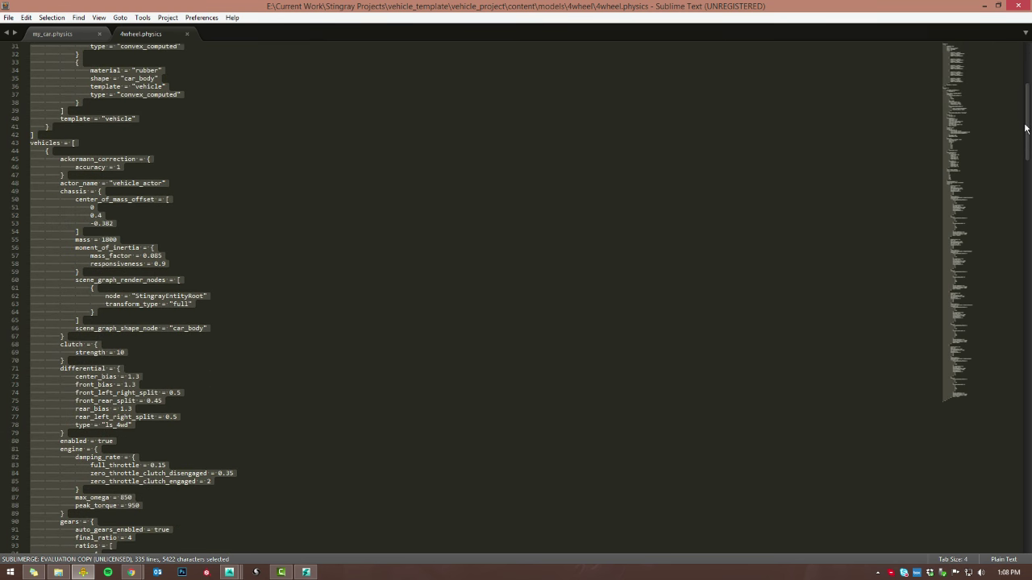
{"action": "left_click_drag", "start_coordinate": [1025, 129], "coordinate": [1004, 475]}
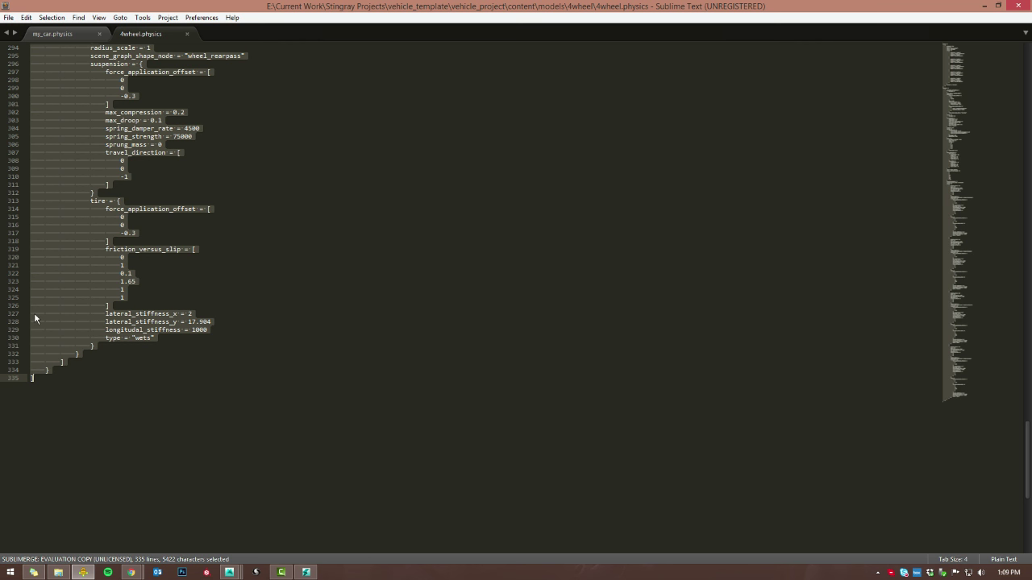
{"action": "key", "text": "ctrl+c"}
Replace everything in my_car.physics with the copied 4wheel physics definition and save the file
{"action": "key", "text": "ctrl+Tab"}
{"action": "key", "text": "ctrl+a"}
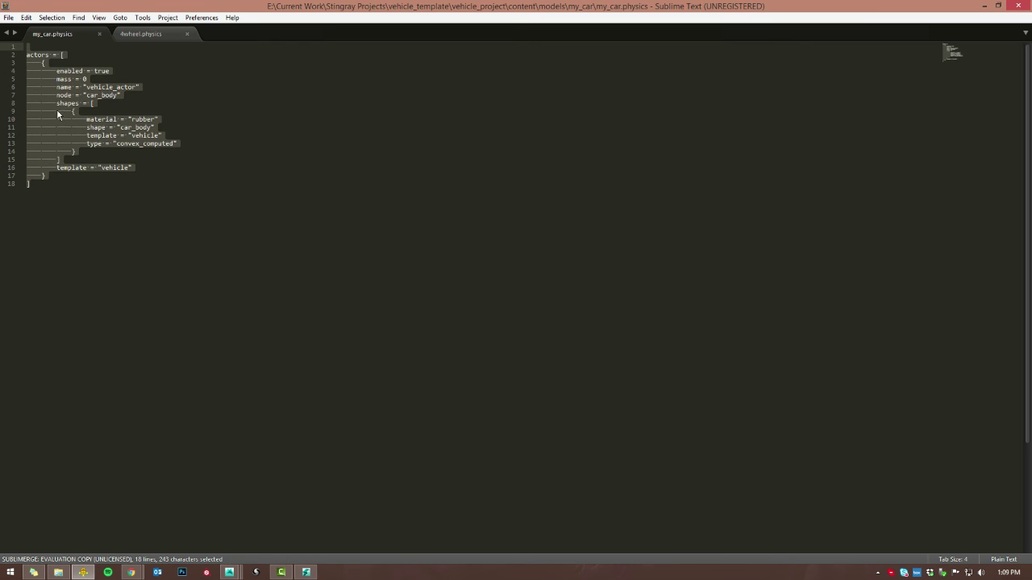
{"action": "key", "text": "ctrl+v"}
{"action": "scroll", "coordinate": [210, 227], "scroll_direction": "up", "scroll_amount": 20}
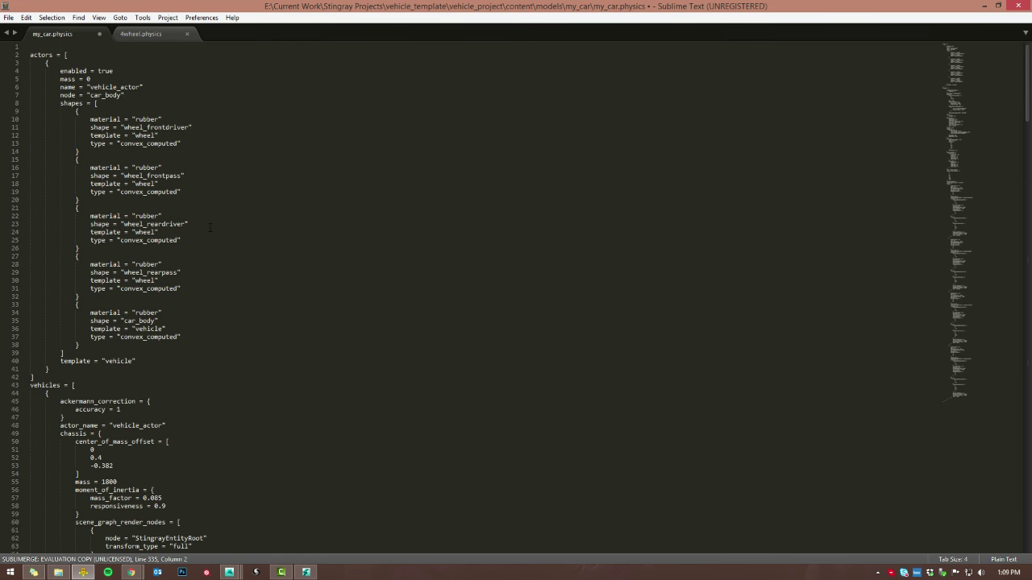
{"action": "key", "text": "ctrl+s"}
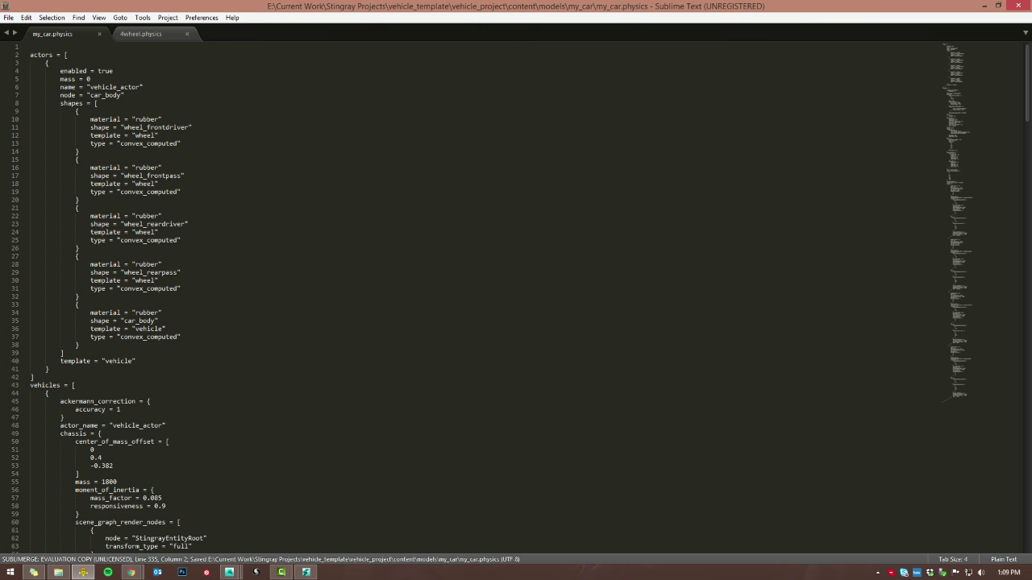
Switch to the my_car unit in Stingray's Unit Editor and examine the shapes listed for vehicle_actor
{"action": "left_click", "coordinate": [983, 5]}
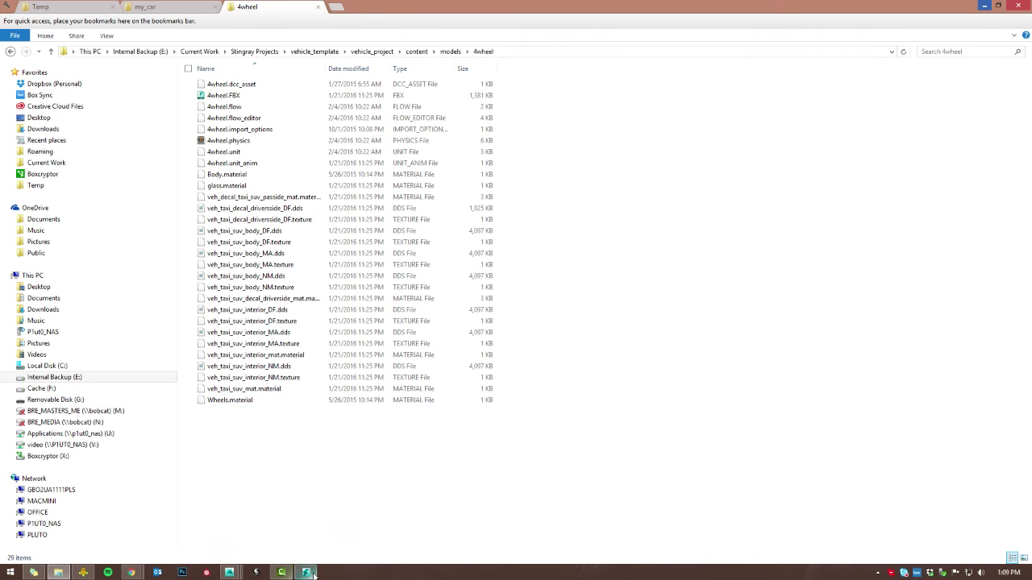
{"action": "left_click", "coordinate": [312, 574]}
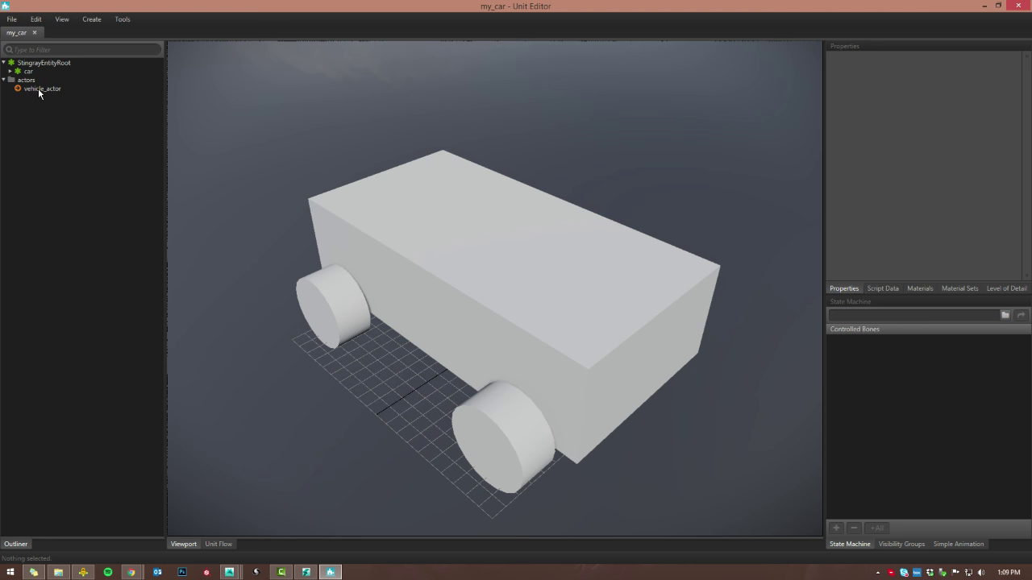
{"action": "left_click", "coordinate": [35, 89]}
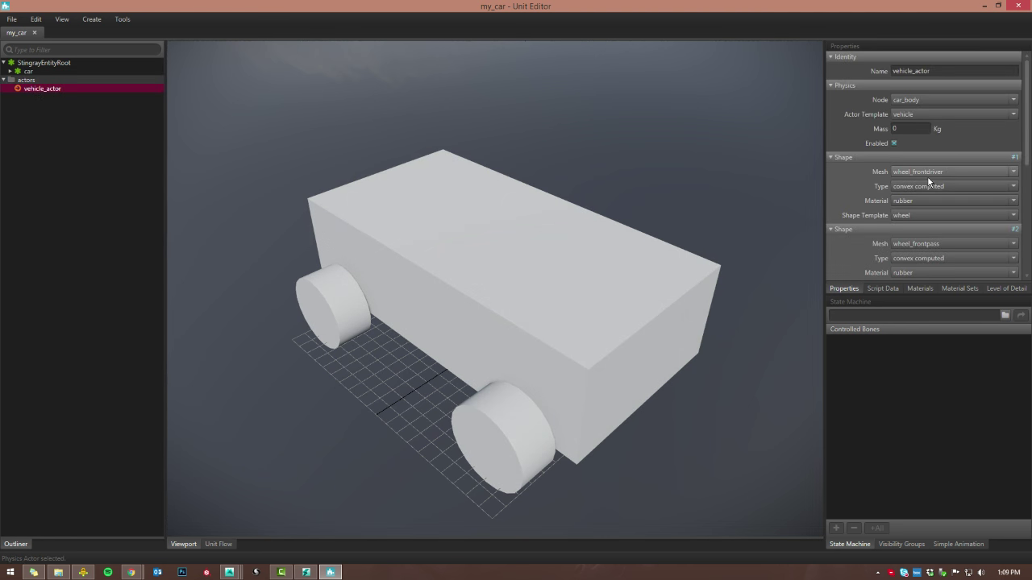
{"action": "scroll", "coordinate": [927, 161], "scroll_direction": "down", "scroll_amount": 3}
{"action": "scroll", "coordinate": [927, 161], "scroll_direction": "down", "scroll_amount": 4}
{"action": "scroll", "coordinate": [927, 165], "scroll_direction": "up", "scroll_amount": 7}
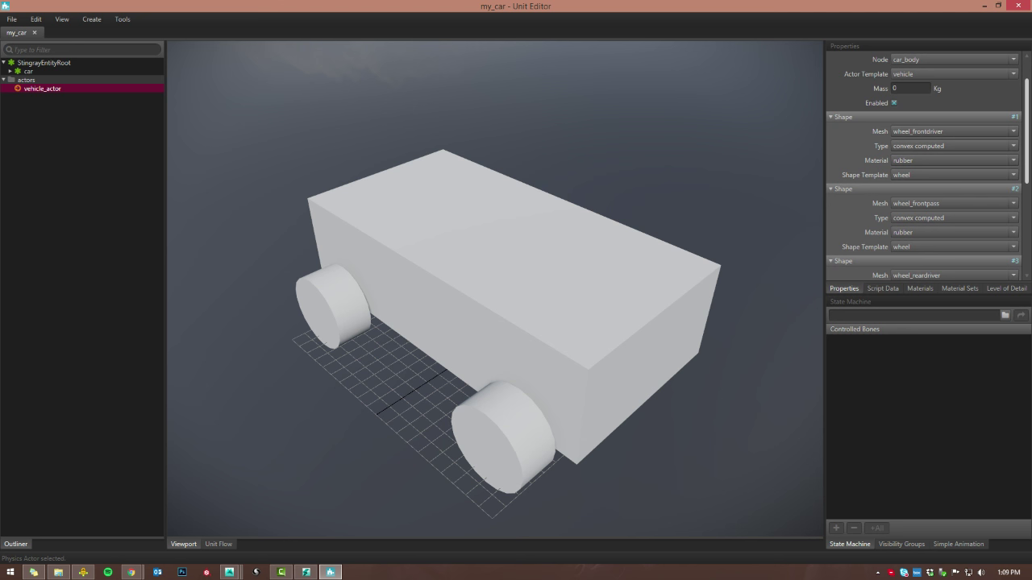
{"action": "scroll", "coordinate": [1023, 125], "scroll_direction": "up", "scroll_amount": 1}
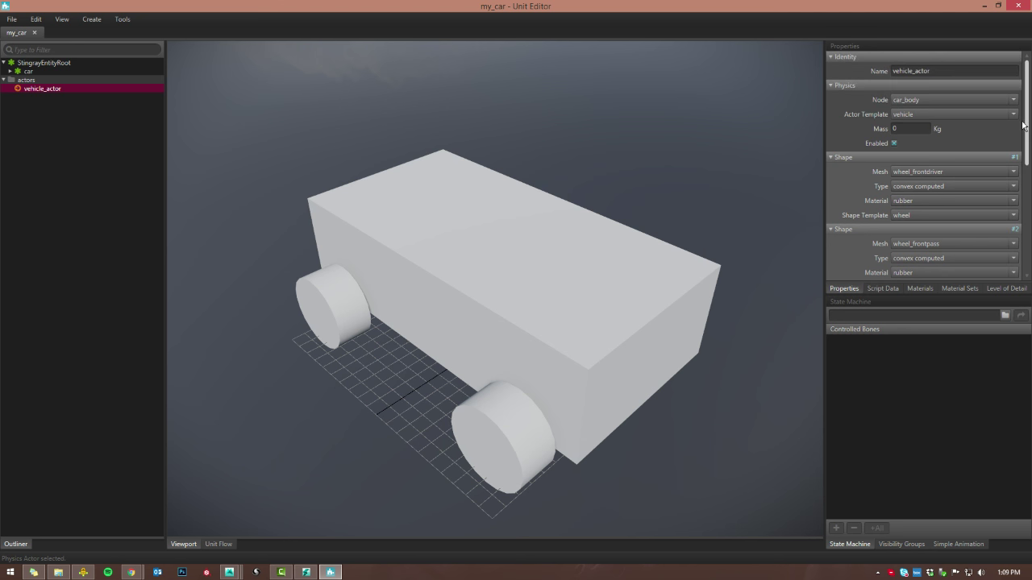
{"action": "mouse_move", "coordinate": [1023, 125]}
{"action": "left_mouse_down"}
{"action": "mouse_move", "coordinate": [1024, 194]}
{"action": "mouse_move", "coordinate": [1023, 112]}
{"action": "left_mouse_up"}
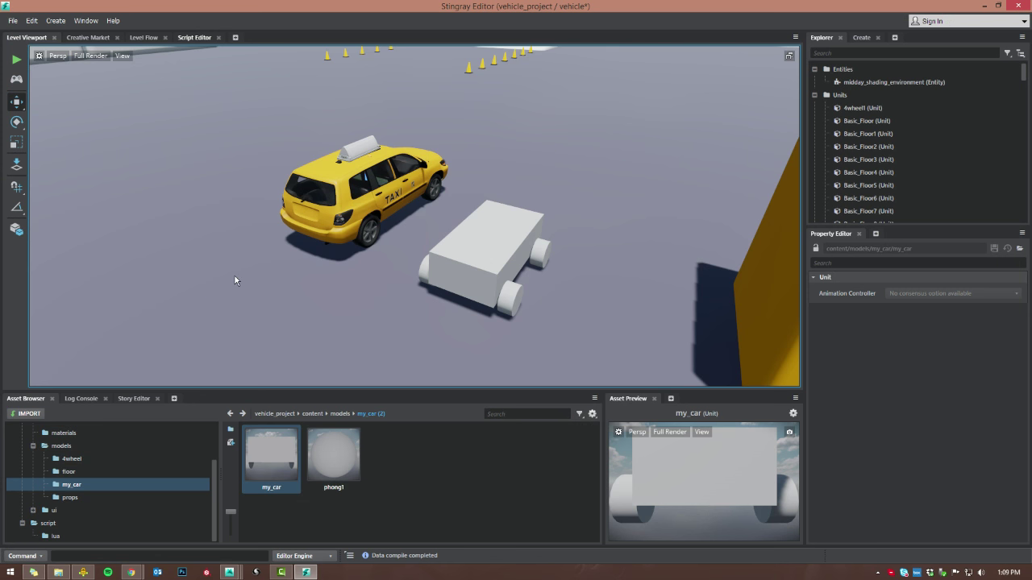
Test the vehicle level from the Stingray Editor, drive my_car around the ramps and bumps, and end the test
{"action": "left_click_drag", "start_coordinate": [235, 280], "coordinate": [8, 107], "text": "alt"}
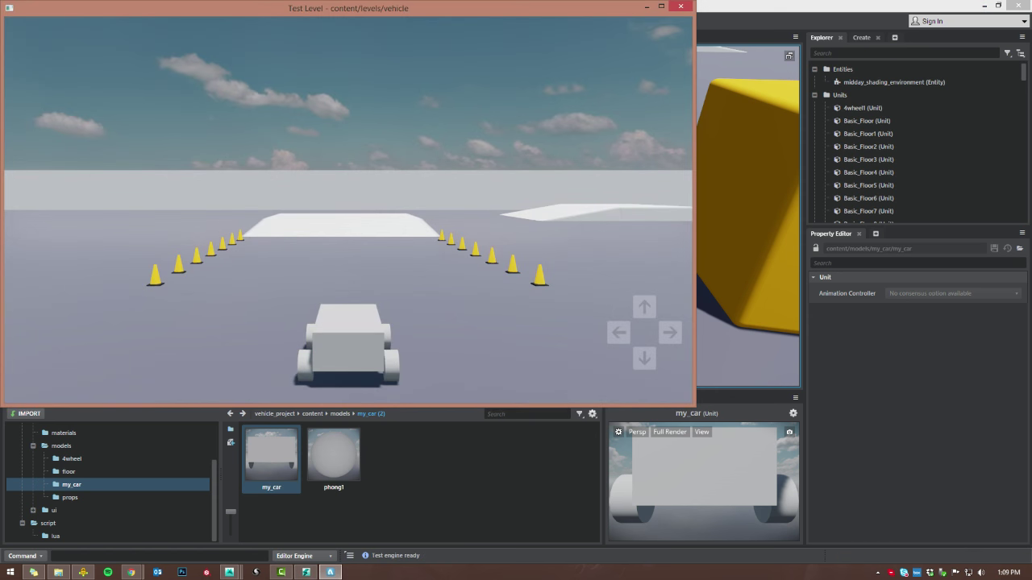
{"action": "key", "text": "Right"}
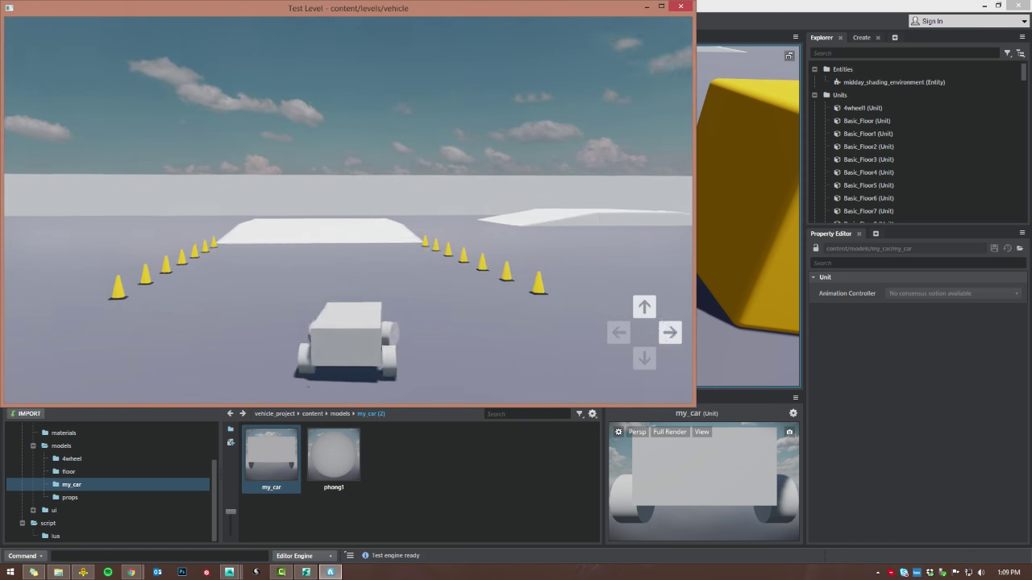
{"action": "key", "text": "Left"}
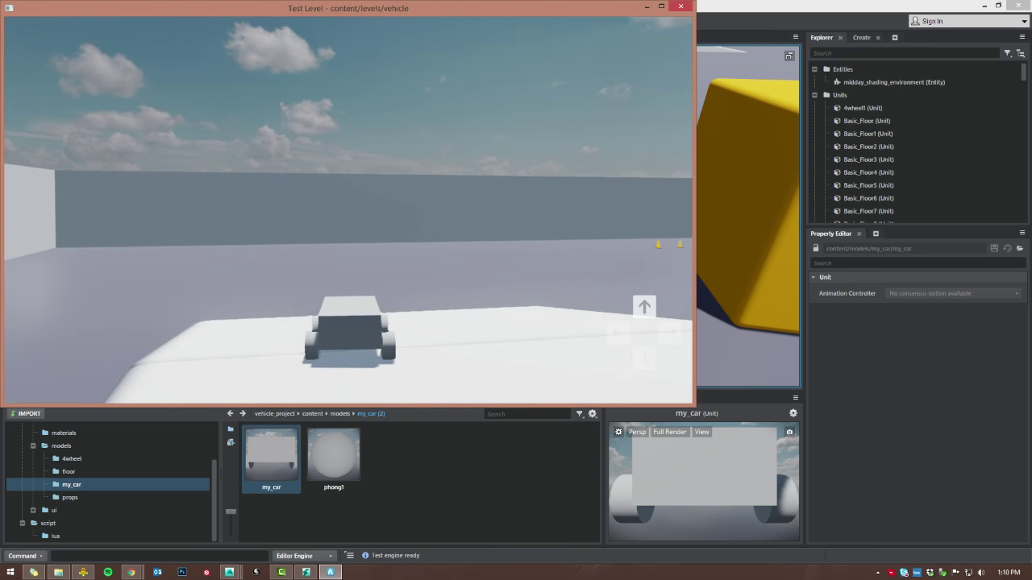
{"action": "key", "text": "Right"}
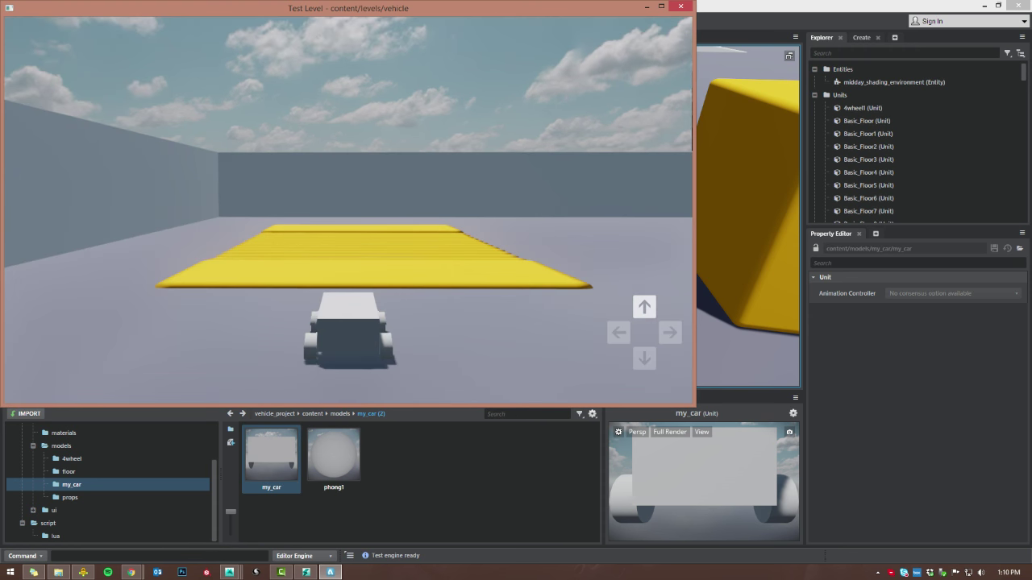
{"action": "key", "text": "Right"}
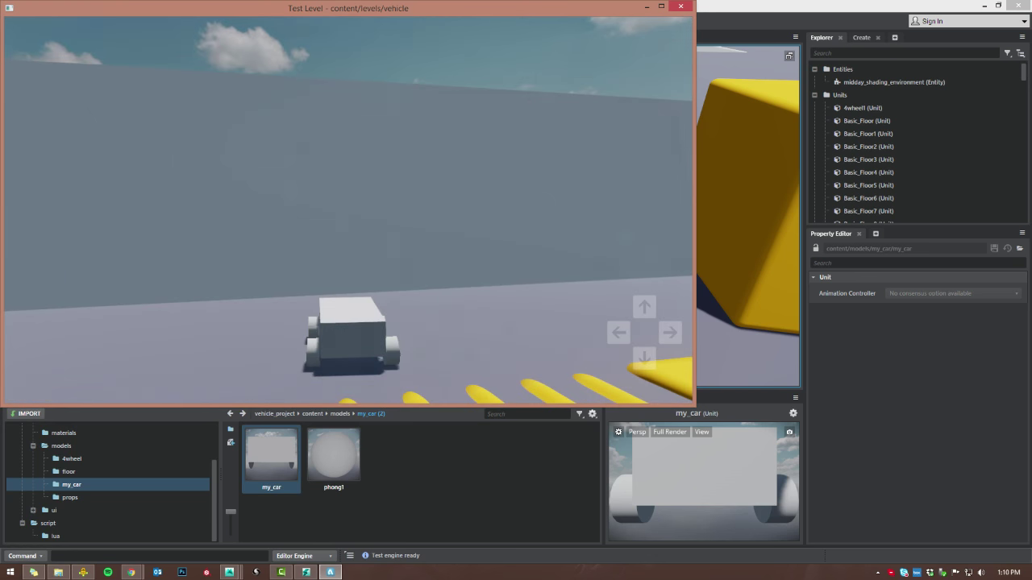
{"action": "key", "text": "Up"}
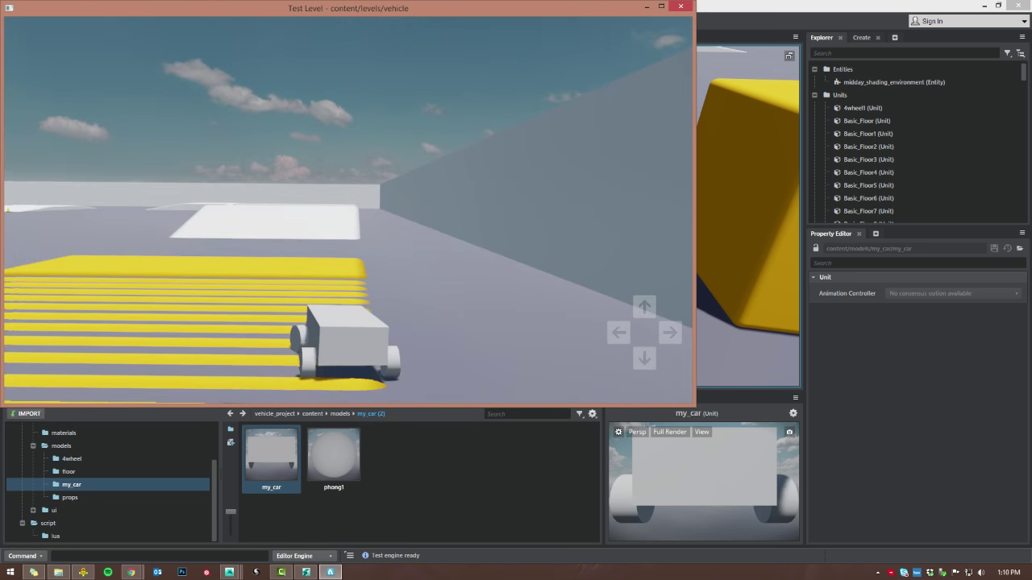
{"action": "key", "text": "Escape"}
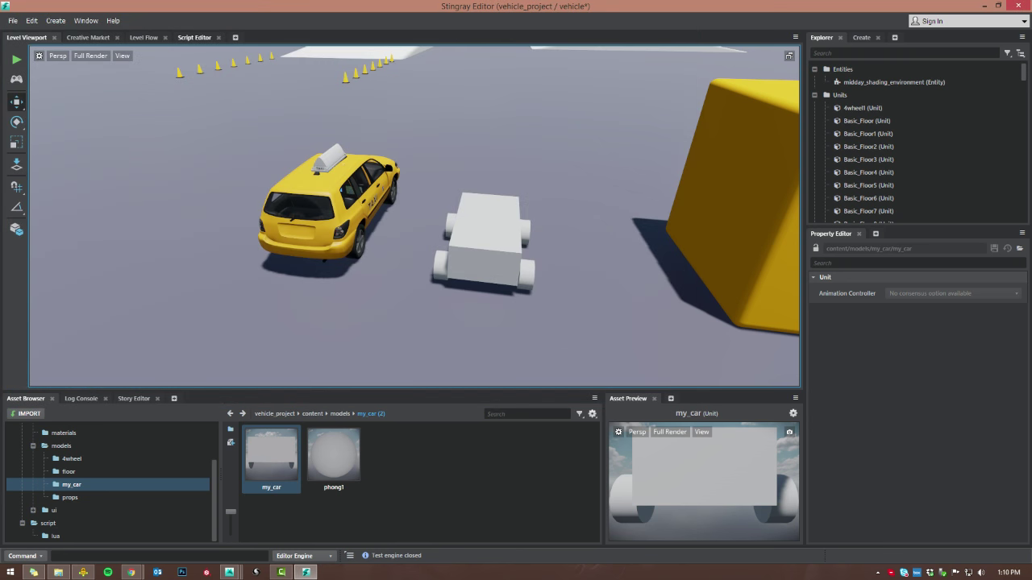